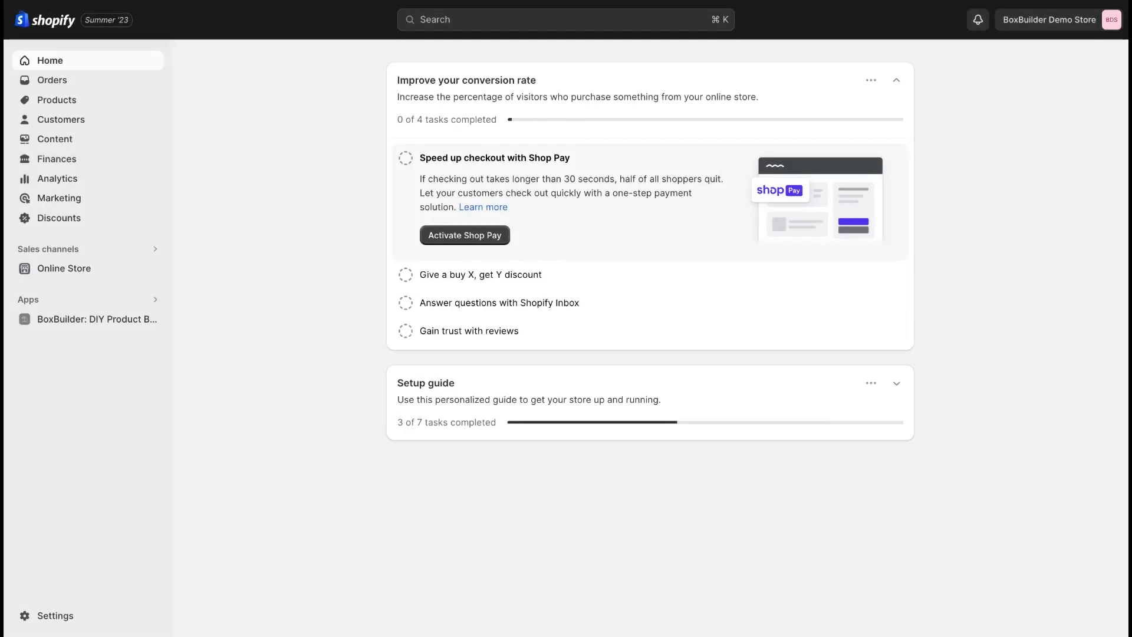
Find BoxBuilder: DIY Product Bundle in the Shopify App Store and install it
click(151, 299)
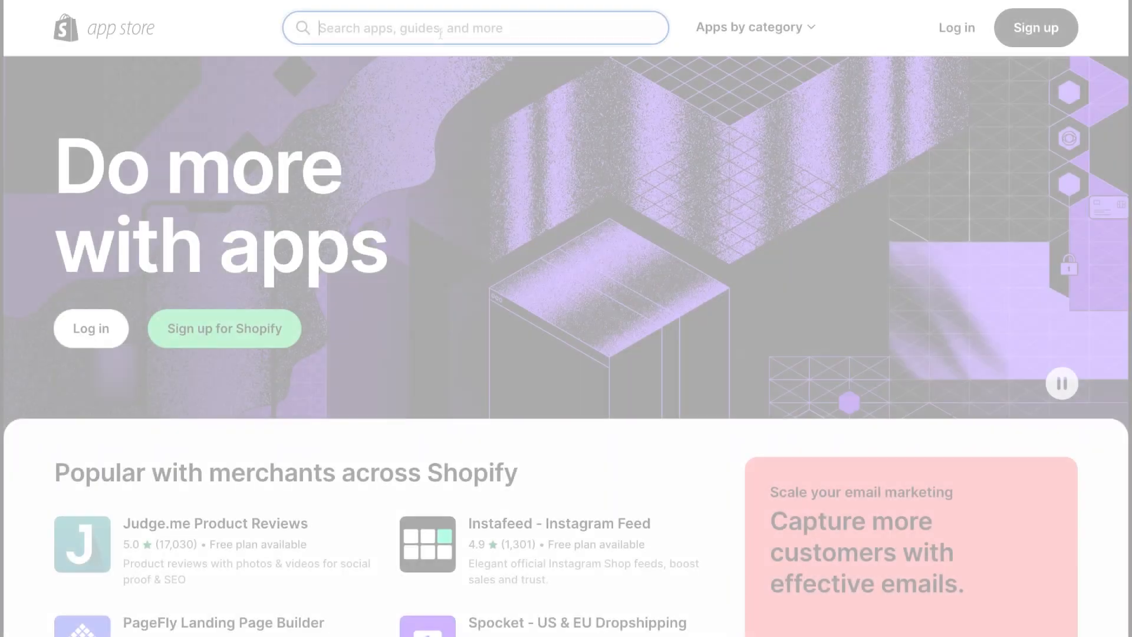
click(440, 34)
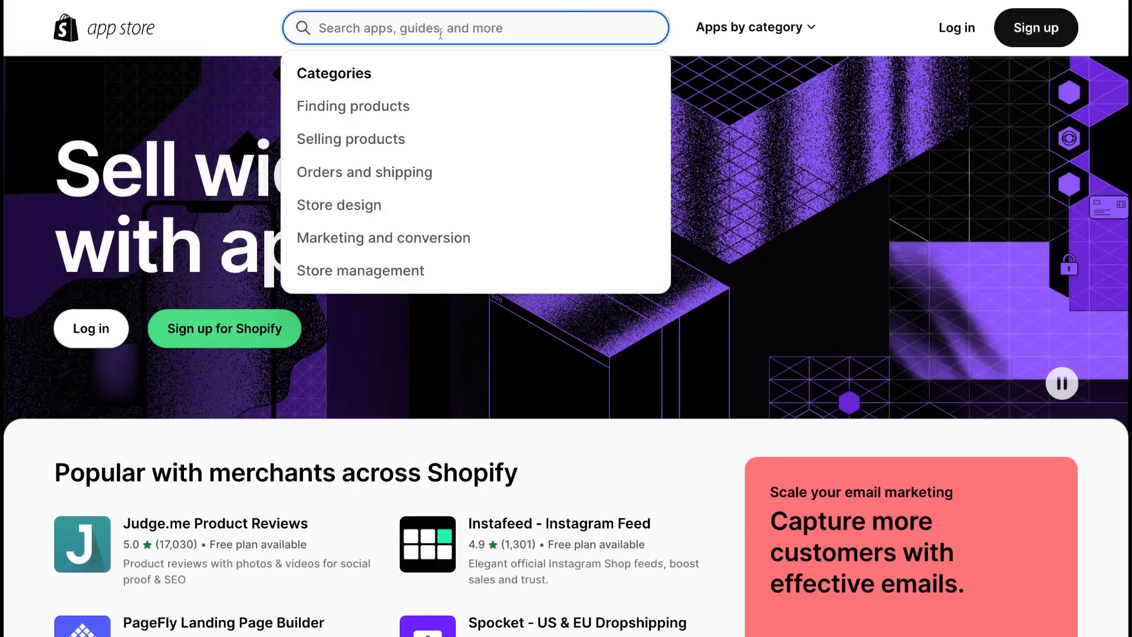
text(Boxbuilder)
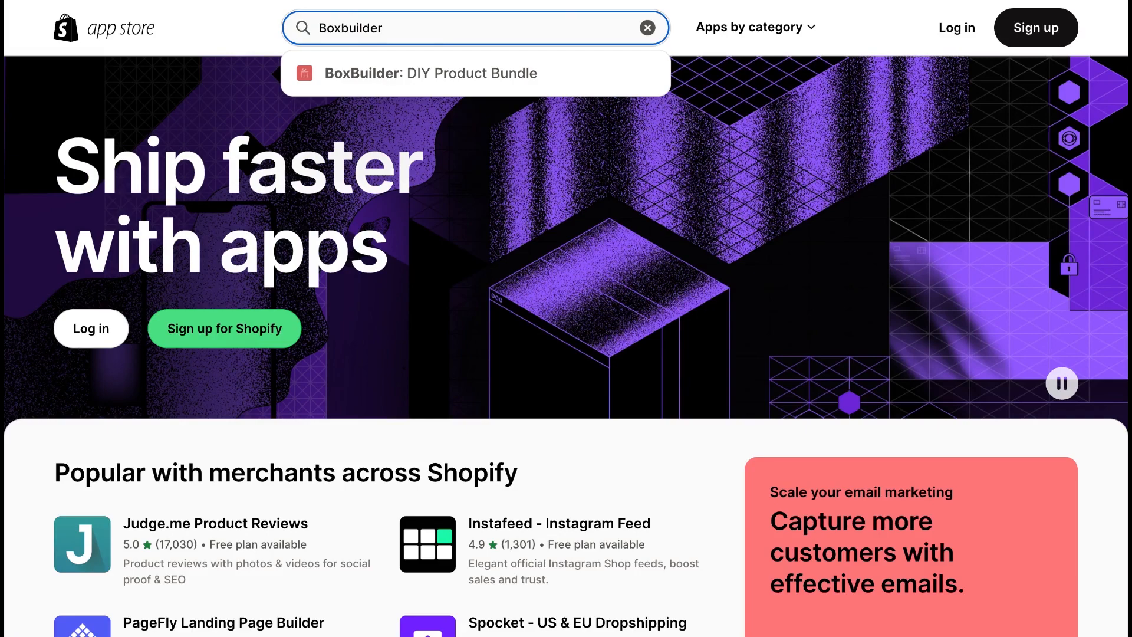
click(401, 76)
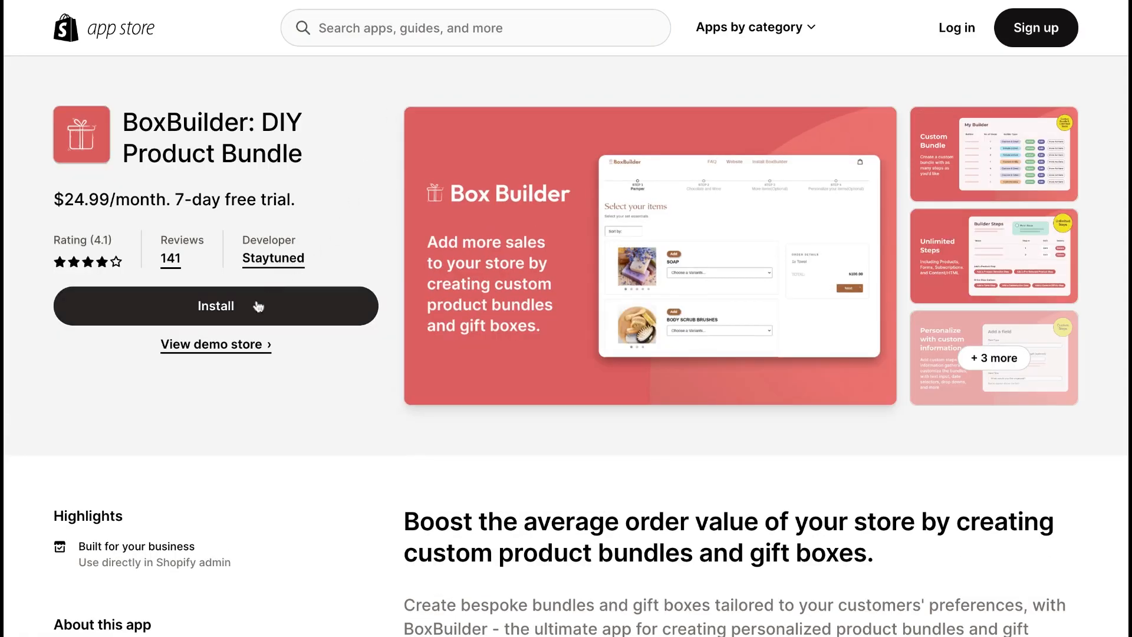
click(247, 313)
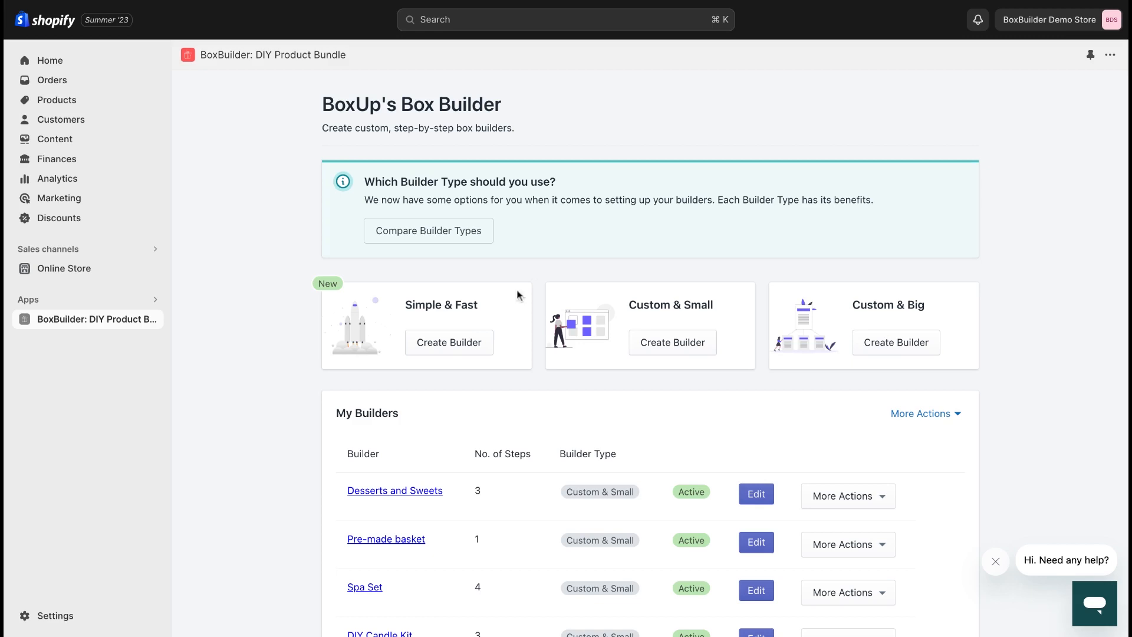
Create a Simple & Fast builder named Gift Box that sends customers to the Cart when complete
click(481, 345)
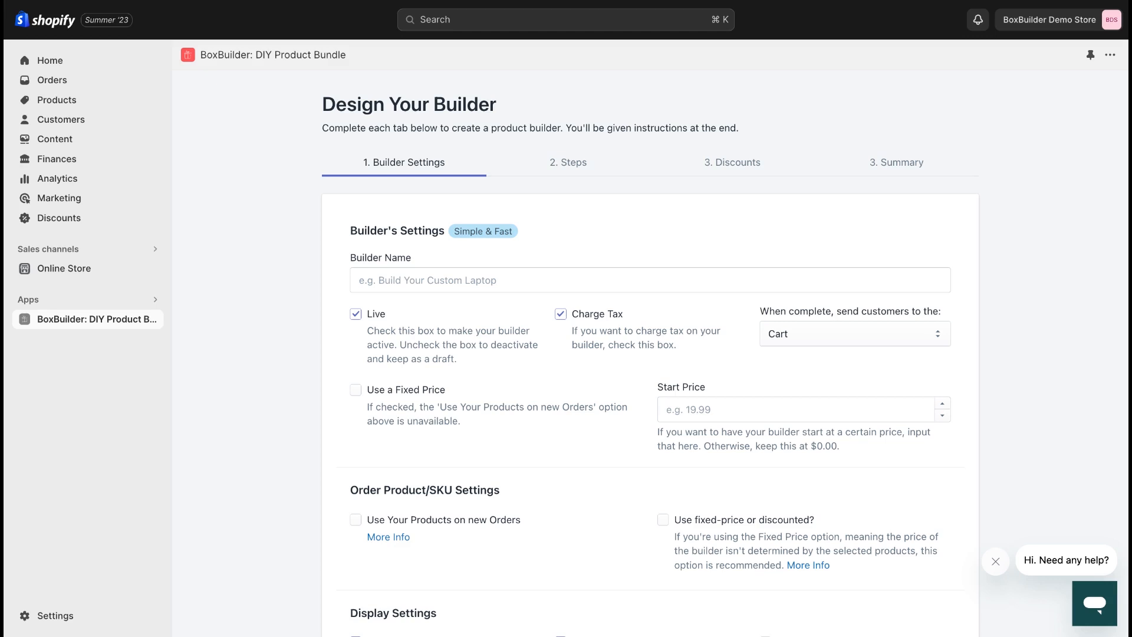
click(476, 280)
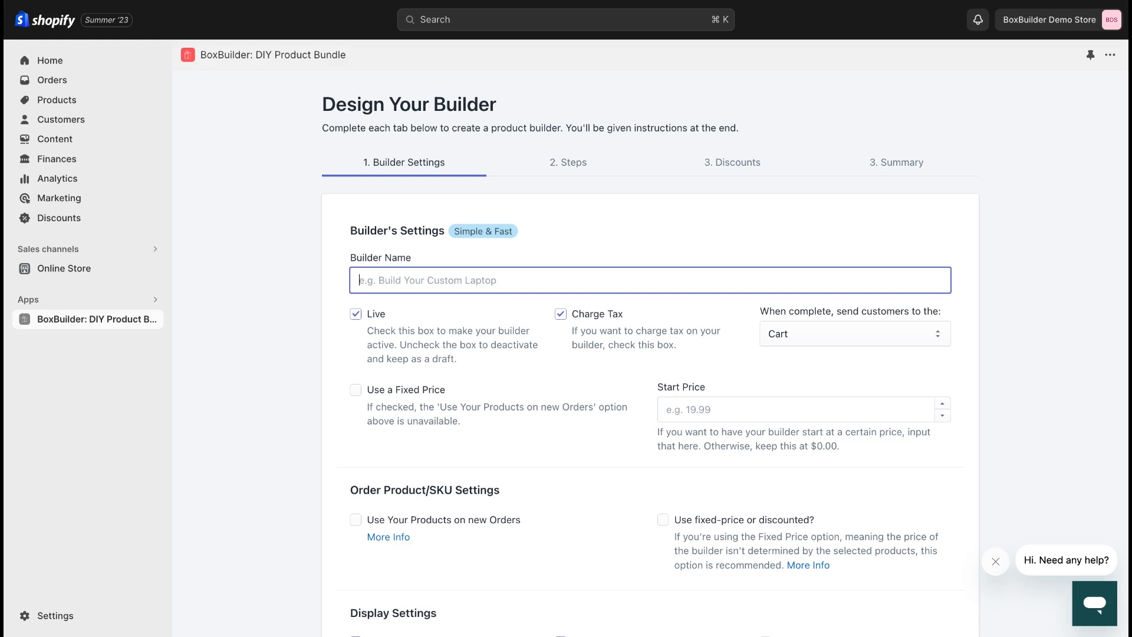
text(G)
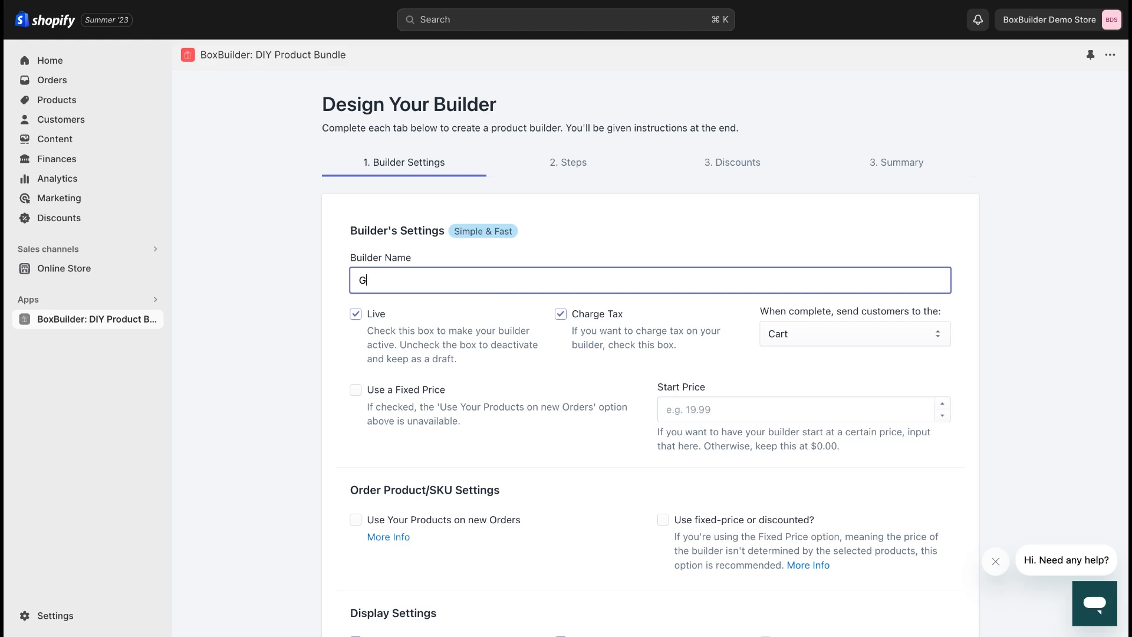
text(ift Box)
scroll(725, 353, down, 2)
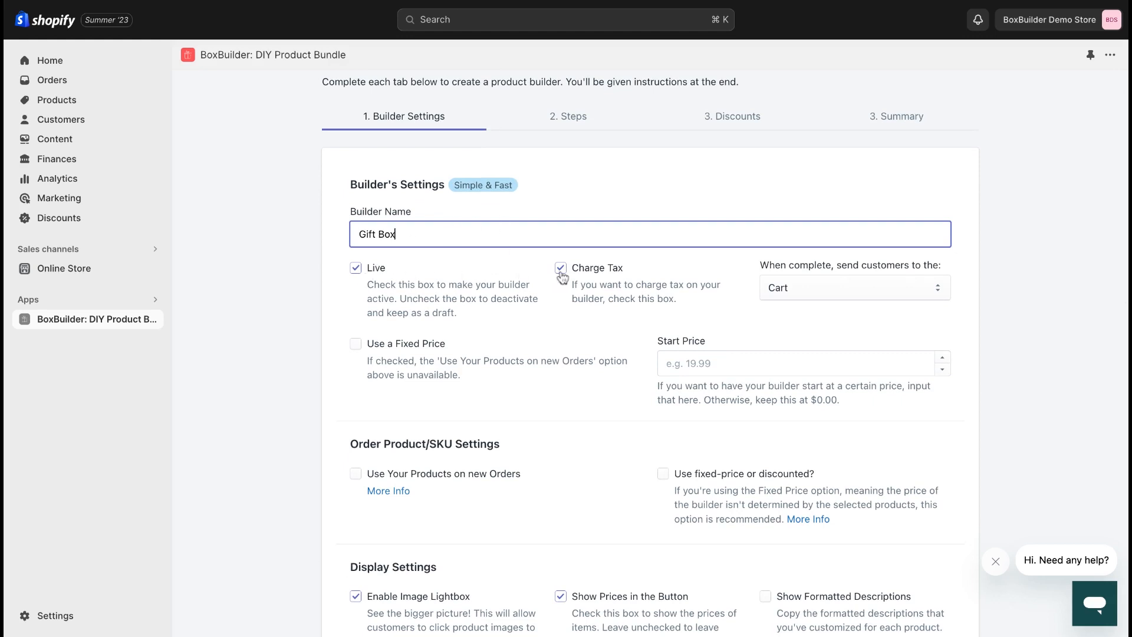
click(820, 288)
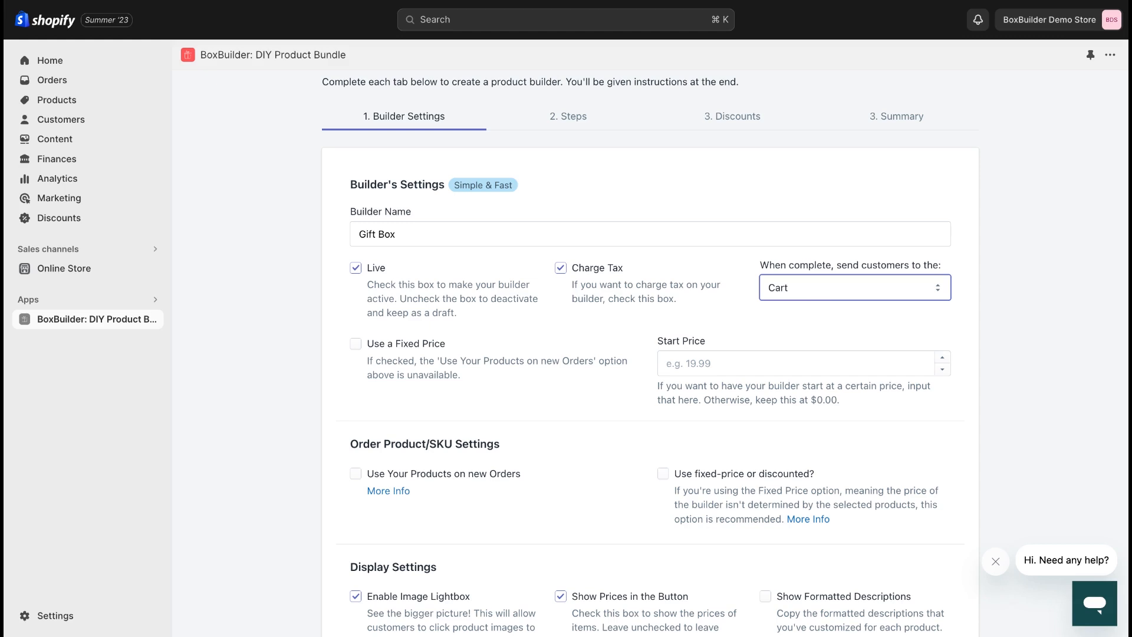
Try a fixed price of 199.99 for the builder, and turn the fixed price option back off
scroll(523, 333, down, 1)
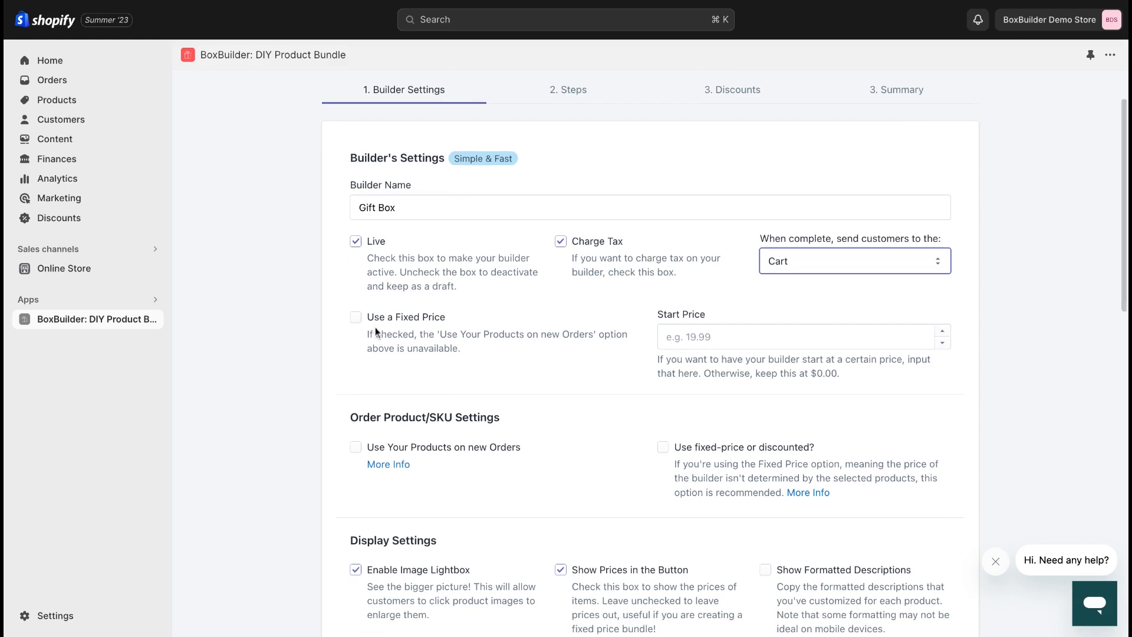
click(356, 317)
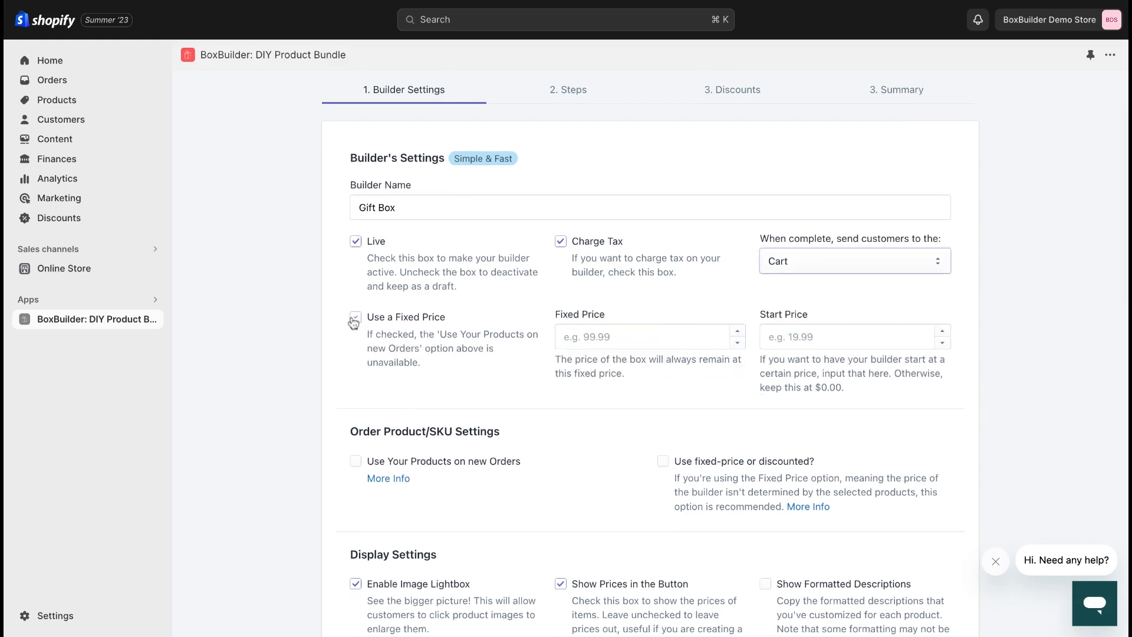
click(592, 341)
text(199)
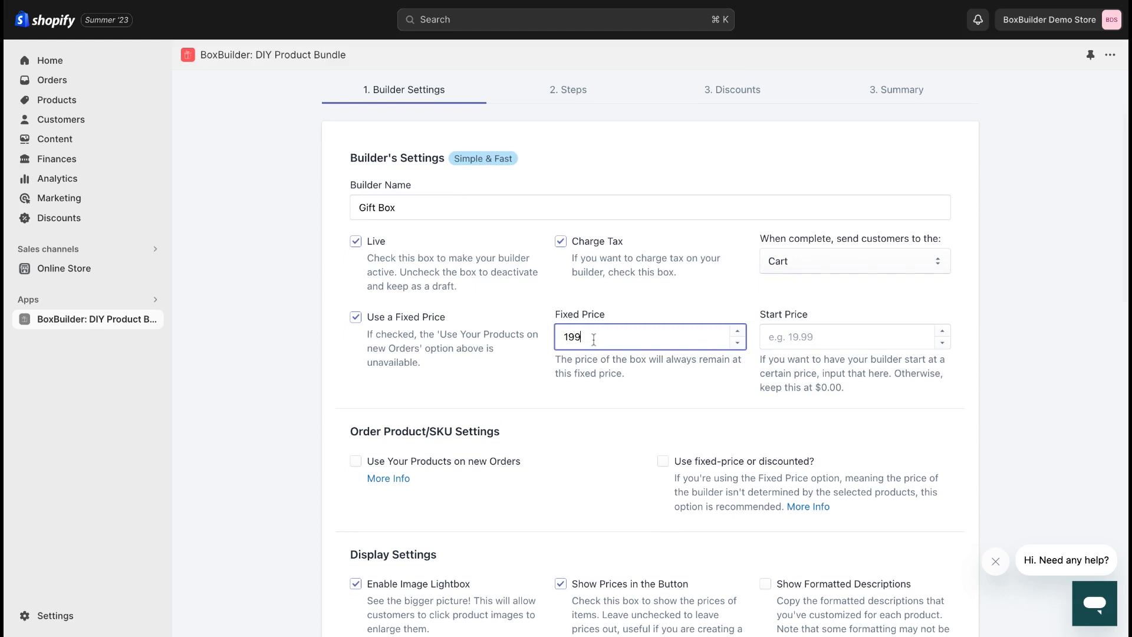
text(.99)
click(640, 362)
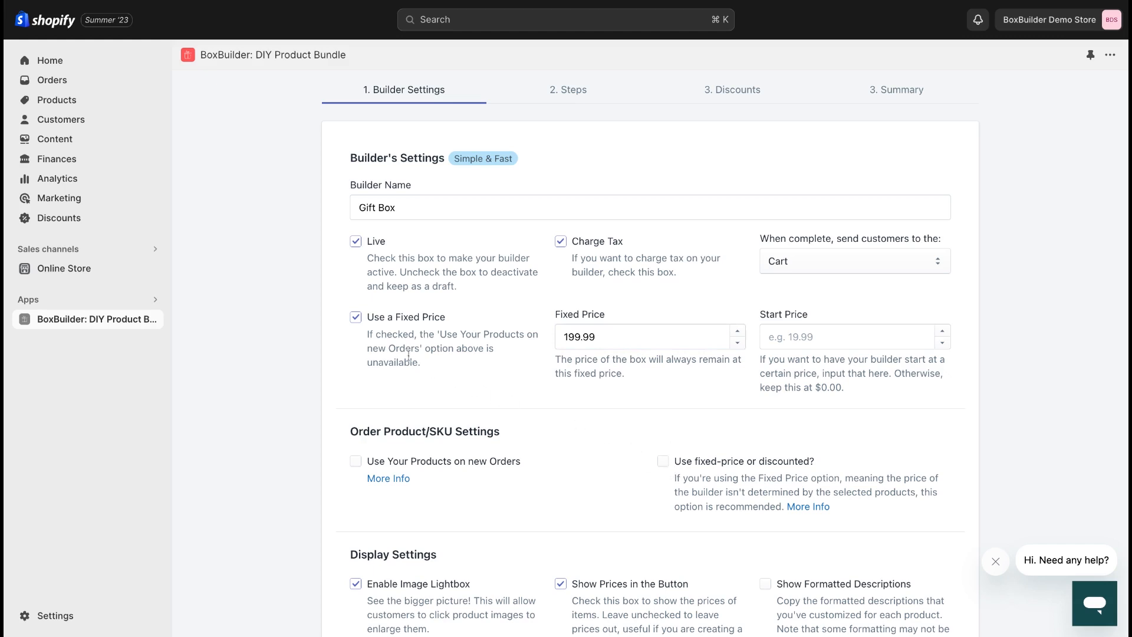
click(358, 322)
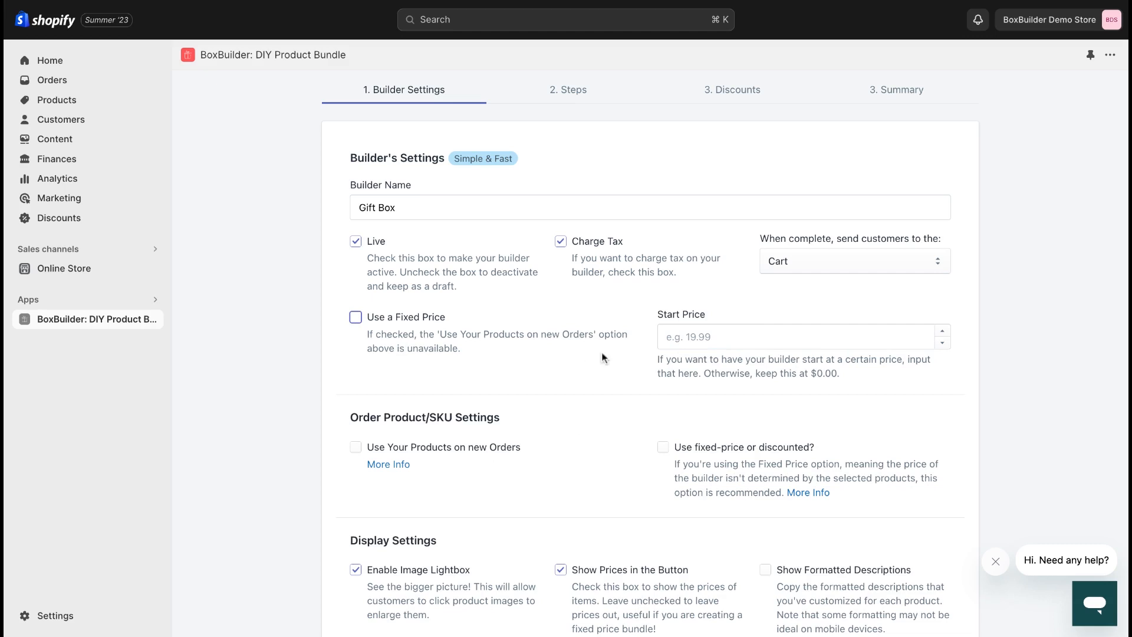
Set the builder's start price to 0
click(666, 337)
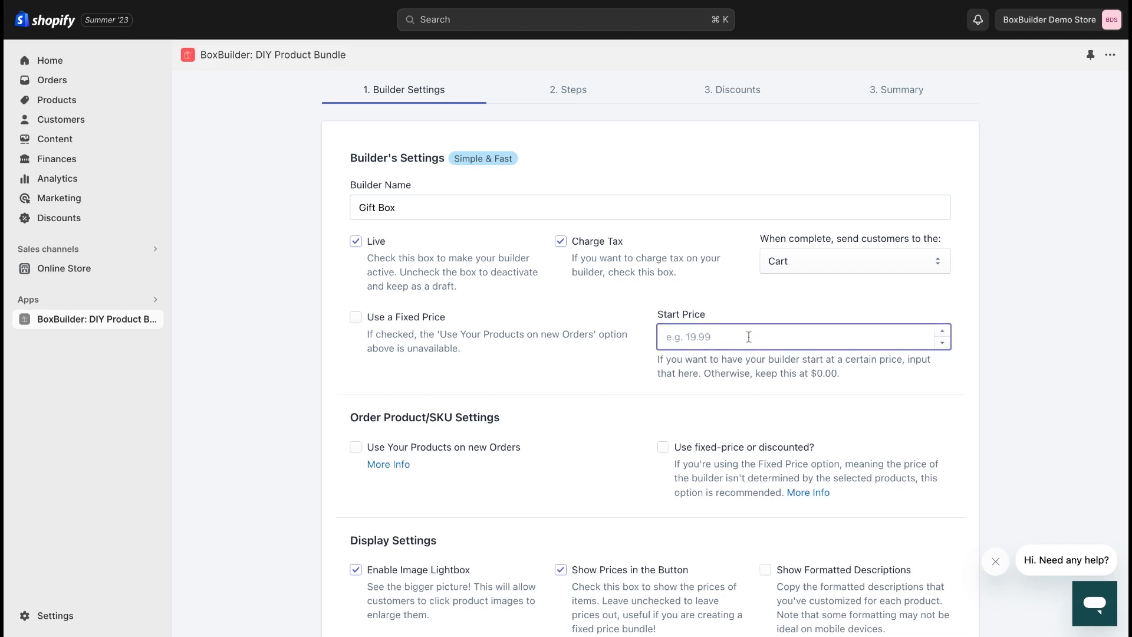
text(15.00)
key(super+a)
text(0)
click(644, 370)
Try the Use Your Products on new Orders option, and switch it back off
scroll(644, 370, down, 3)
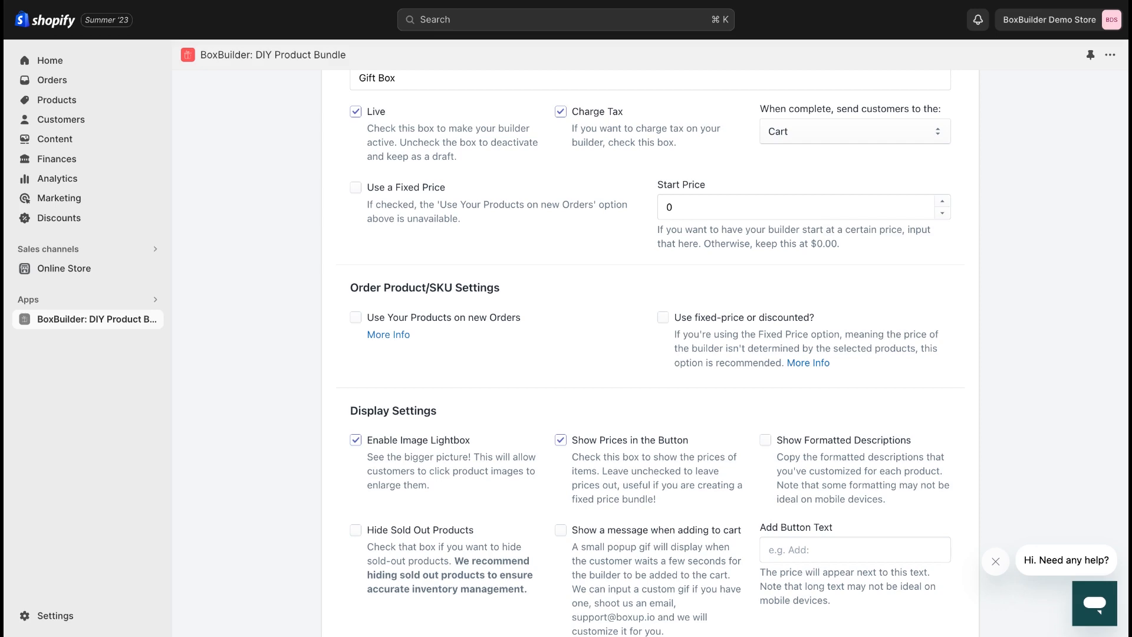
click(356, 317)
click(355, 317)
Hide sold out products and enable the add-to-cart message popup with the red gift box gif
scroll(650, 354, down, 4)
scroll(650, 354, down, 1)
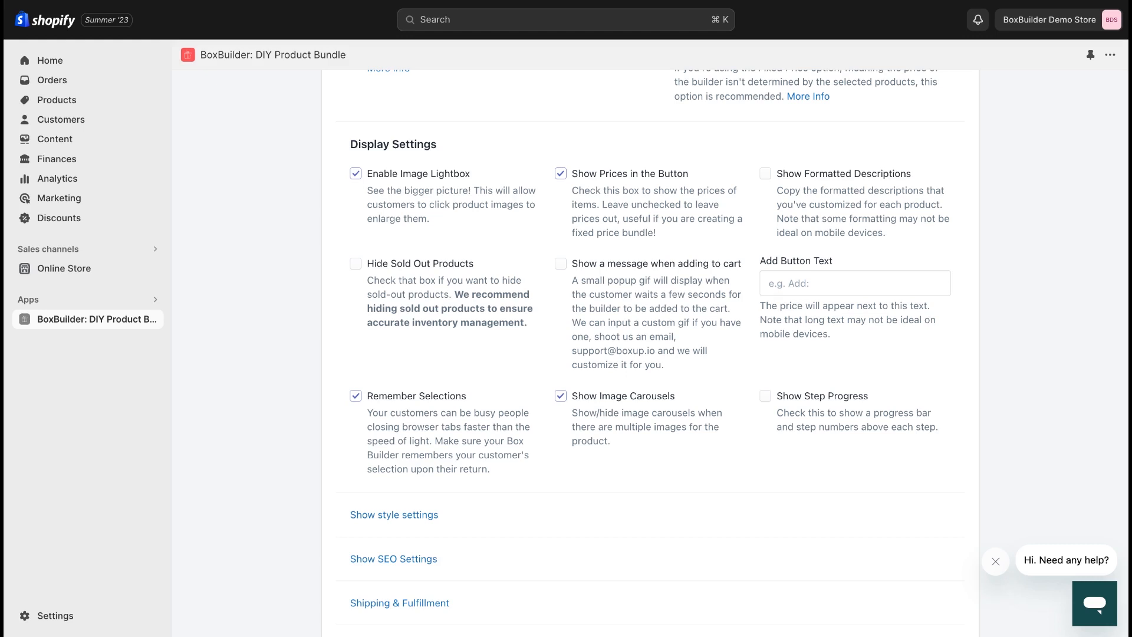
click(356, 264)
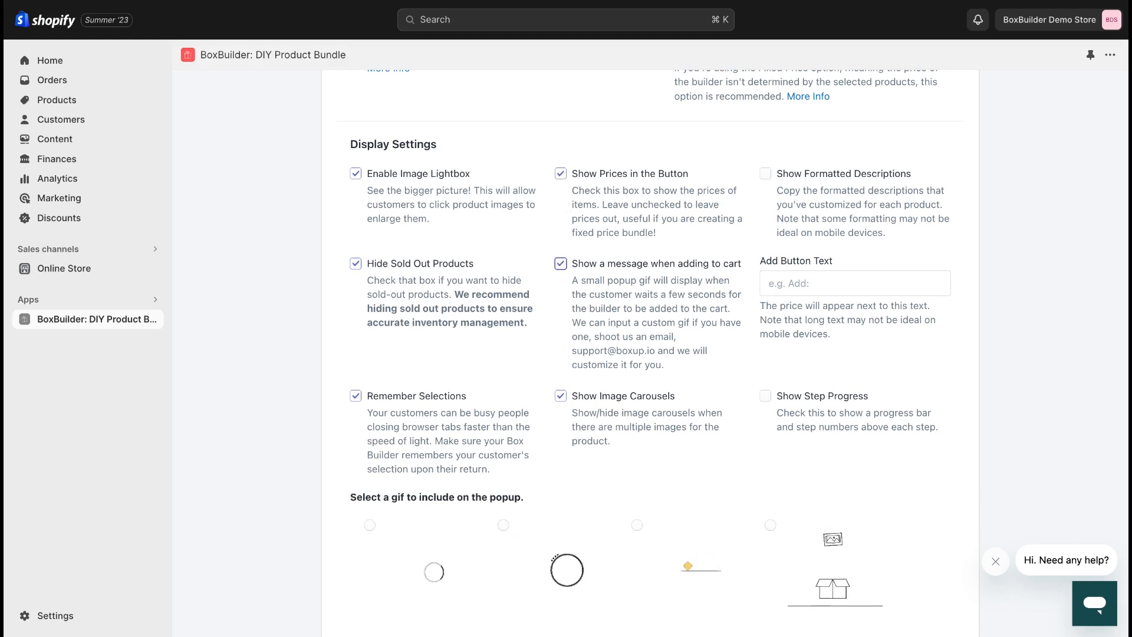
scroll(648, 354, down, 5)
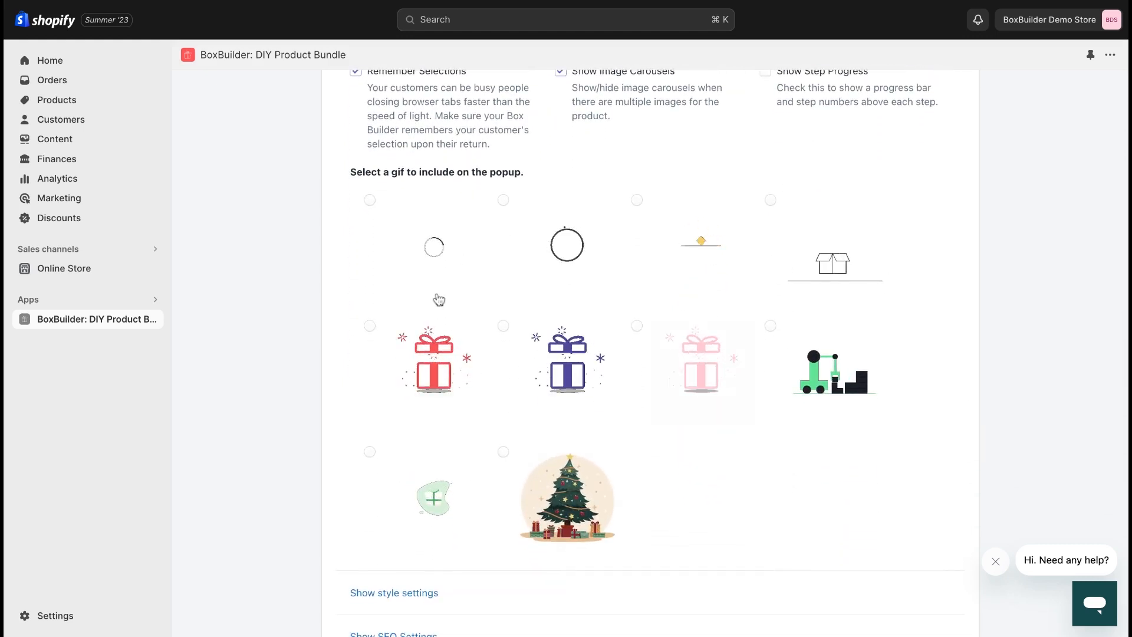
click(370, 325)
Turn on Show Step Progress in the display settings, keeping formatted descriptions off and the add button text empty
scroll(761, 247, up, 2)
scroll(766, 248, up, 4)
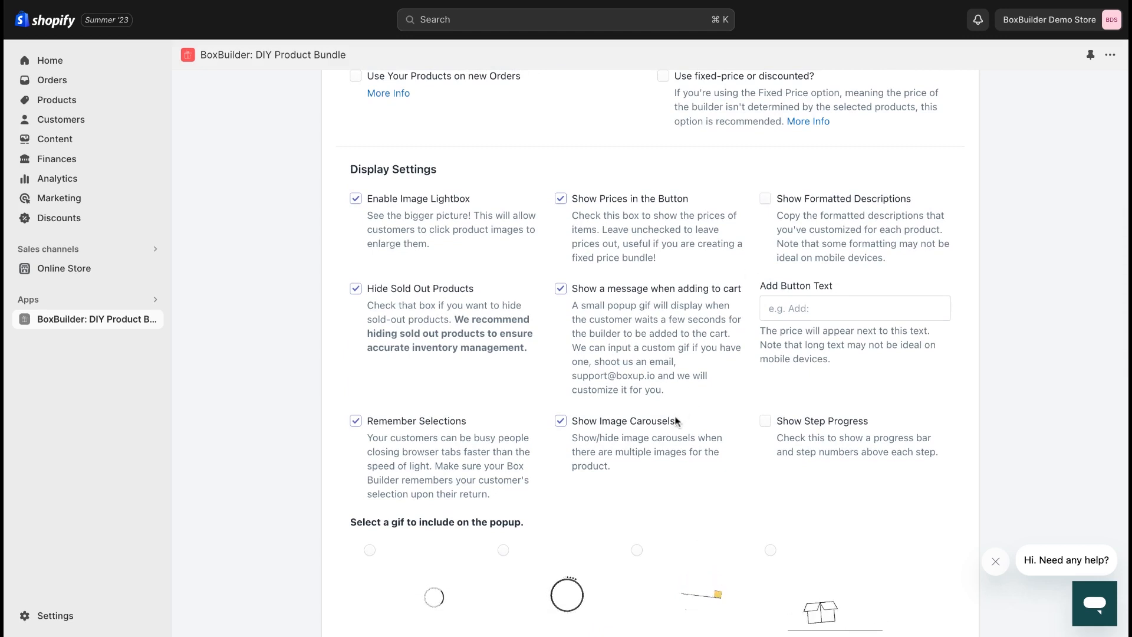
click(766, 201)
click(766, 201)
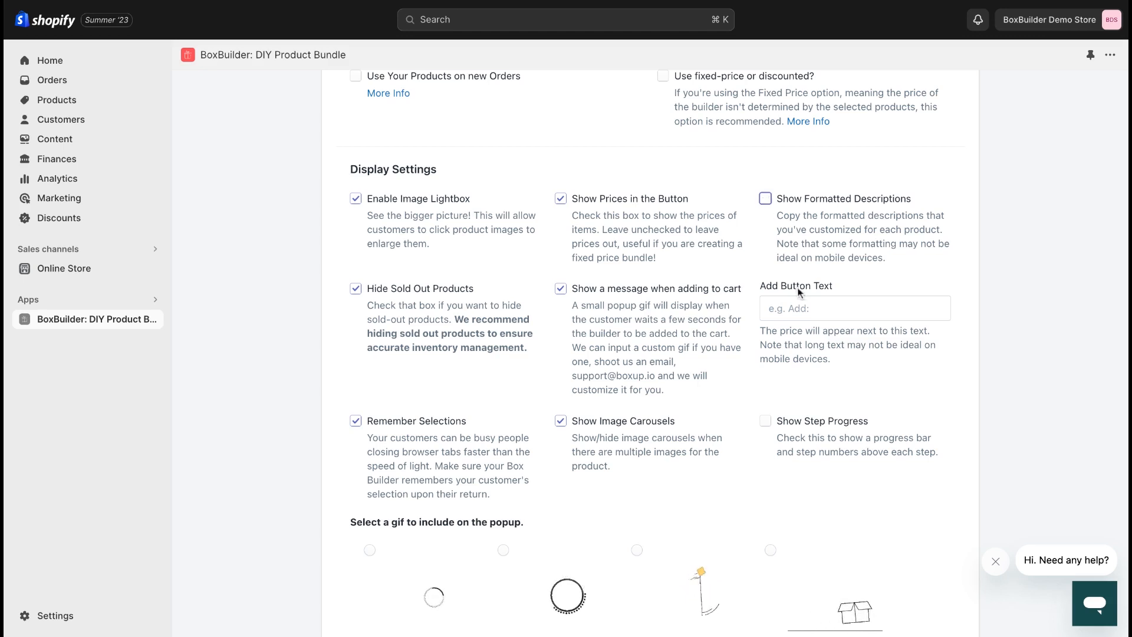
click(803, 307)
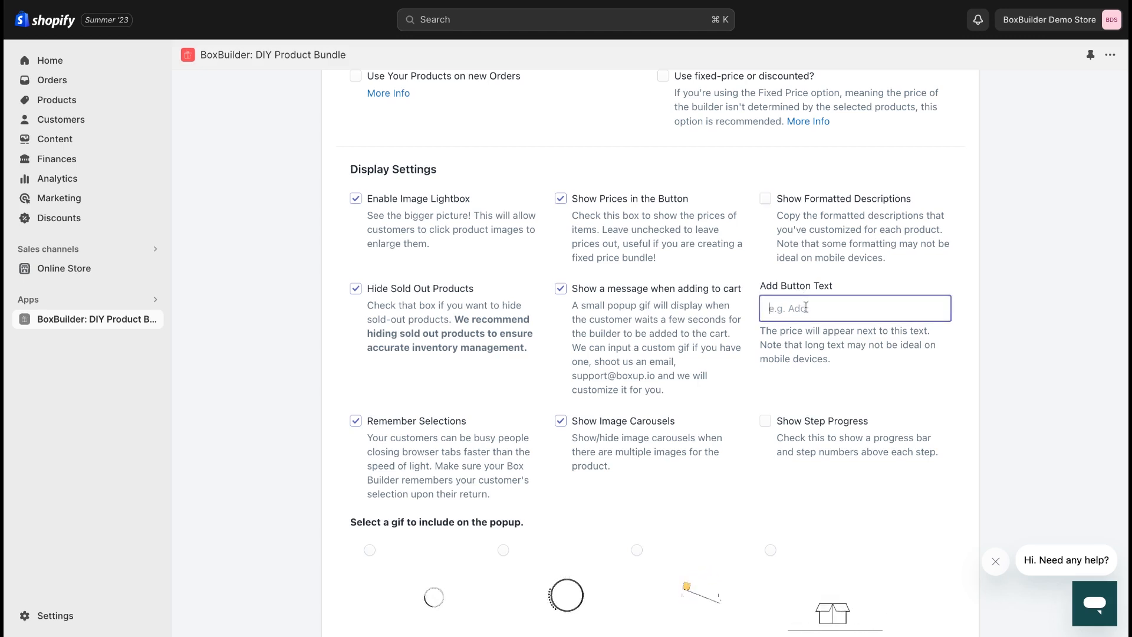
click(765, 421)
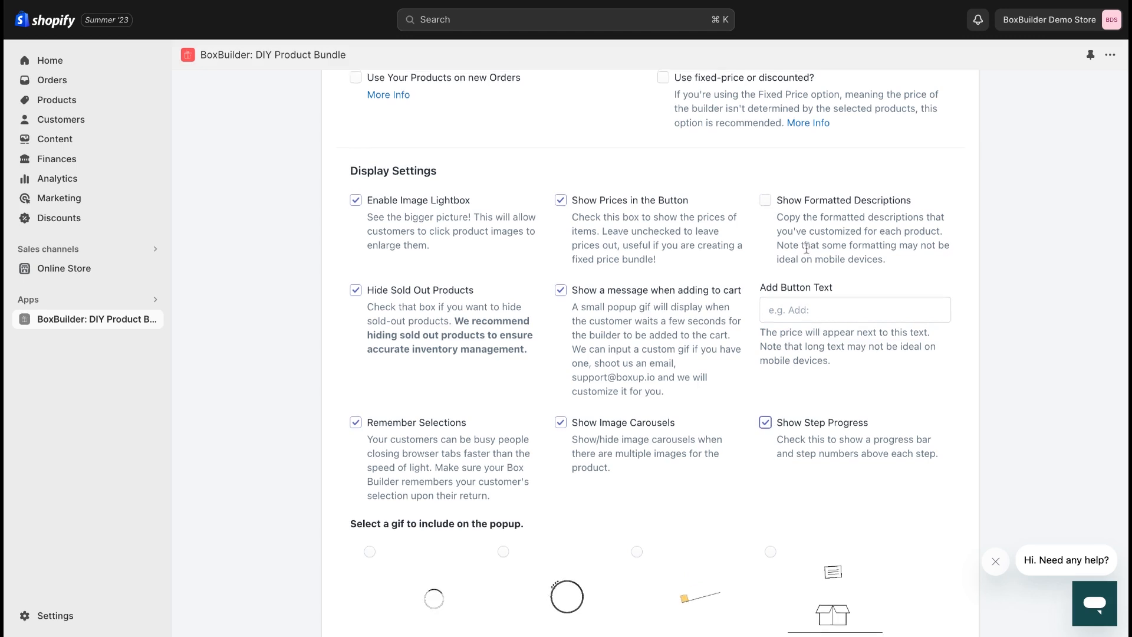
Reveal the style settings and set the primary button color to 1B0376 and the secondary button color to EF7474
scroll(803, 265, up, 8)
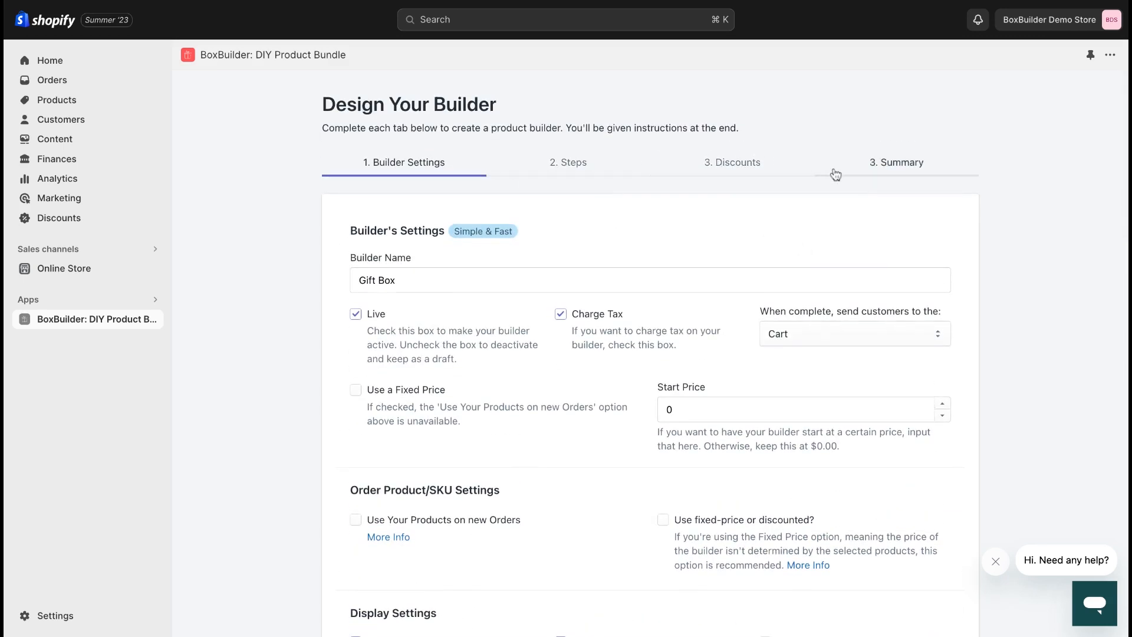
scroll(435, 321, down, 10)
click(433, 316)
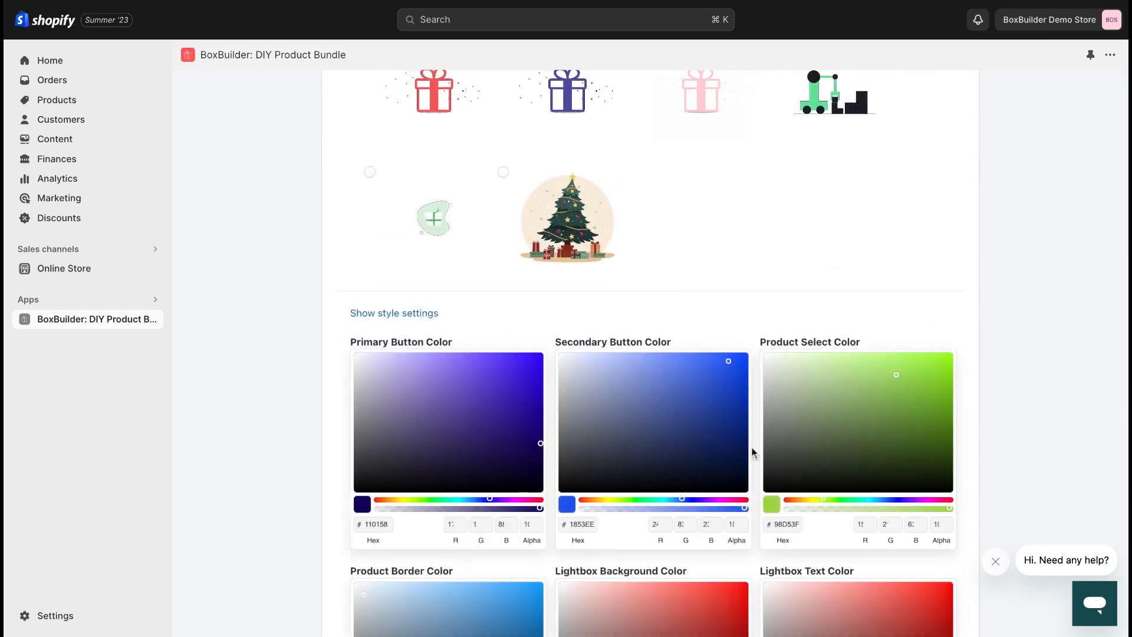
scroll(751, 446, down, 3)
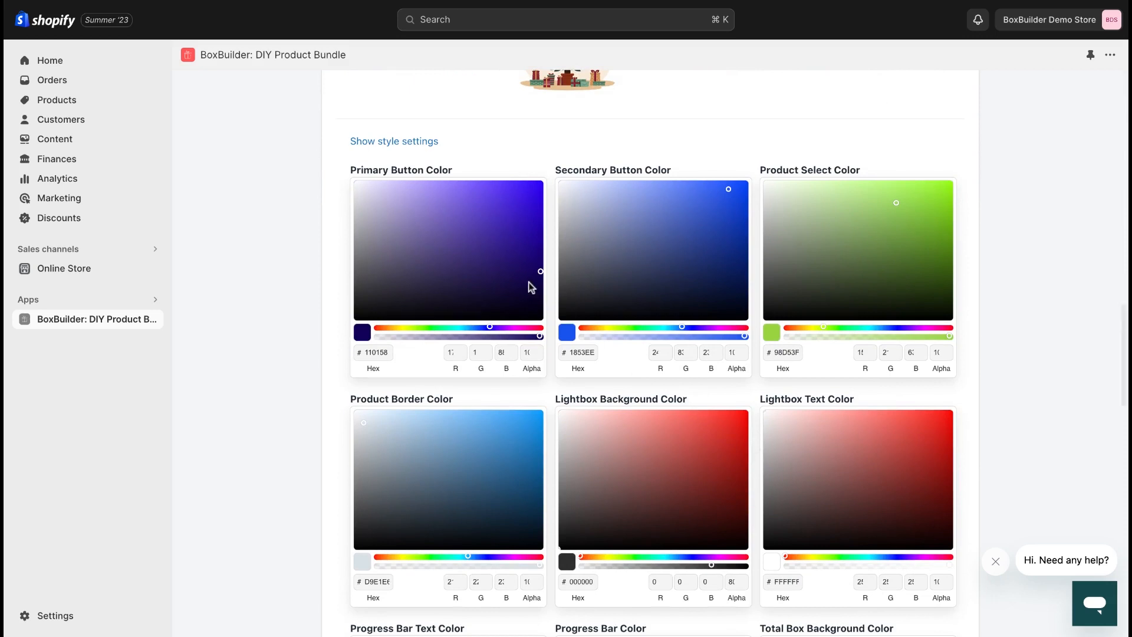
click(490, 328)
drag(539, 270, 537, 255)
drag(682, 327, 752, 334)
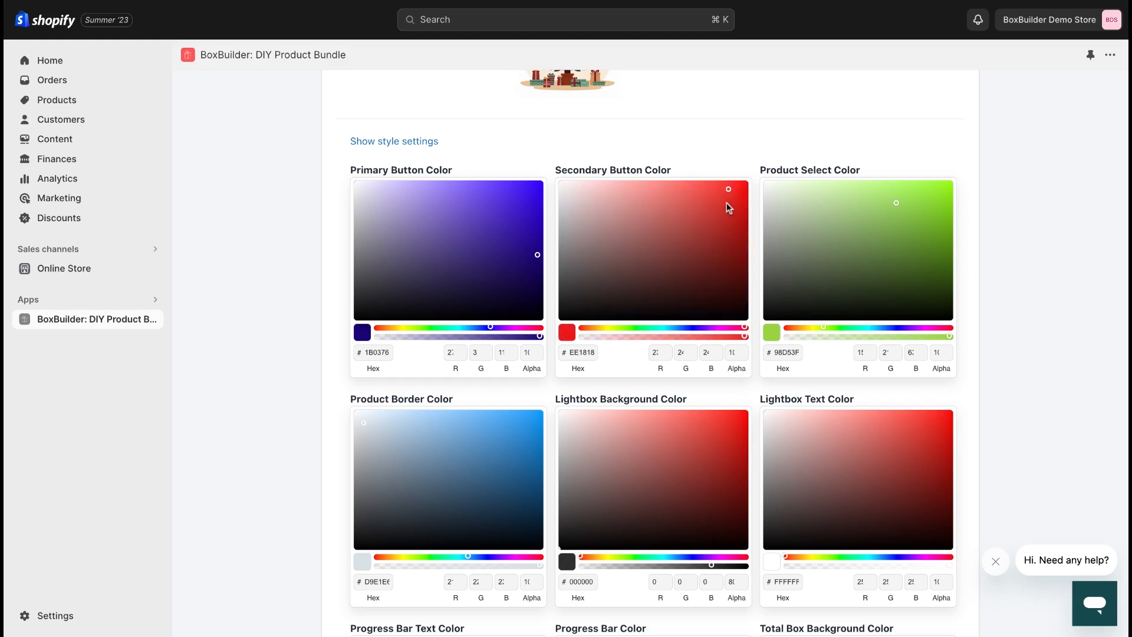
drag(729, 192, 657, 189)
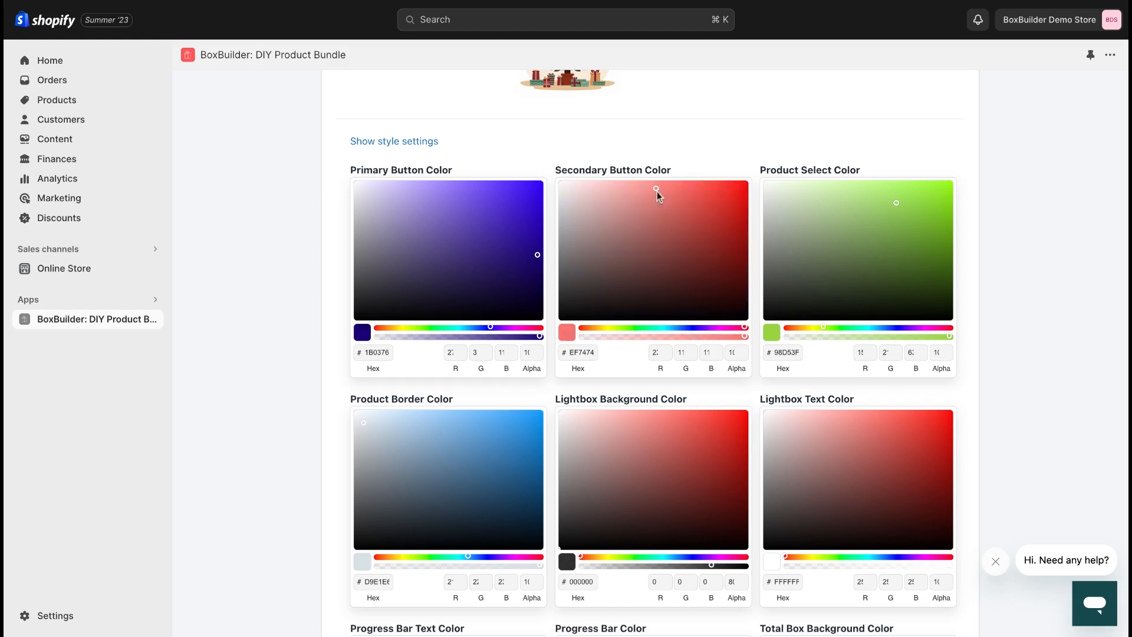
Reveal the SEO settings, set the SEO title to "Gift Box" and the keywords to "Premium chocolate gift box for special occasions"
scroll(623, 398, down, 15)
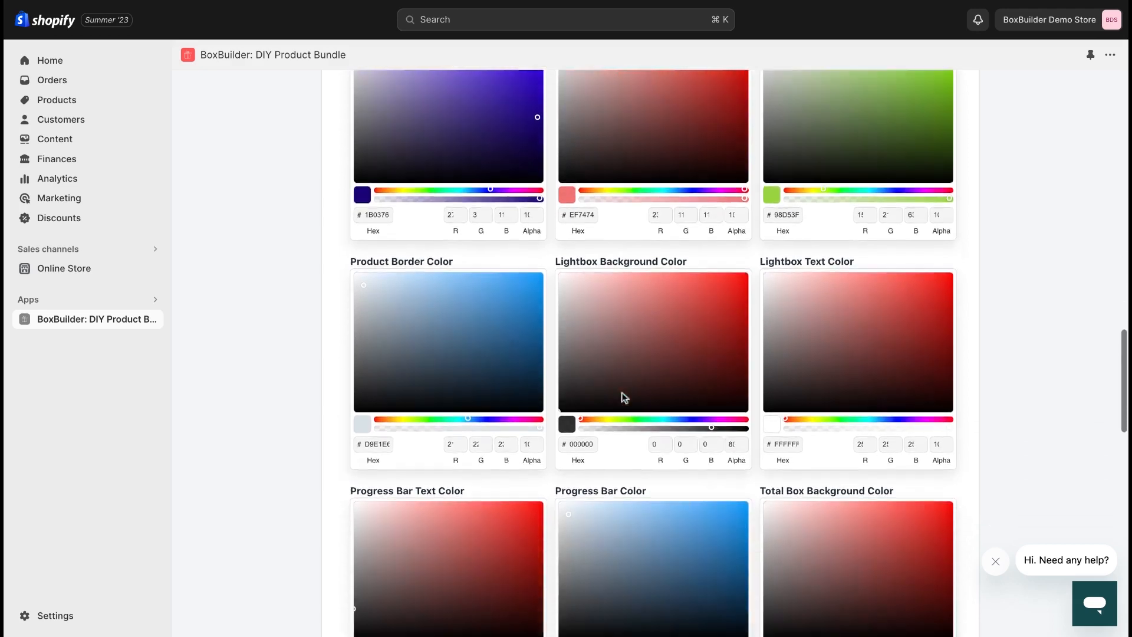
scroll(448, 354, down, 3)
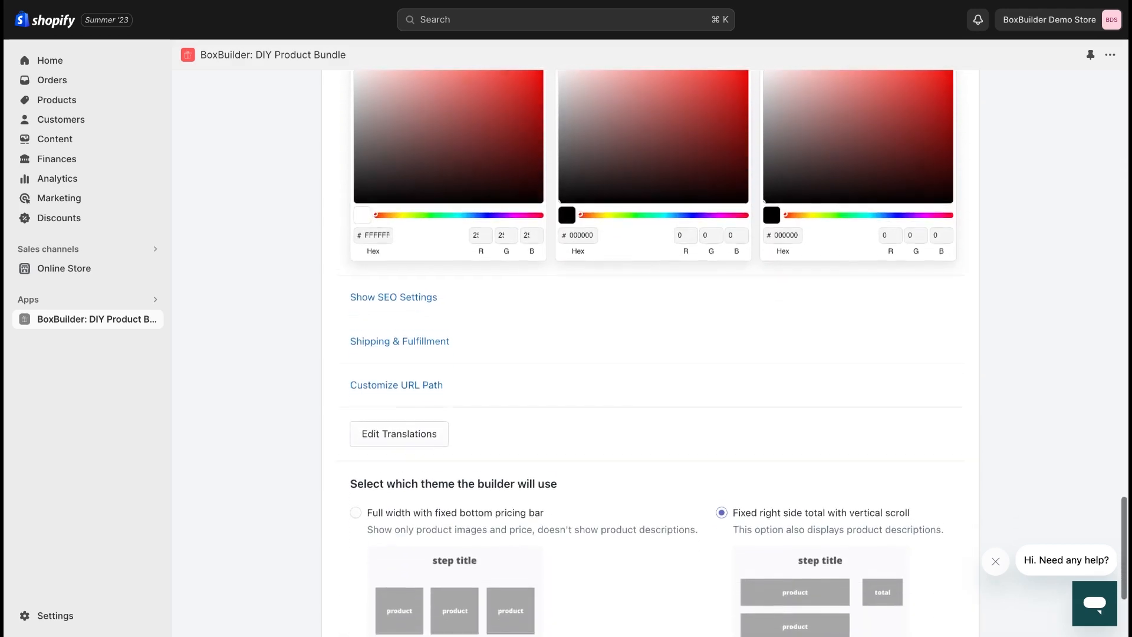
click(428, 279)
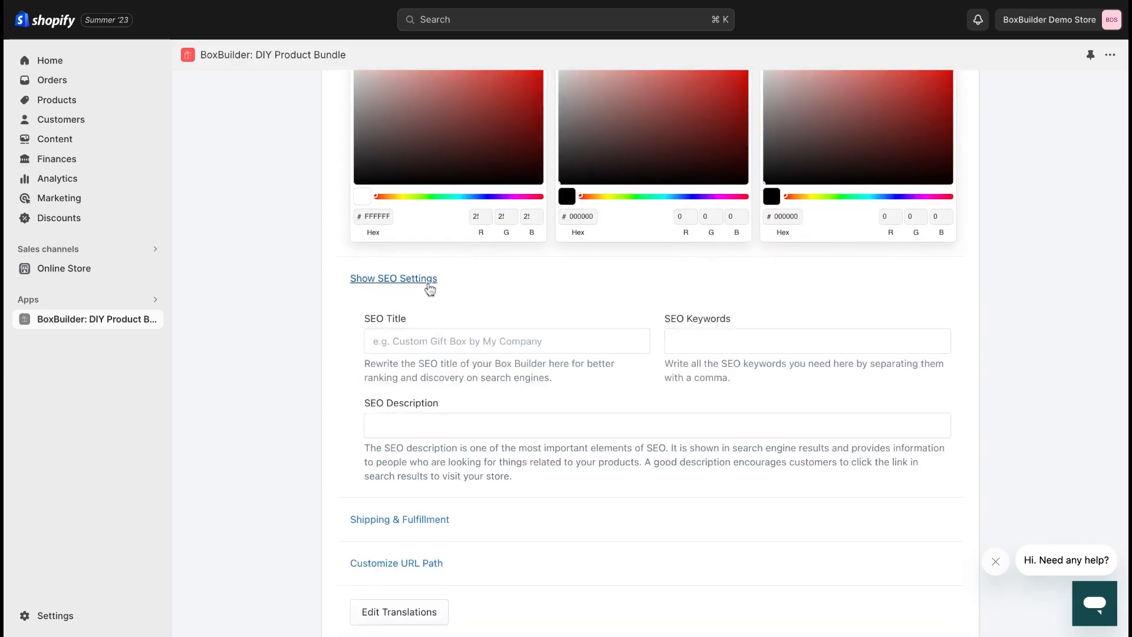
click(452, 343)
text(Gift Box)
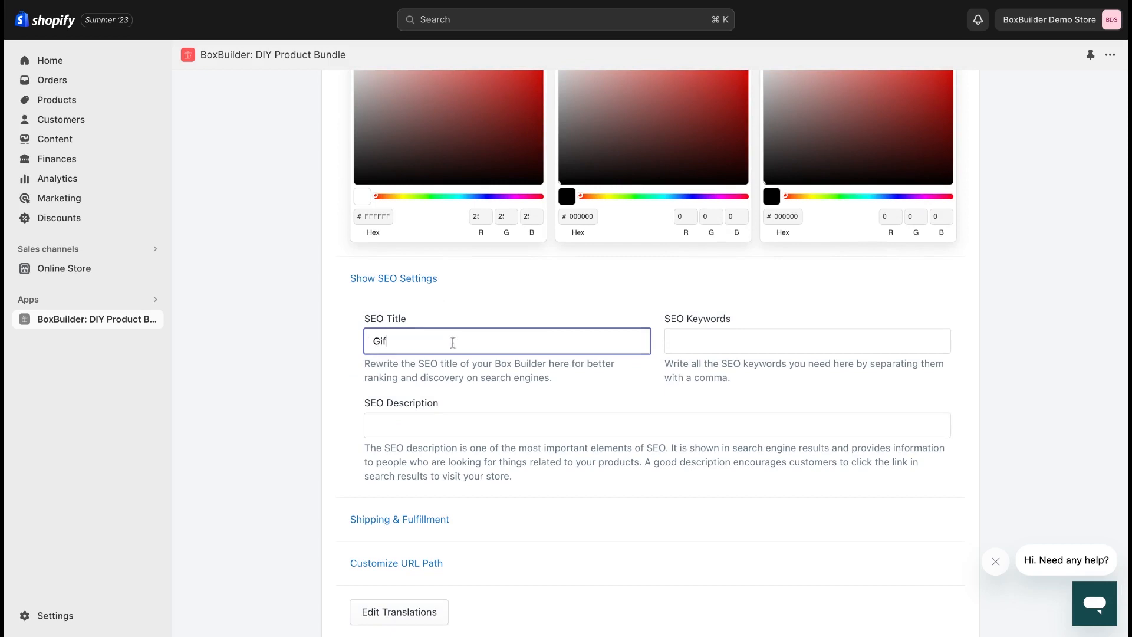
click(721, 334)
text(Premium chocolate gift box for special occasions)
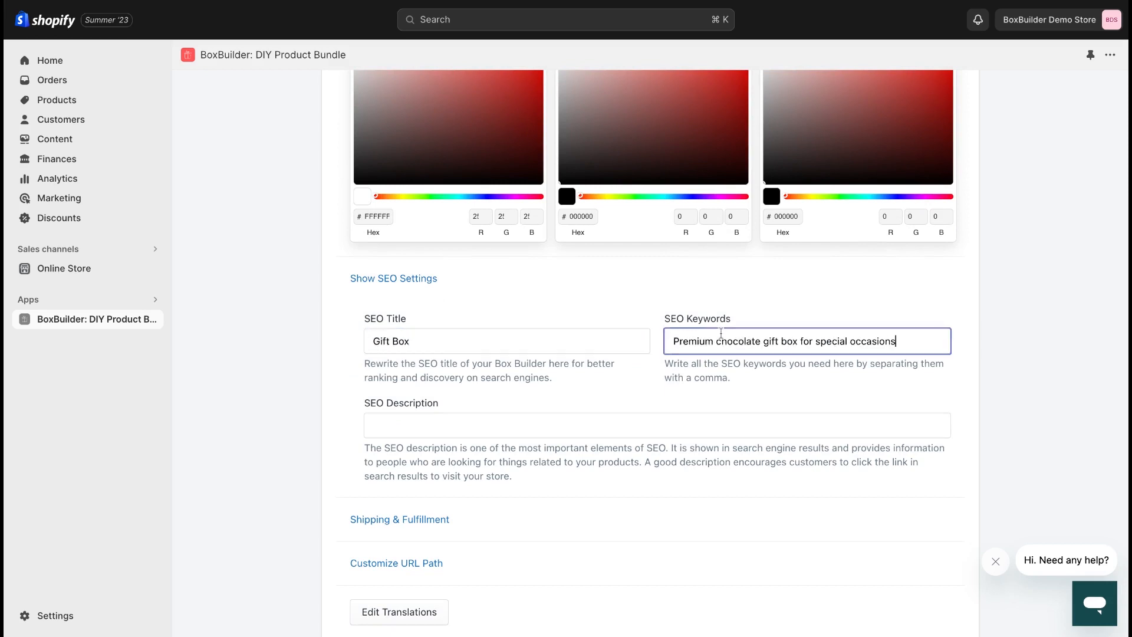
Paste the prepared SEO description beginning "Create Your Own Special Moment with Our Customizable Premium Chocolate Gift Box"
key(super+Tab)
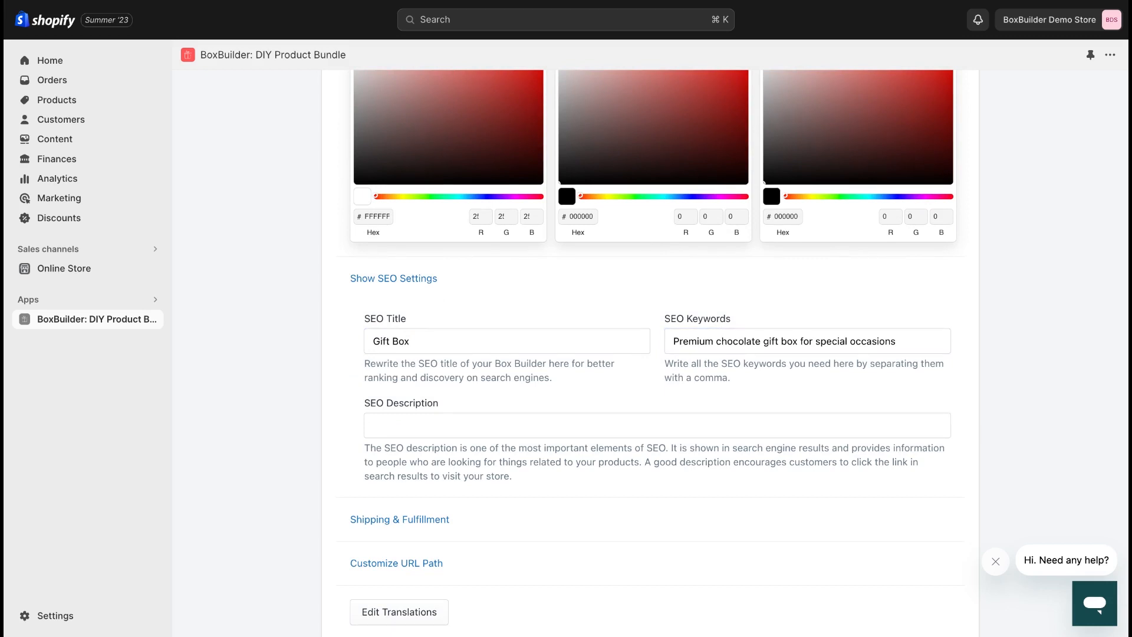
key(super+Tab)
click(424, 418)
key(super+v)
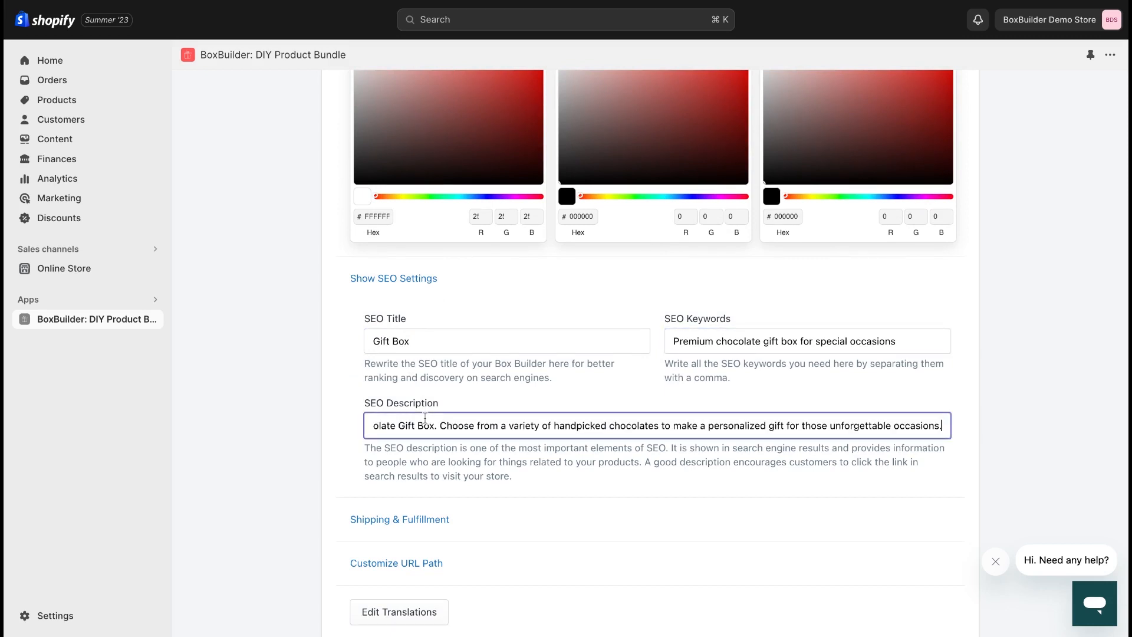
scroll(468, 430, left, 5)
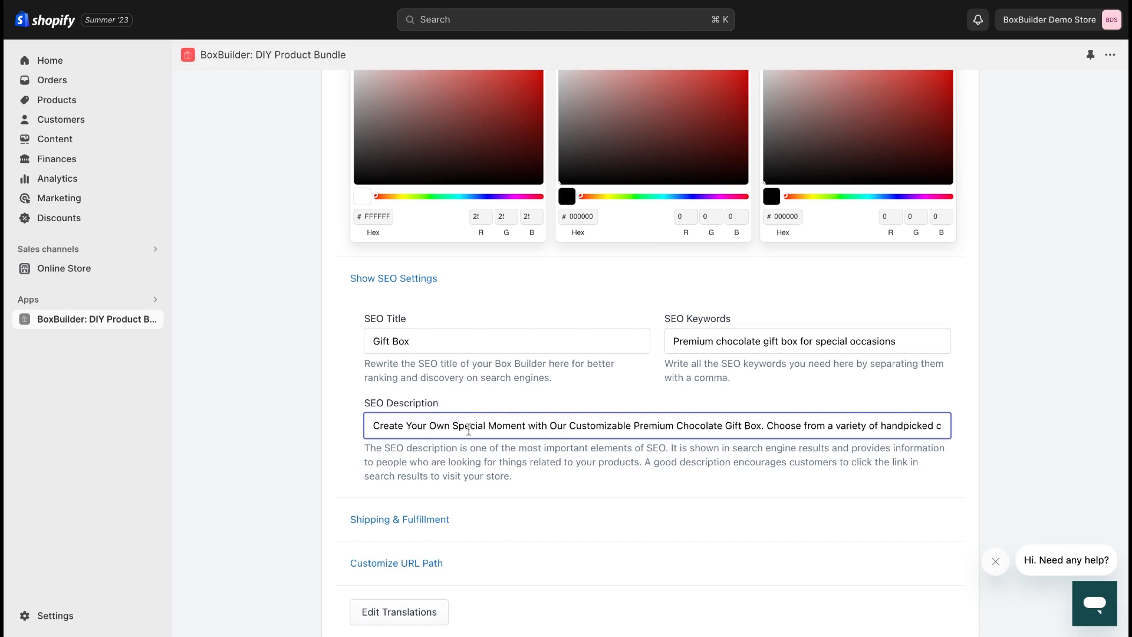
Reveal the Shipping & Fulfillment settings and review the fulfillment service and shipping requirement options
scroll(467, 421, down, 3)
click(429, 334)
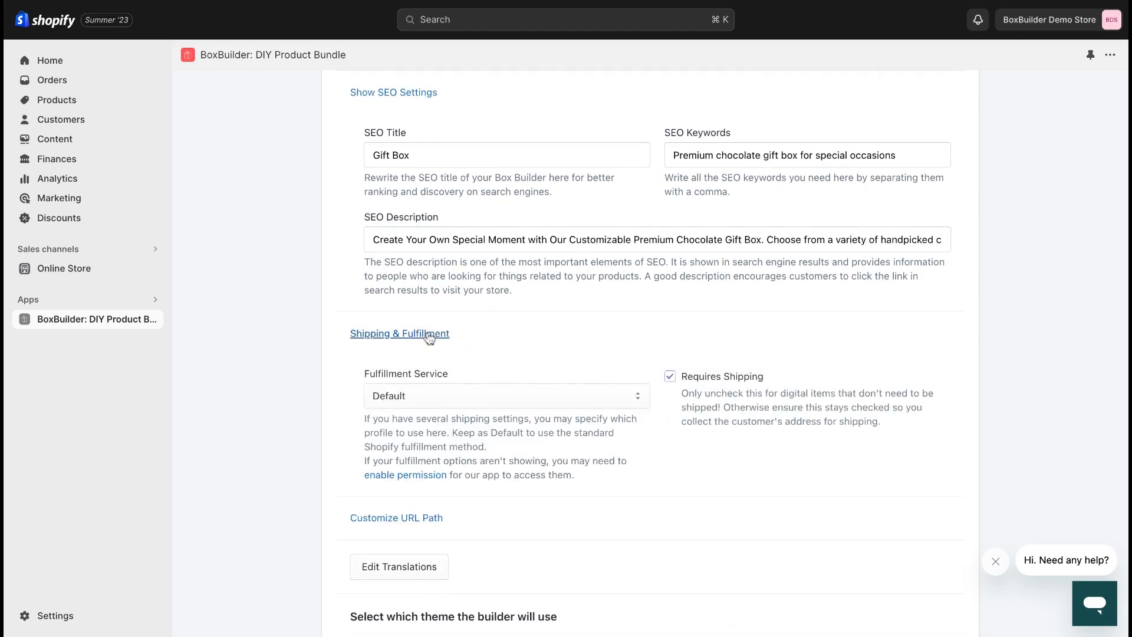
scroll(429, 334, down, 1)
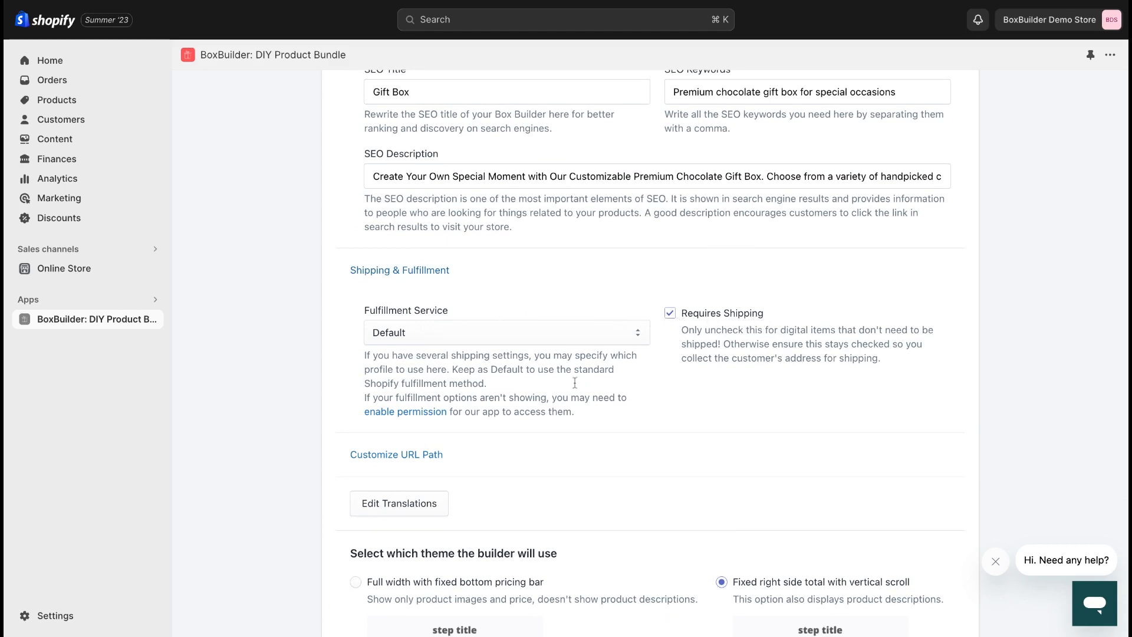
Reveal the custom URL path settings and set the builder's custom URL to gift-box
scroll(575, 384, down, 2)
click(429, 349)
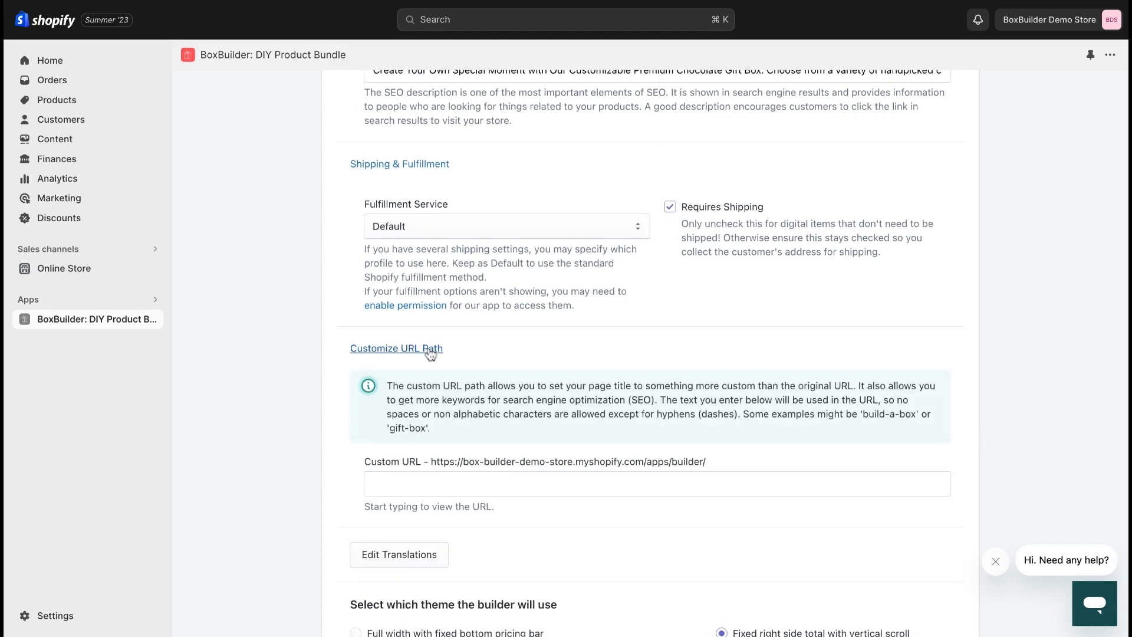
scroll(439, 378, down, 2)
click(446, 397)
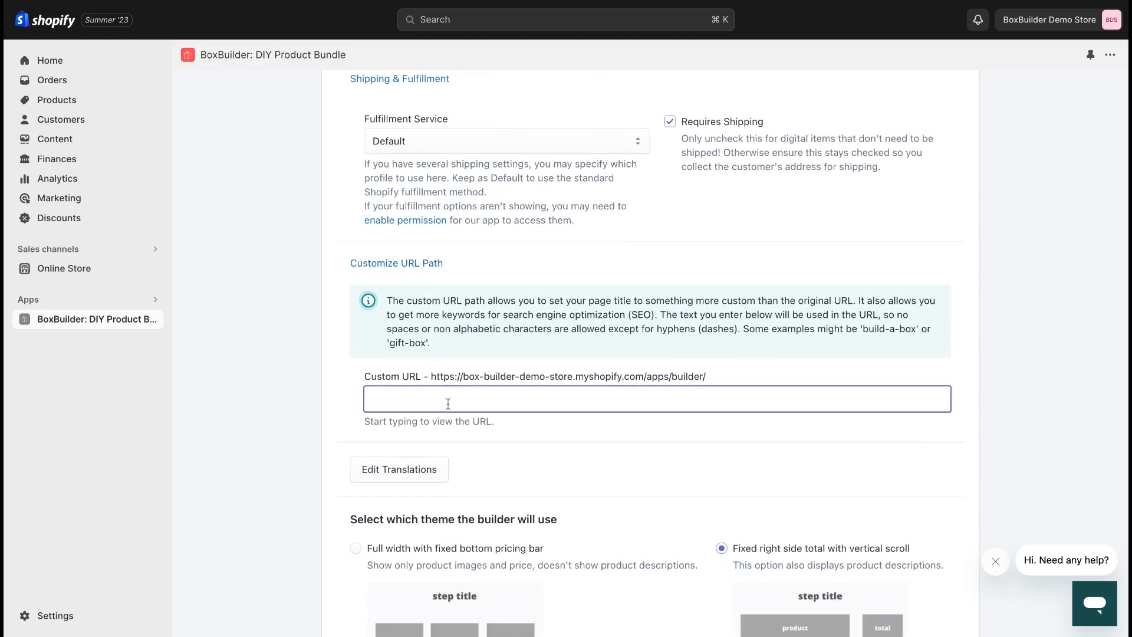
text(giftbox)
scroll(465, 408, down, 1)
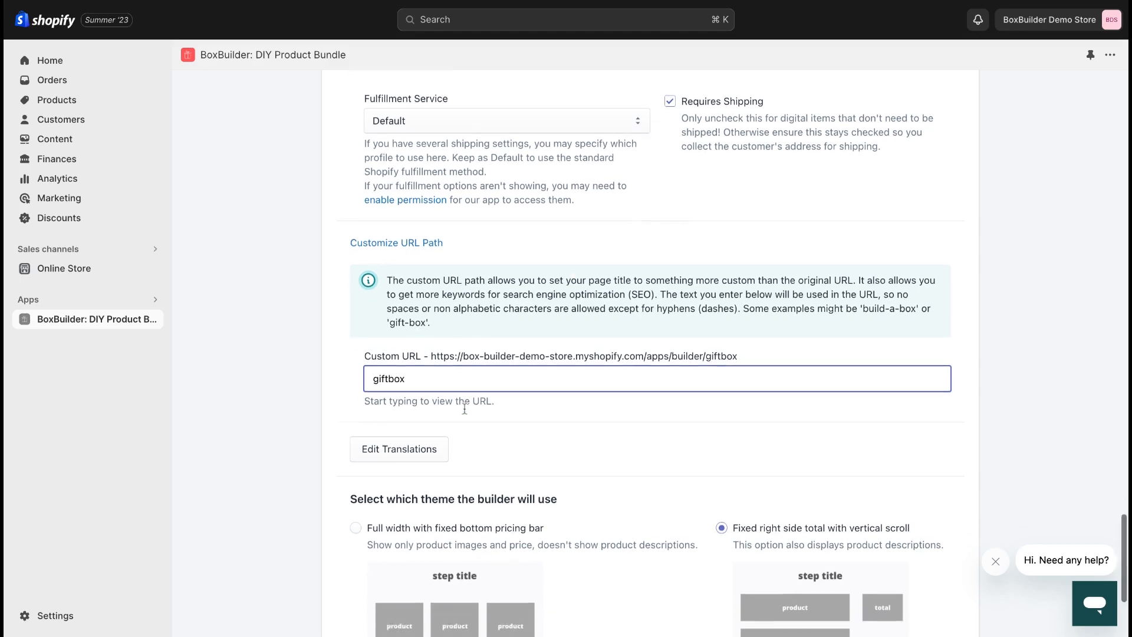
click(388, 379)
text(-)
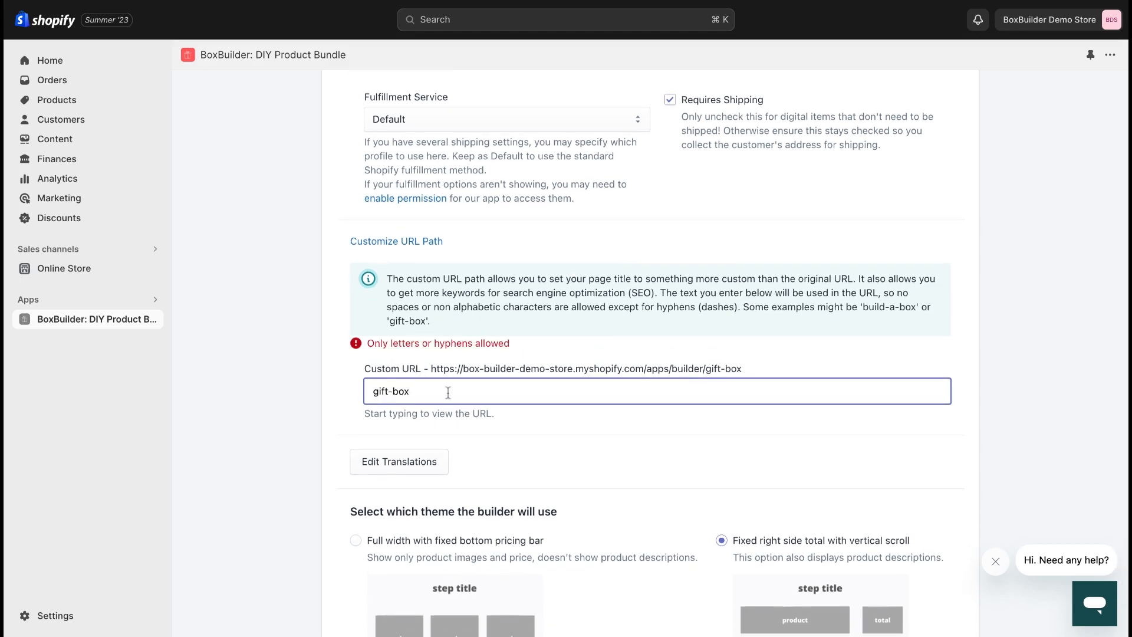
Replace the complete button's wording in the builder translations with "Build your gift box" and close the translations
scroll(448, 392, down, 4)
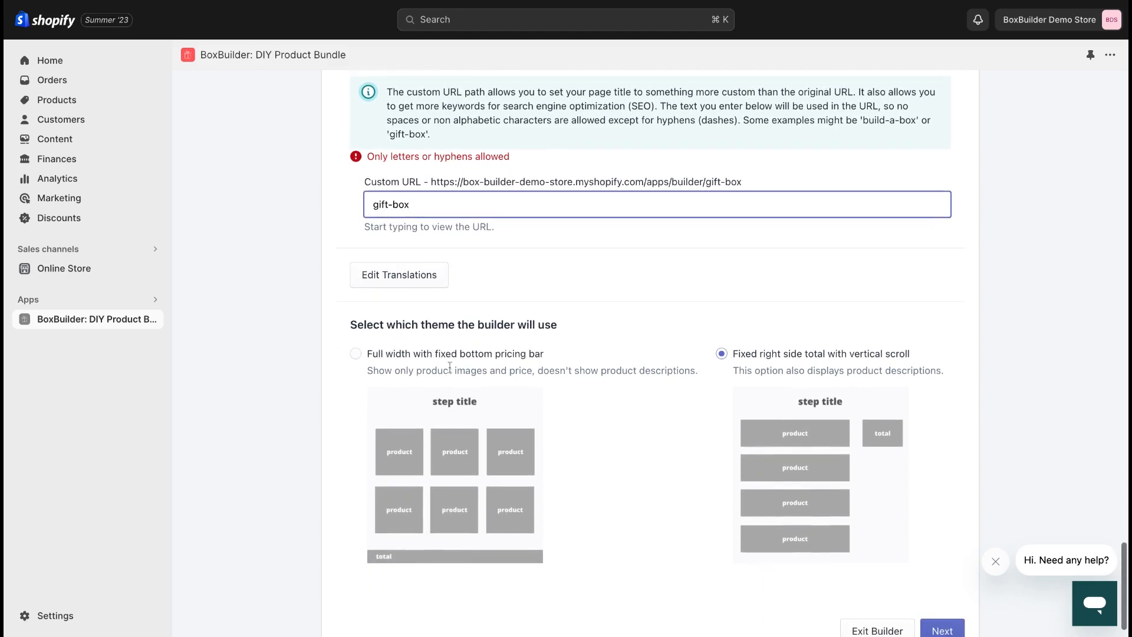
click(429, 276)
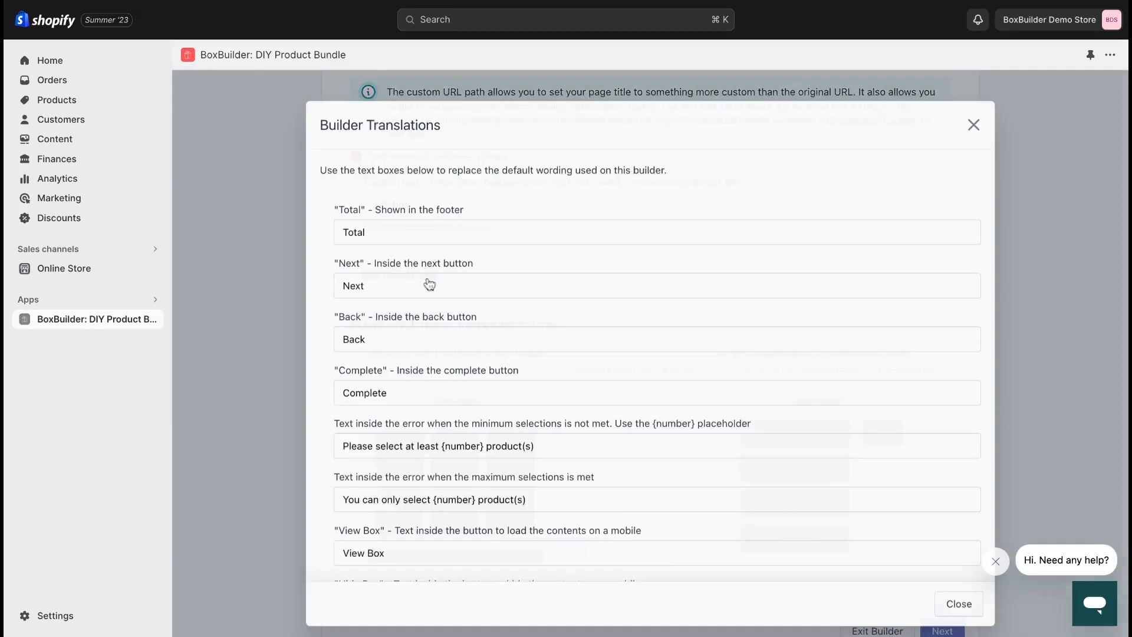
double_click(396, 385)
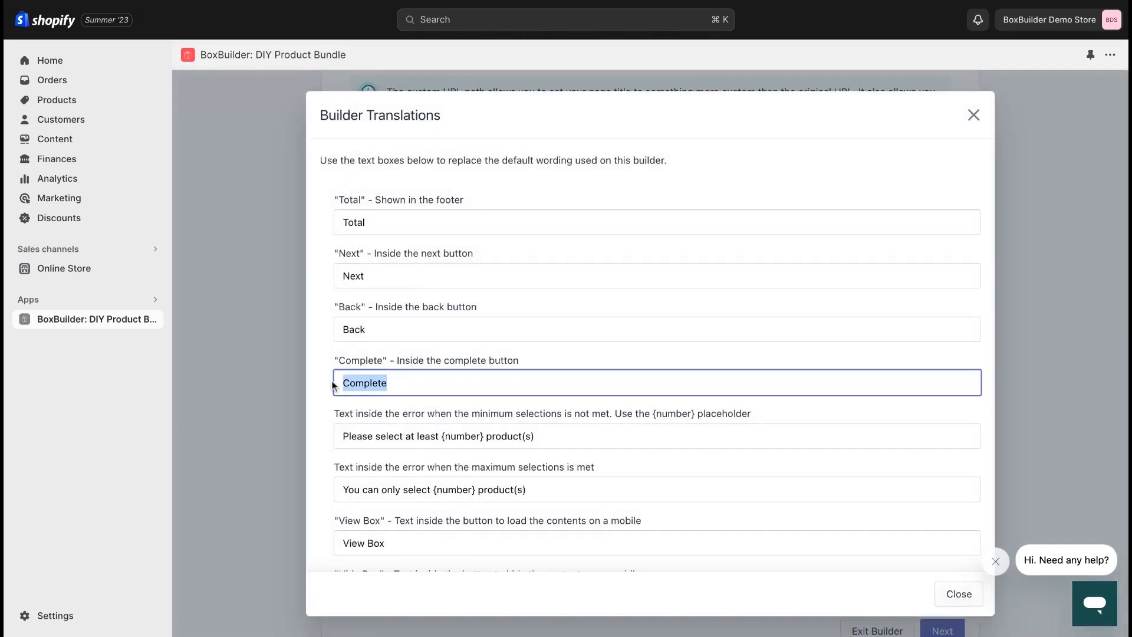
text(Build you)
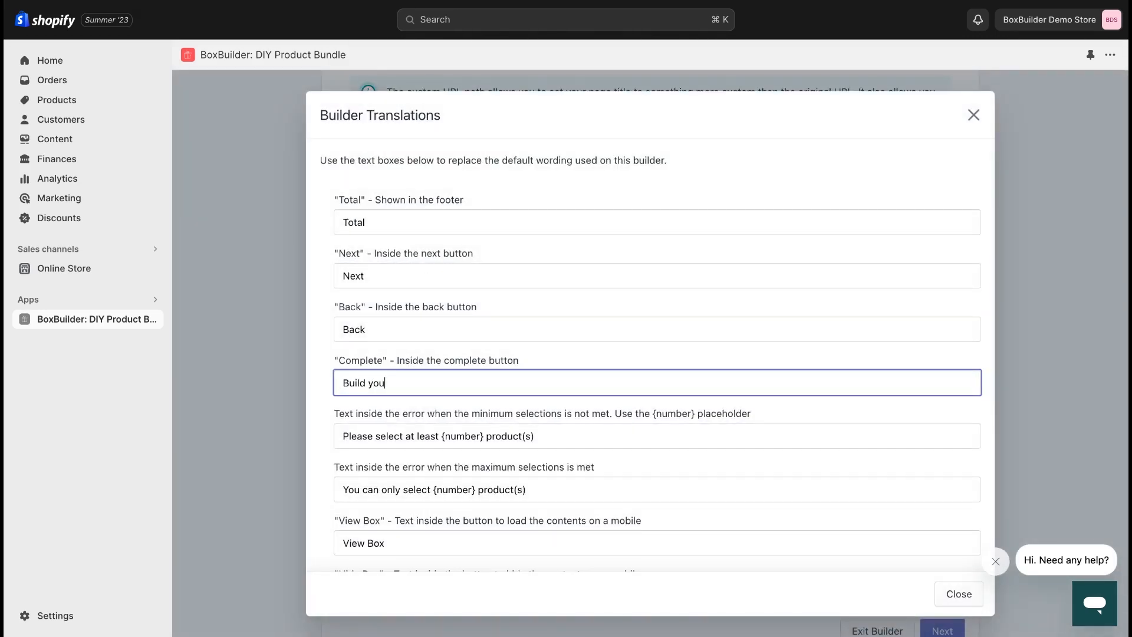
text(r gift box)
click(958, 595)
Try the full width theme with selected item images in the footer, and switch back to the fixed right side total theme
scroll(762, 463, down, 1)
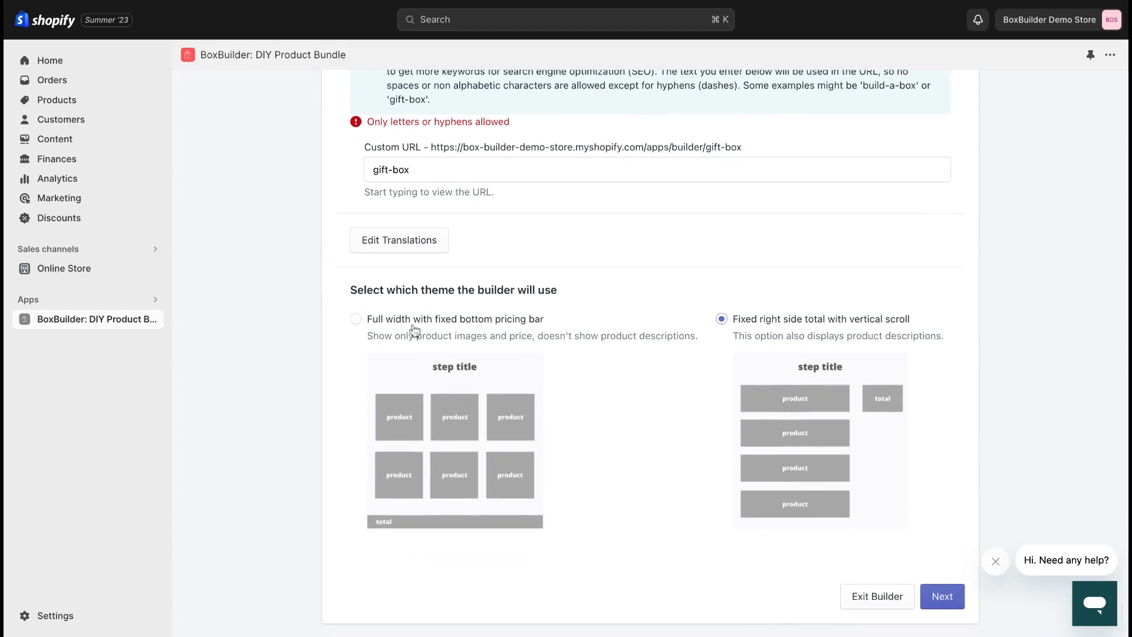
click(357, 320)
scroll(356, 322, down, 2)
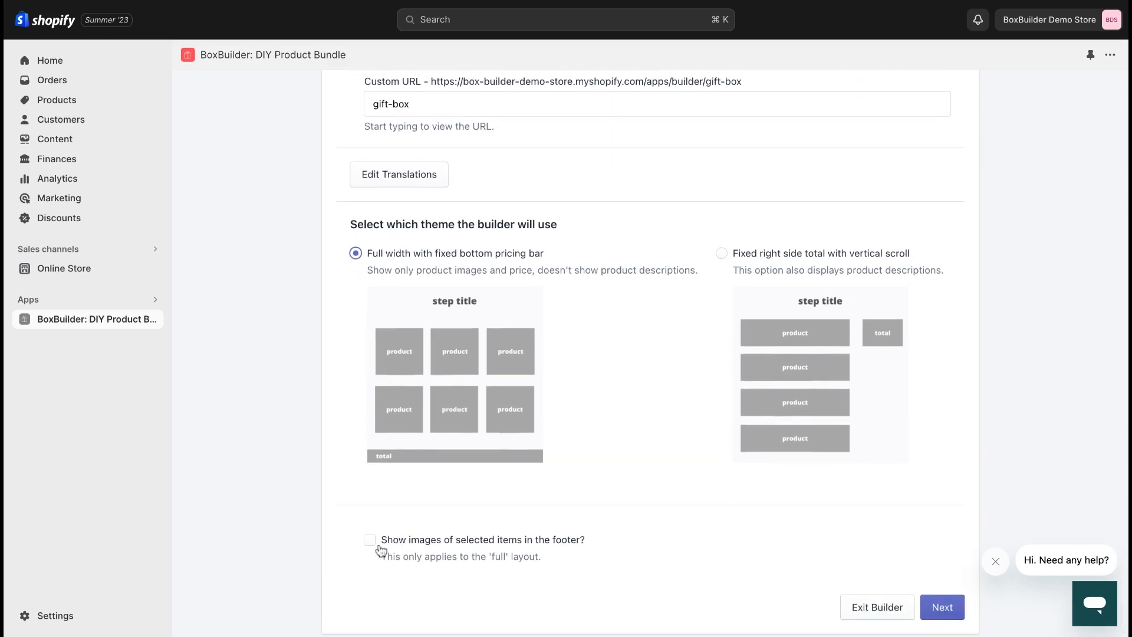
click(379, 548)
click(723, 255)
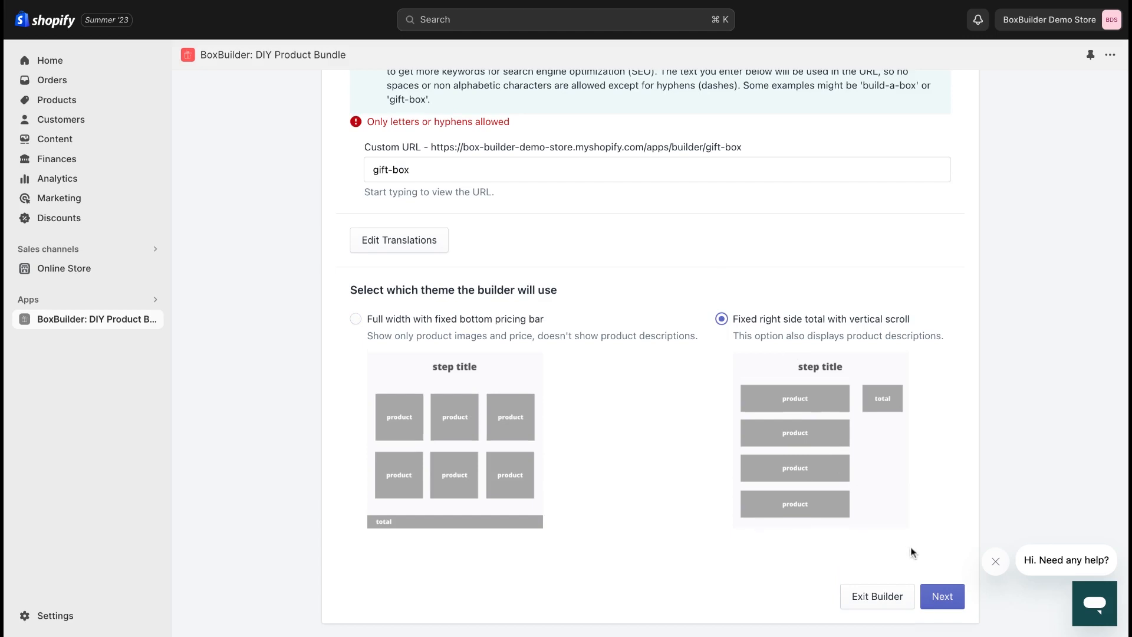
Advance to the builder's Steps stage and add a product selection step titled "Premium Chocolate Assortment"
click(943, 597)
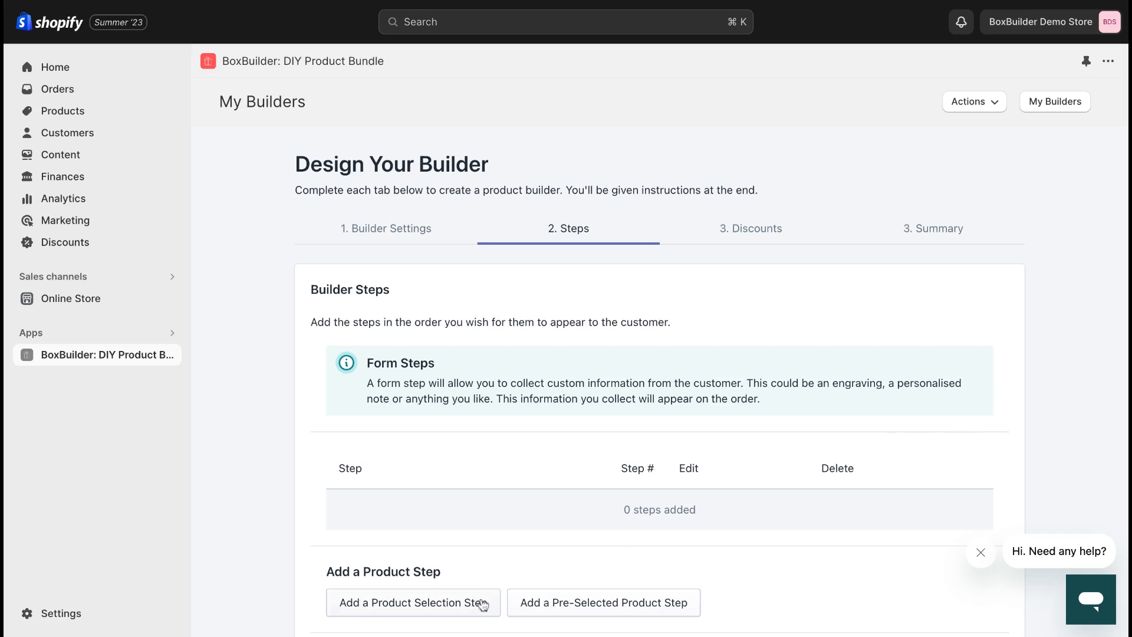
click(484, 604)
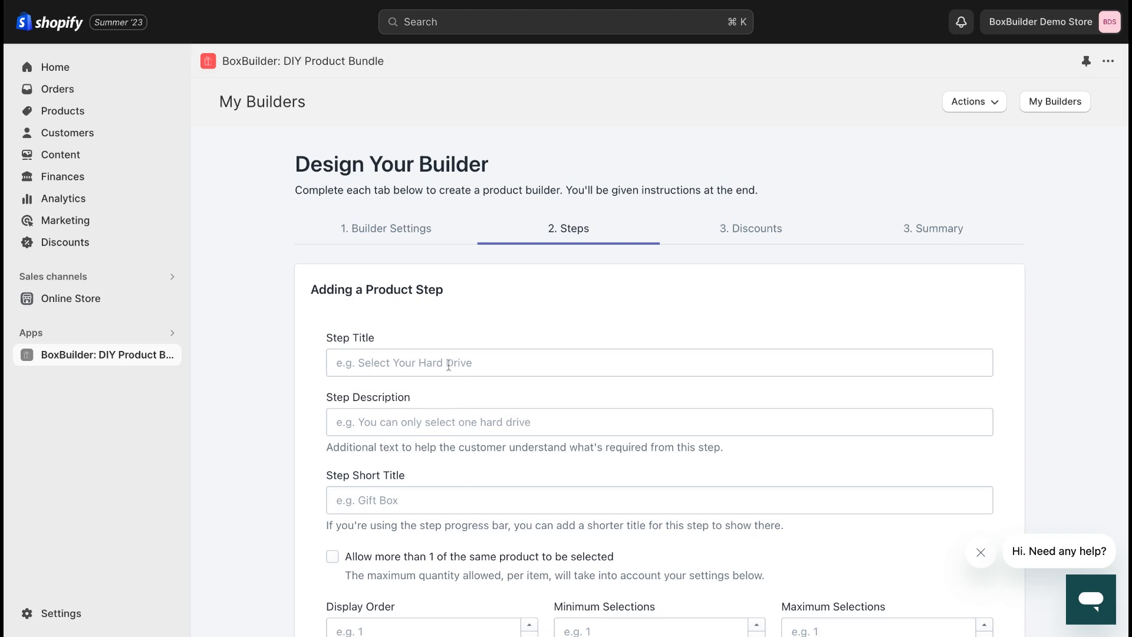
click(449, 365)
text(Premium)
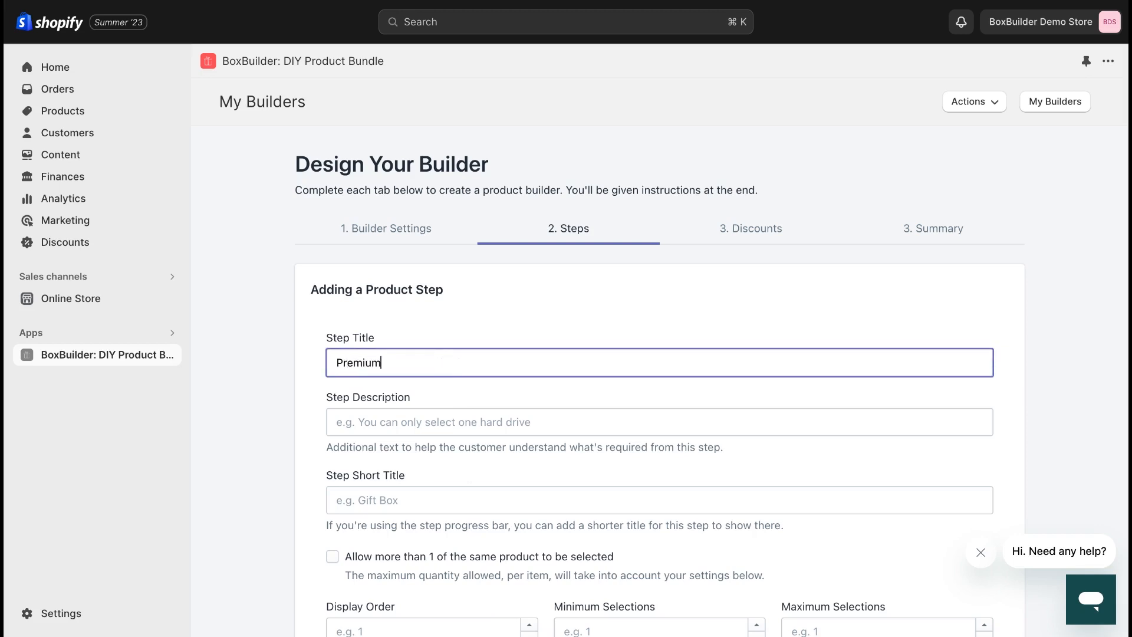
text( Chocolate Assortment)
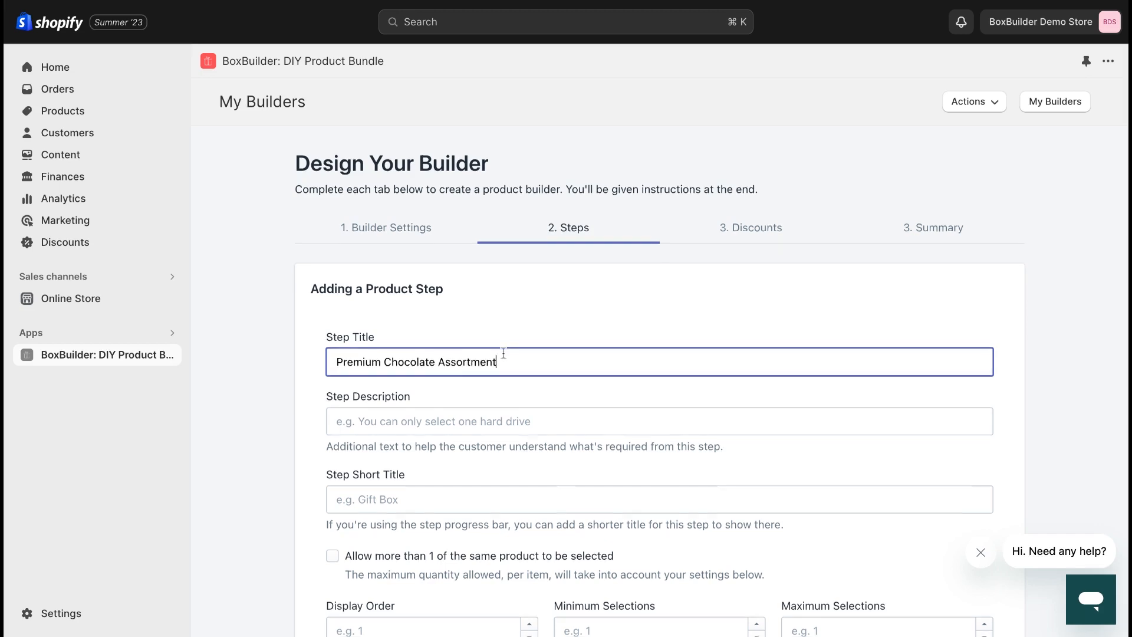
Set the step description to "Choose chocolates for your gift box." and the short title to "Chocolates Selection"
scroll(504, 354, down, 2)
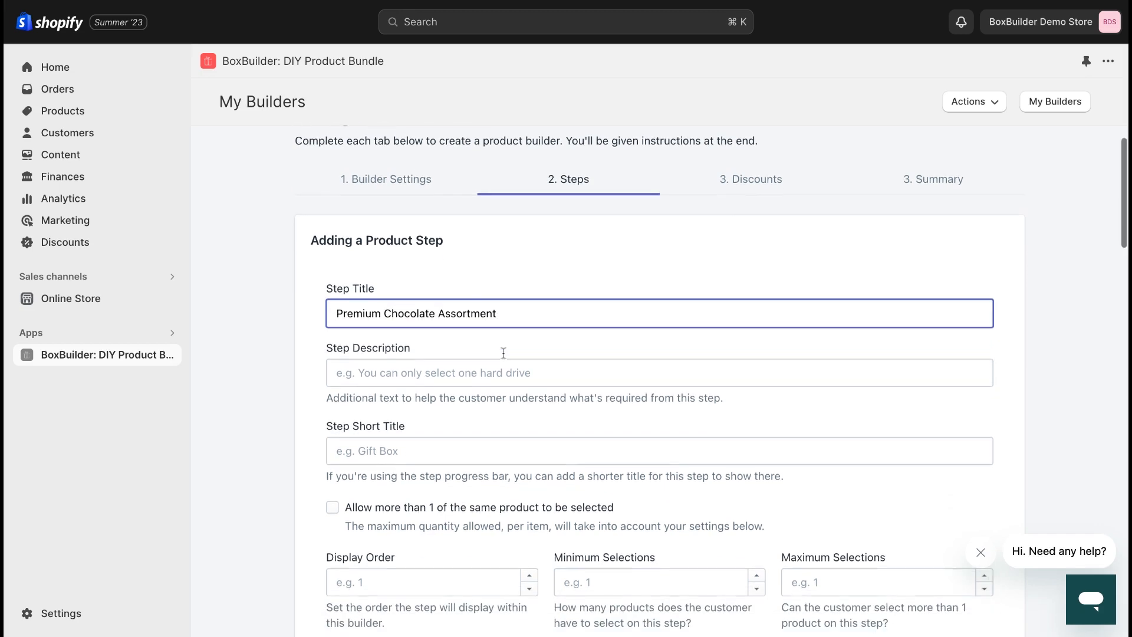
click(472, 371)
text(C)
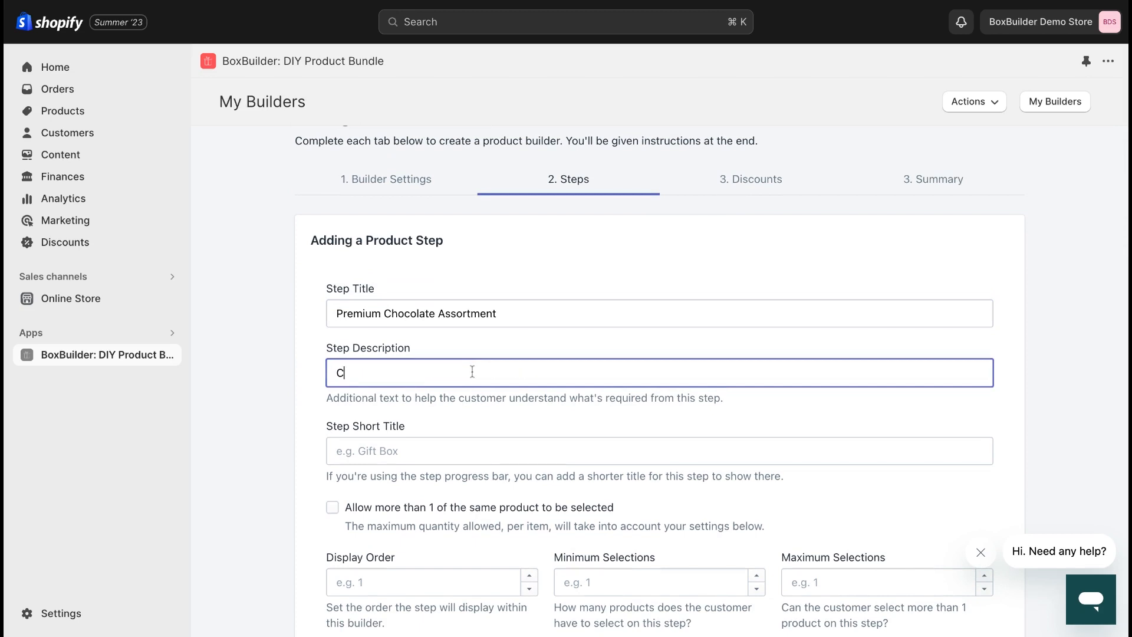
text(hoose chocolates for your gift box.)
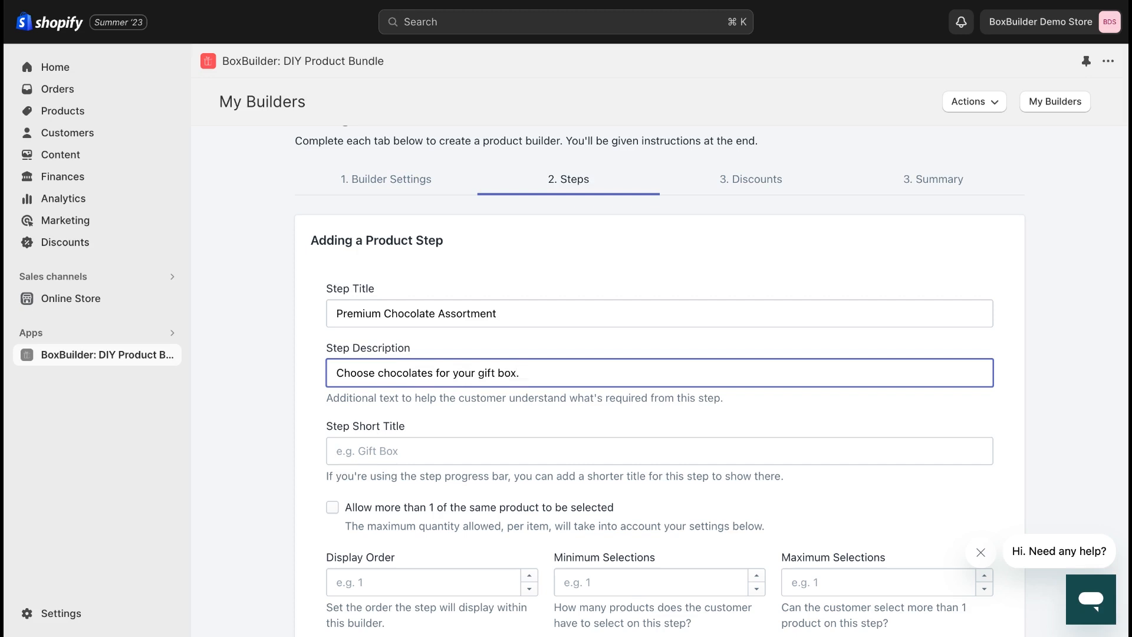
scroll(495, 345, down, 2)
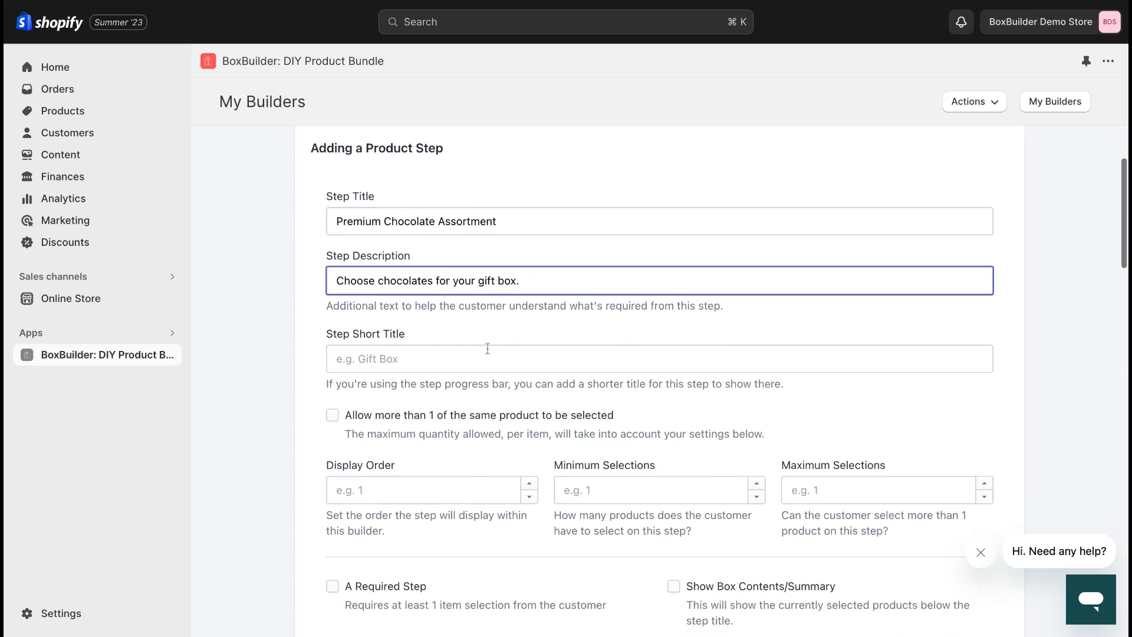
click(481, 356)
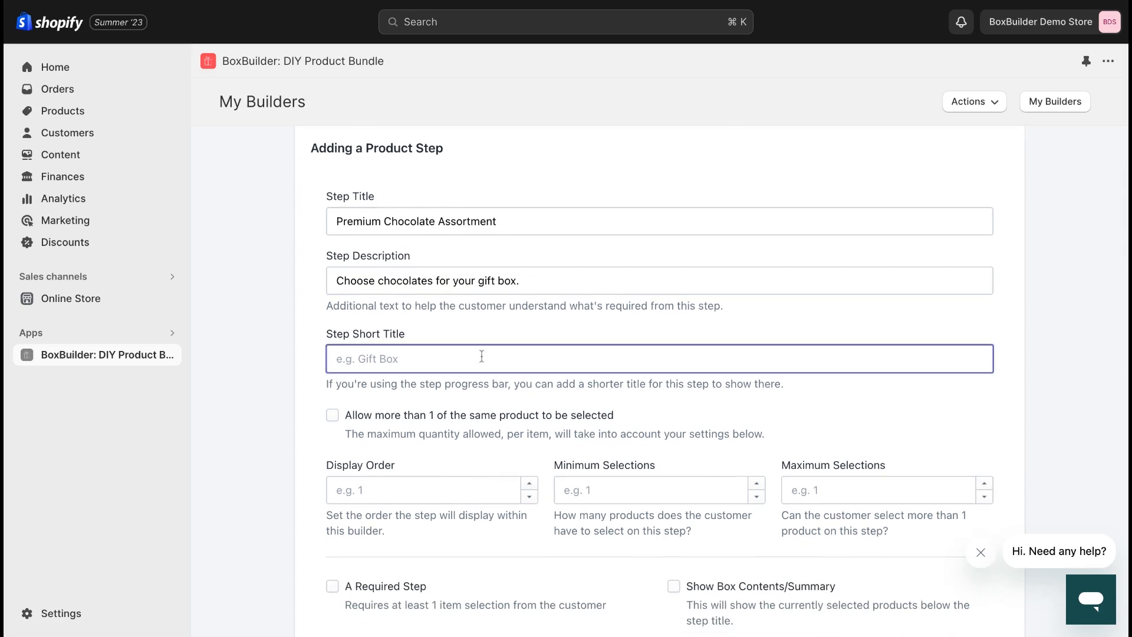
text(Chocolates Selection)
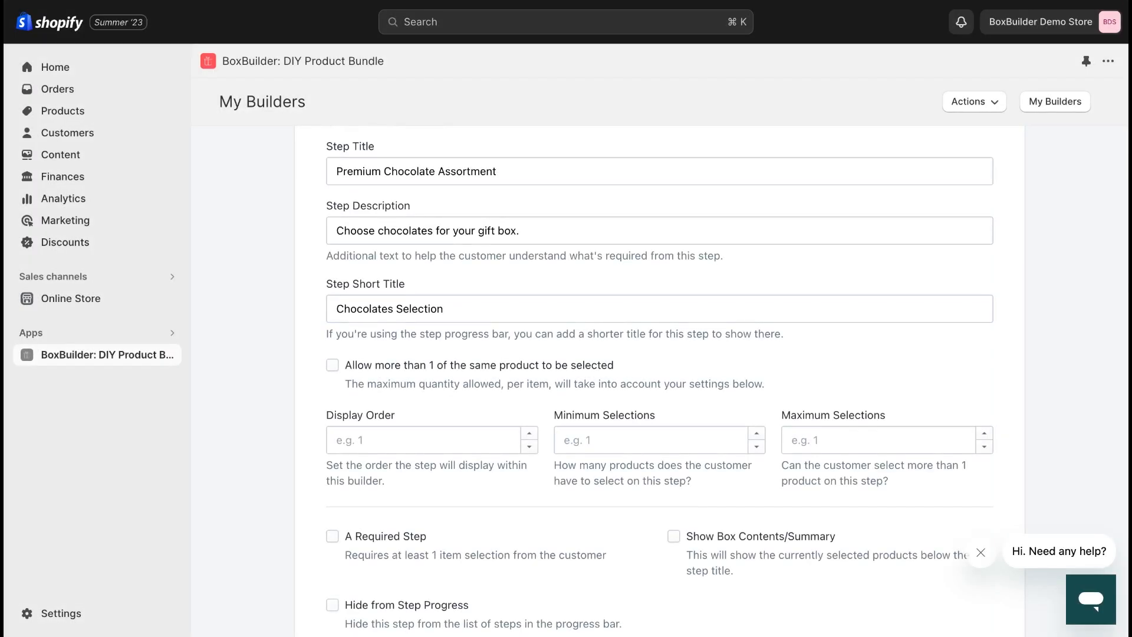
Allow more than 1 of the same product to be selected and set the step's display order to 1
click(332, 365)
scroll(403, 395, down, 2)
click(402, 354)
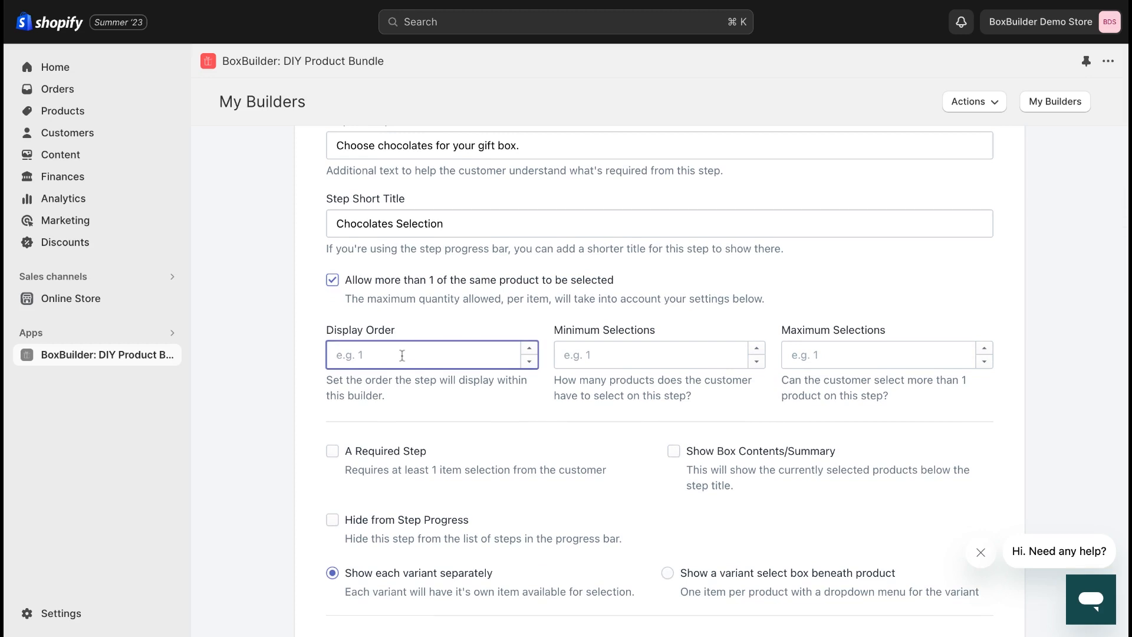
text(1)
click(558, 324)
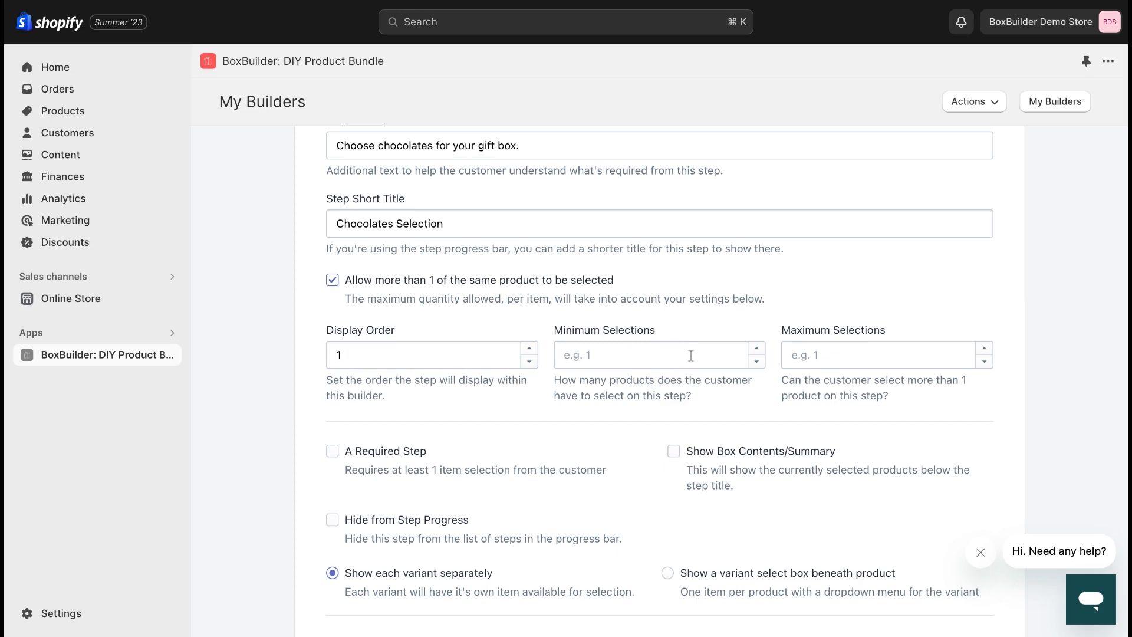
Set the product step's minimum selections to 2 and maximum selections to 8
click(690, 356)
text(2)
click(840, 356)
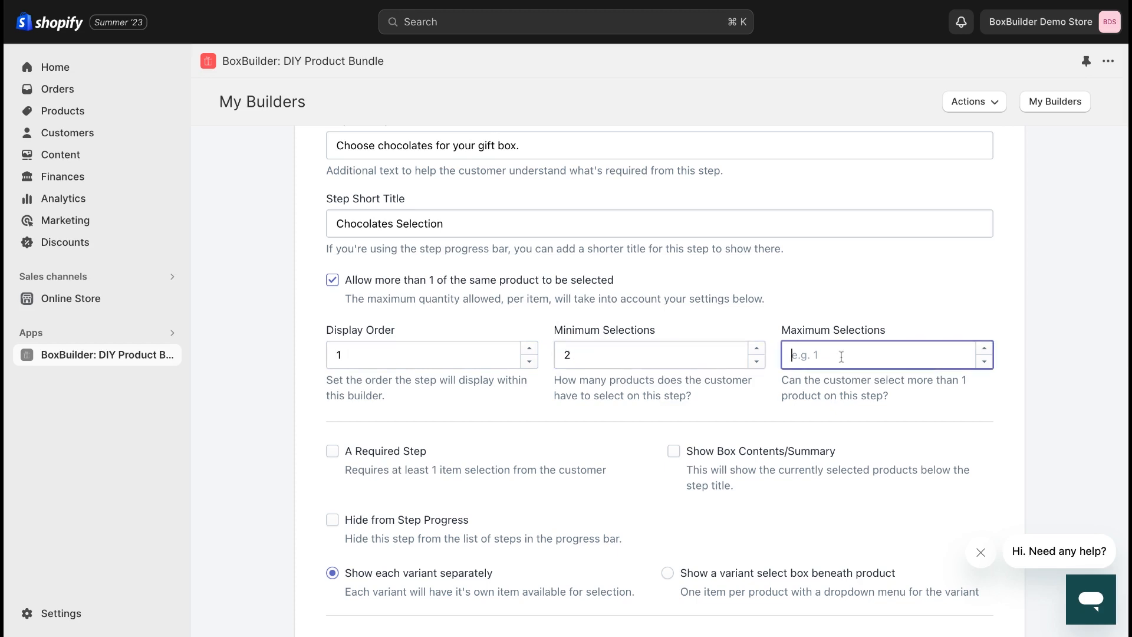
text(8)
click(918, 397)
scroll(917, 397, down, 3)
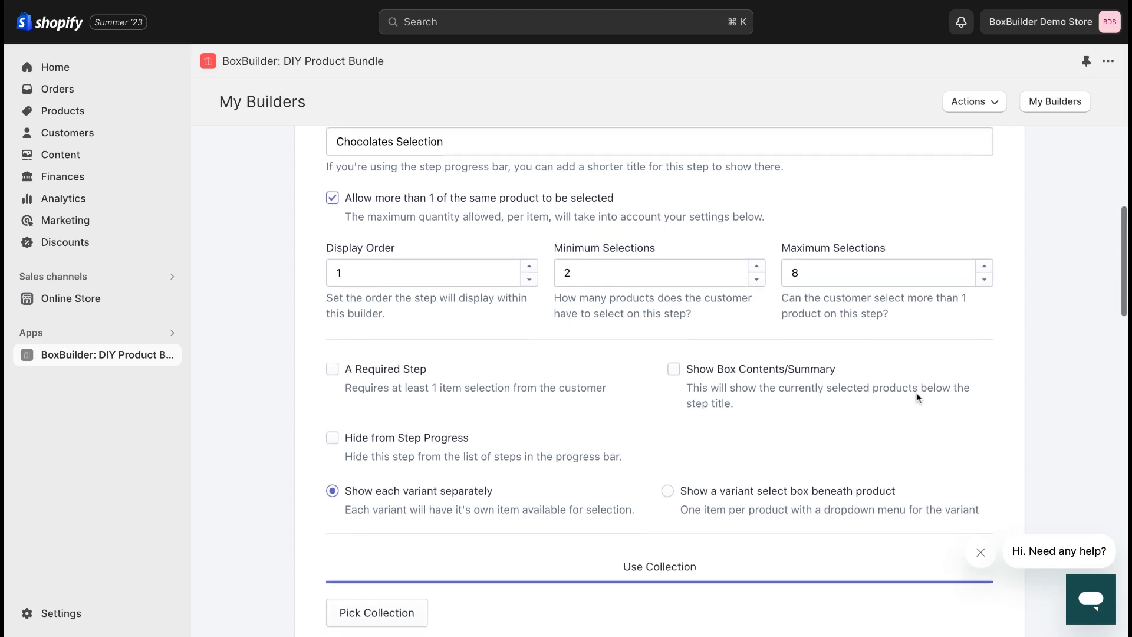
Make the chocolate step required, enable its box contents summary, and show each variant separately
scroll(918, 396, down, 2)
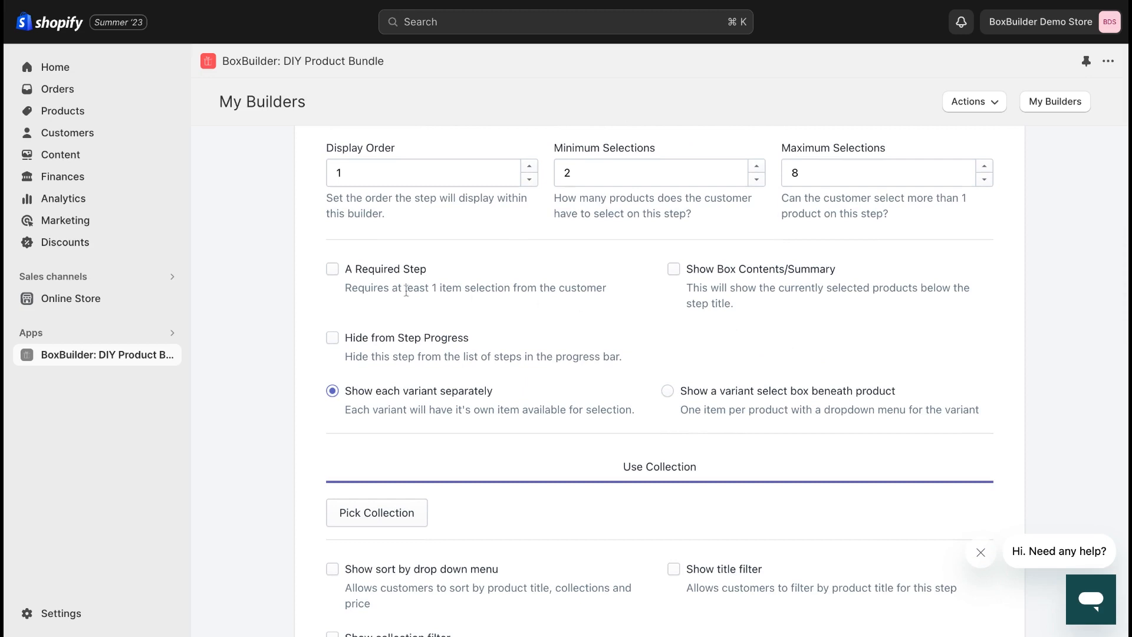
click(334, 270)
click(673, 268)
click(332, 391)
Assign the Chocolates collection as the product source for the chocolate step
scroll(431, 397, down, 3)
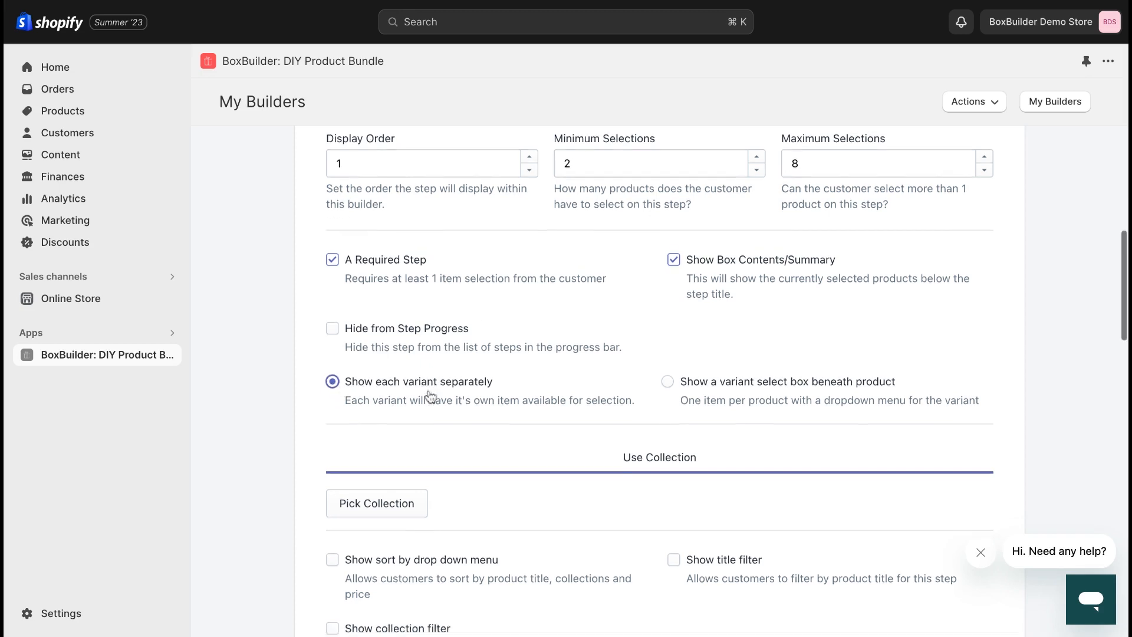
scroll(430, 396, down, 3)
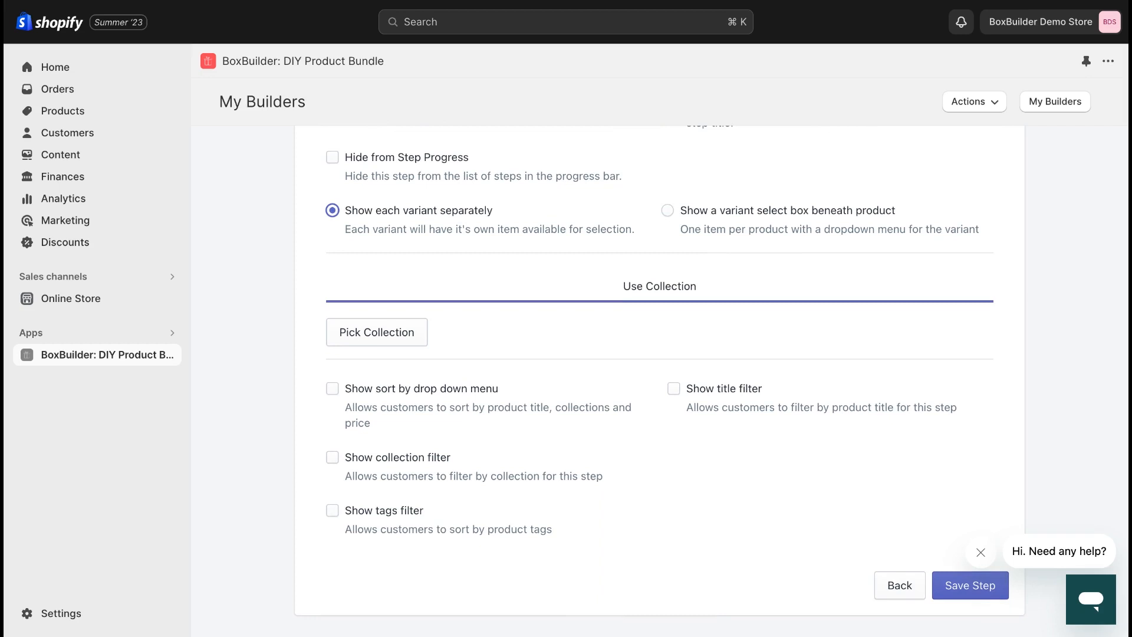
click(407, 343)
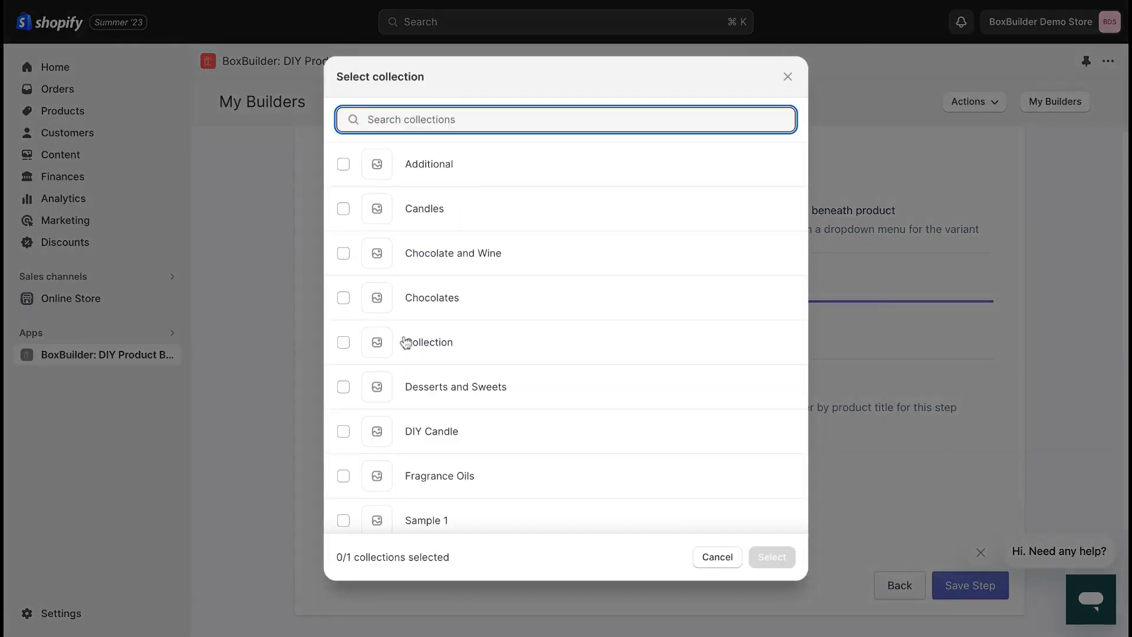
click(343, 298)
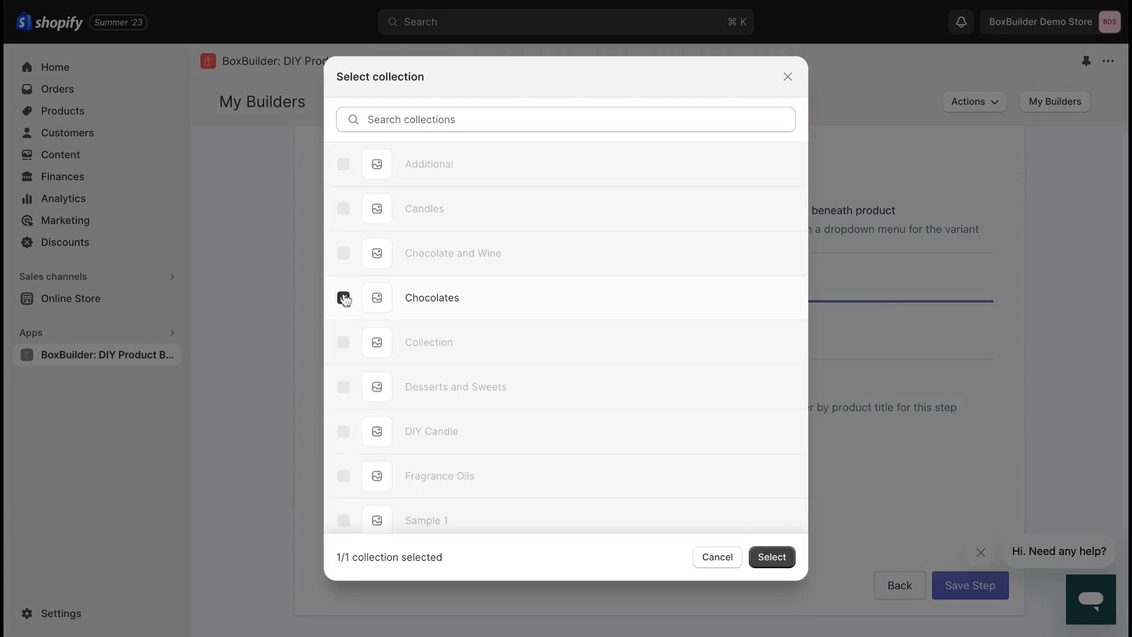
click(778, 557)
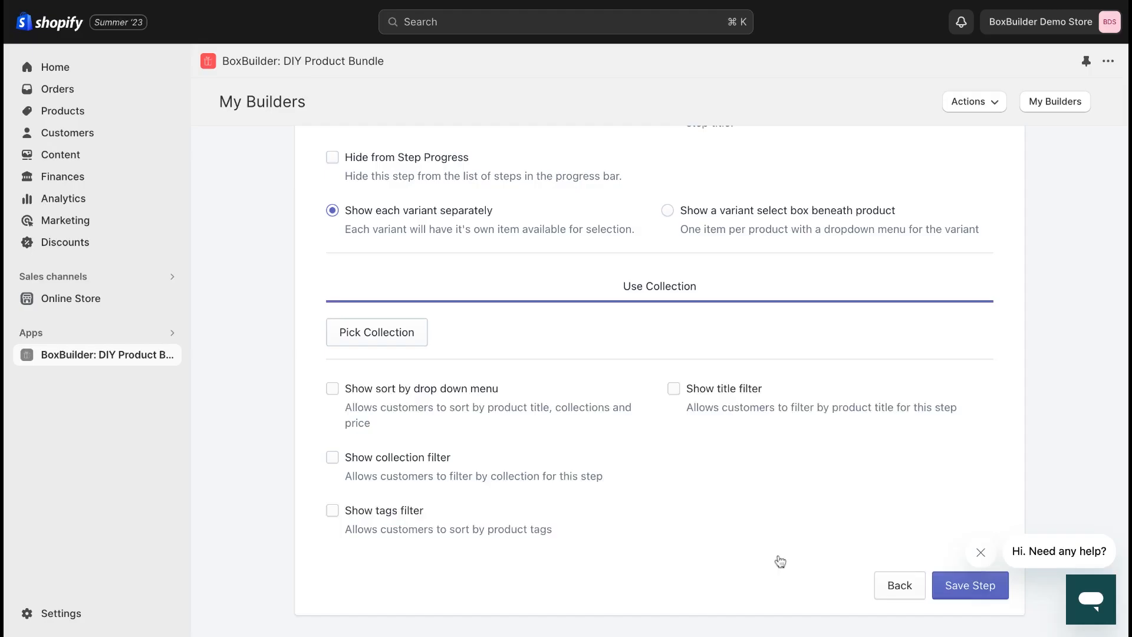
Enable the sort by drop down menu for the chocolate step and save the step
scroll(765, 426, down, 2)
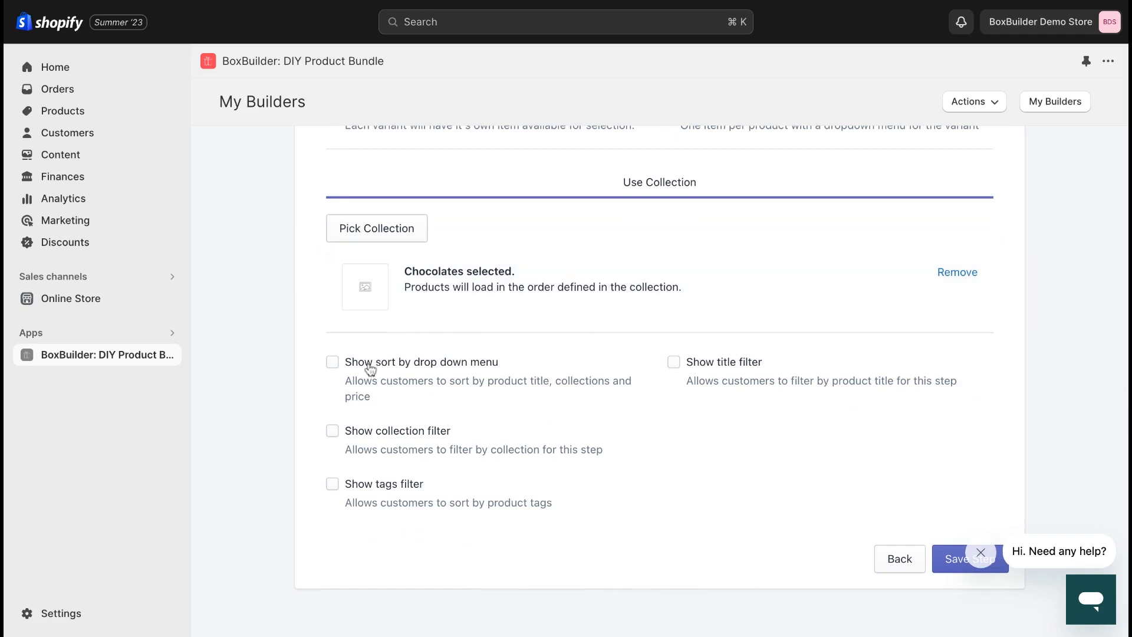
click(334, 364)
click(941, 557)
scroll(625, 471, down, 1)
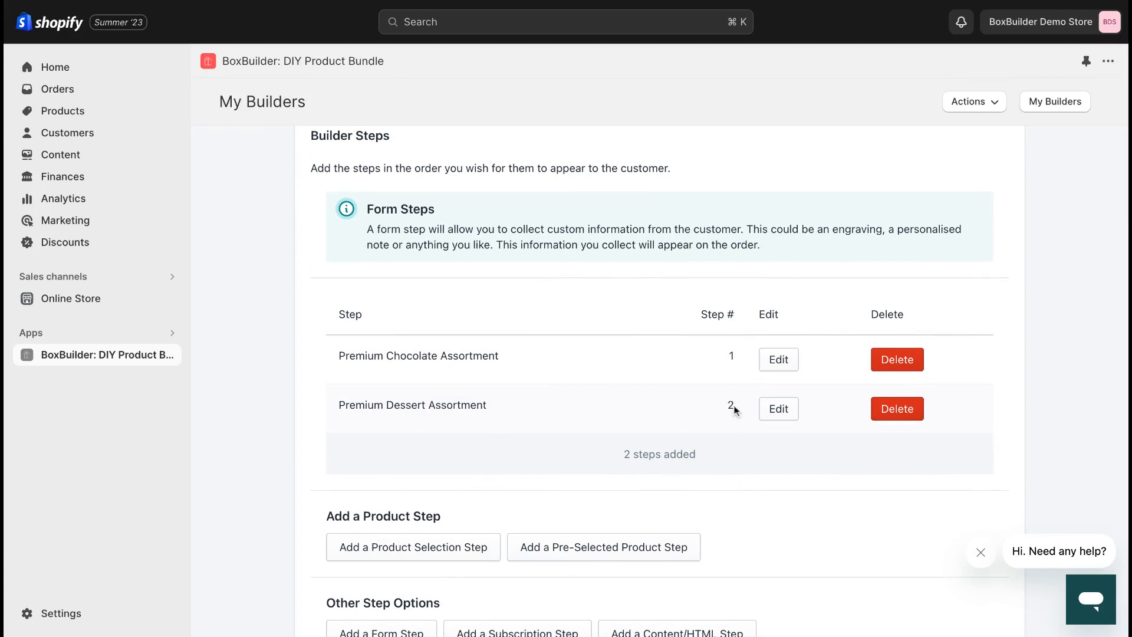
Edit the Premium Dessert Assortment step so that it is not a required step, and save it
click(786, 411)
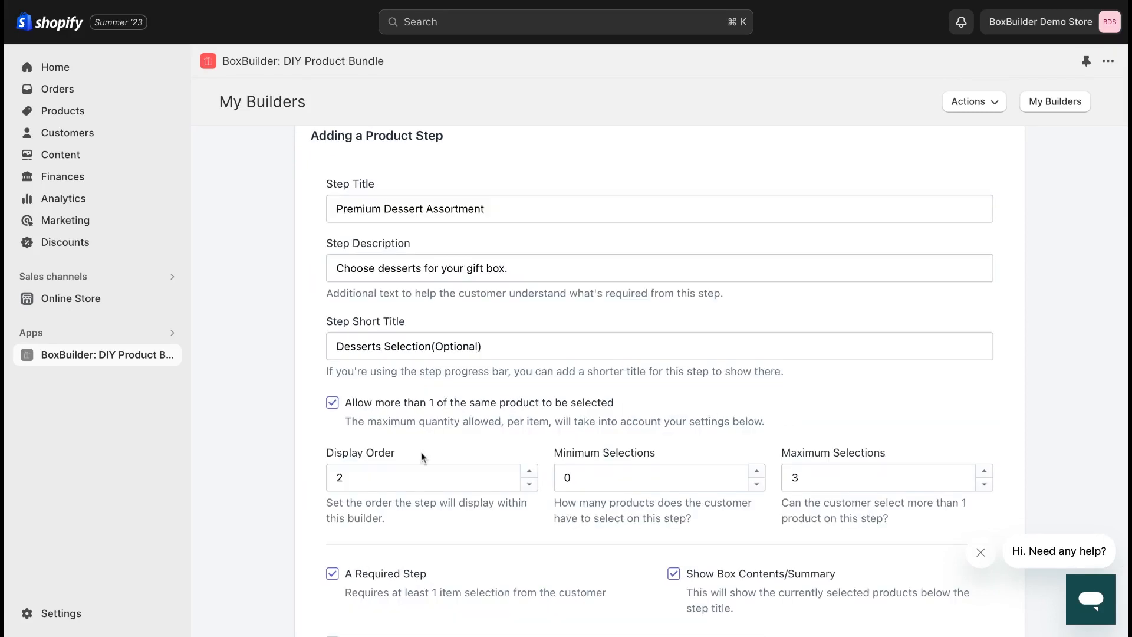
scroll(421, 456, down, 1)
scroll(421, 452, down, 2)
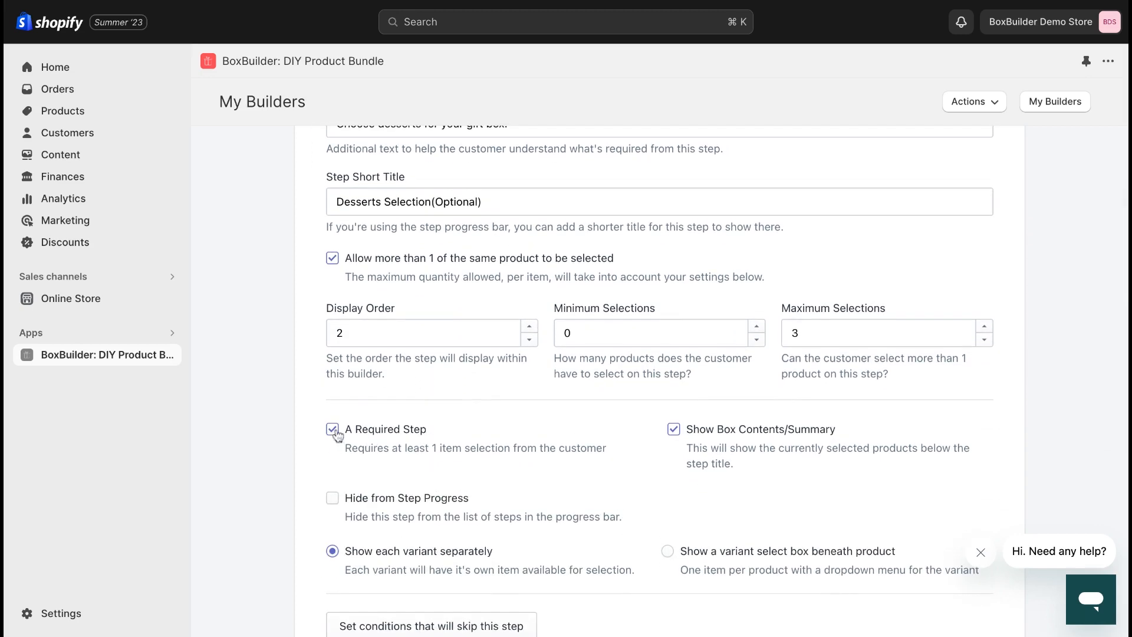
click(333, 429)
scroll(769, 470, down, 10)
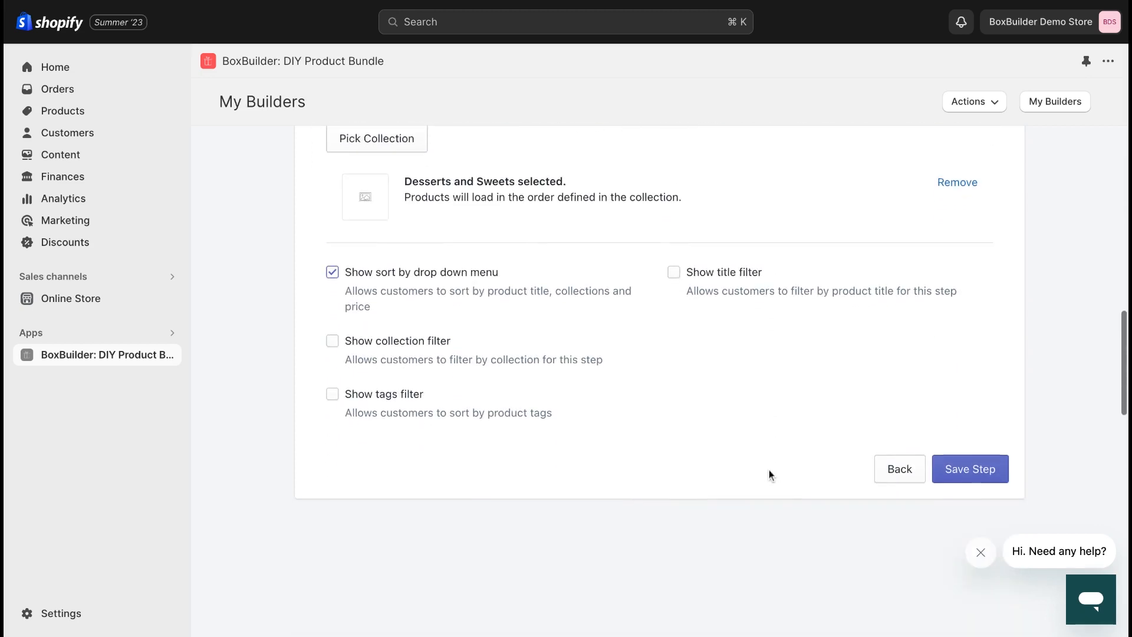
click(972, 480)
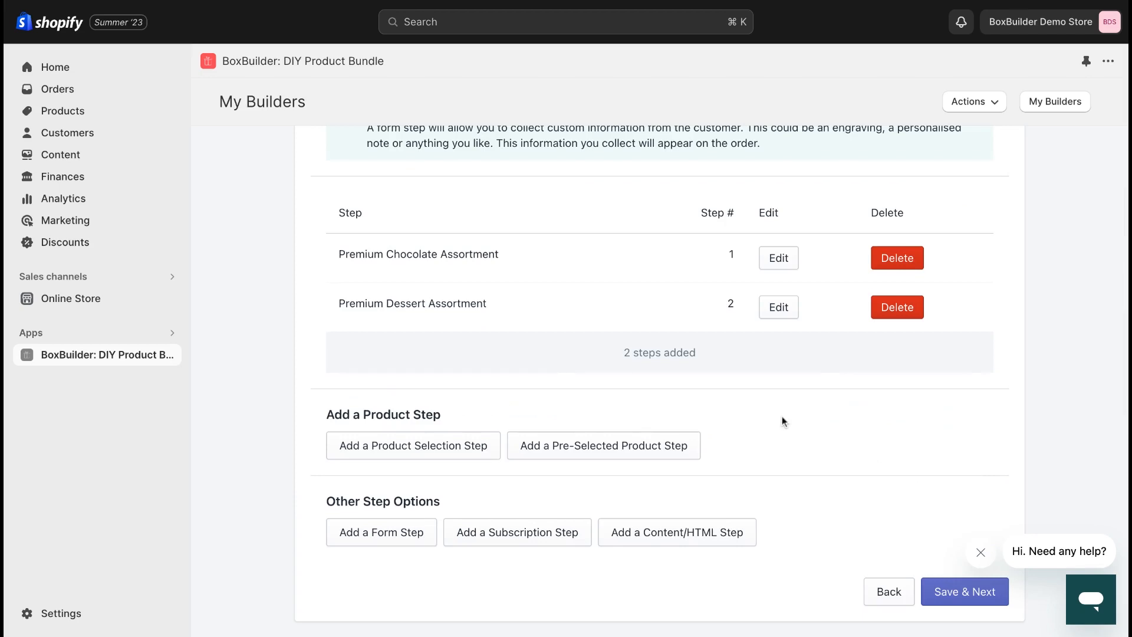
Add a form step to the builder with the title "Send a message!"
scroll(782, 416, up, 1)
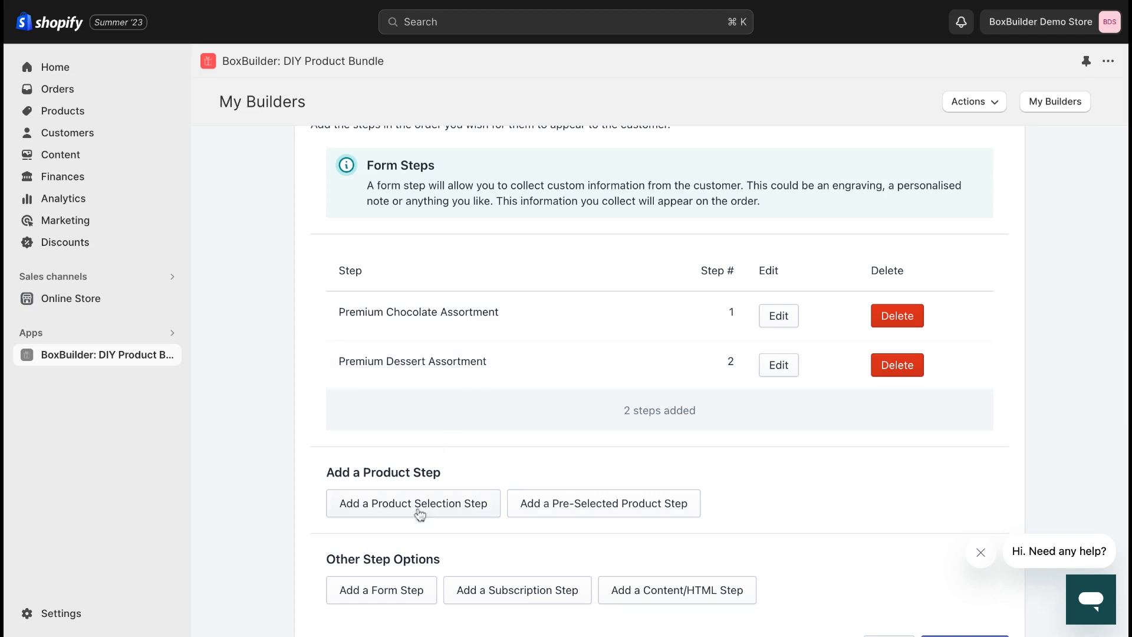
click(418, 589)
scroll(457, 318, up, 4)
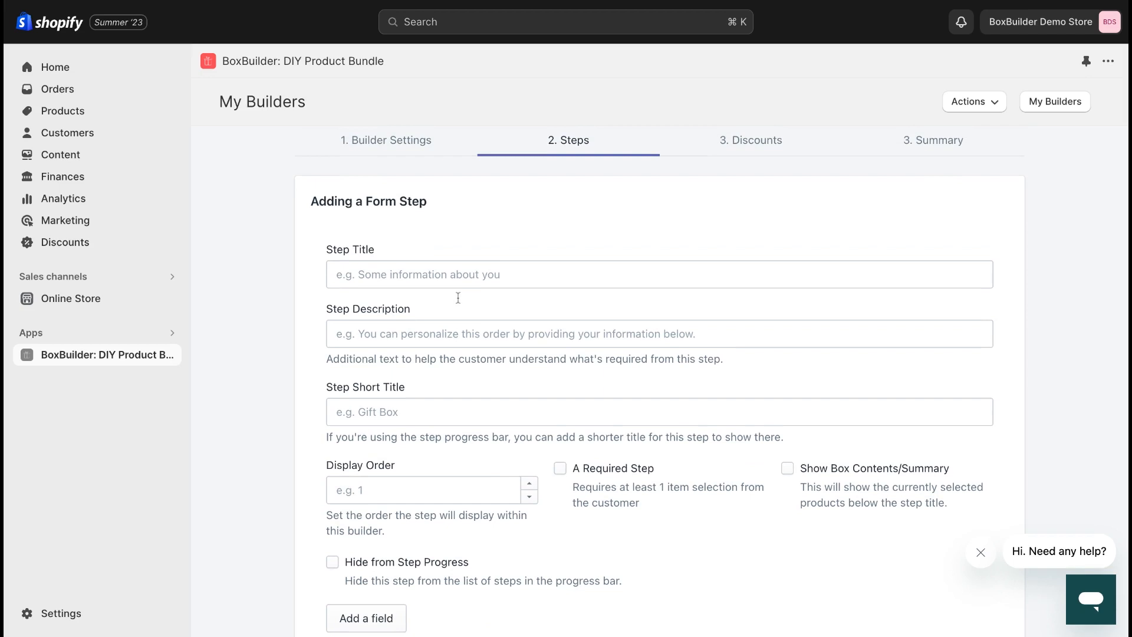
click(414, 274)
text(Send a message!)
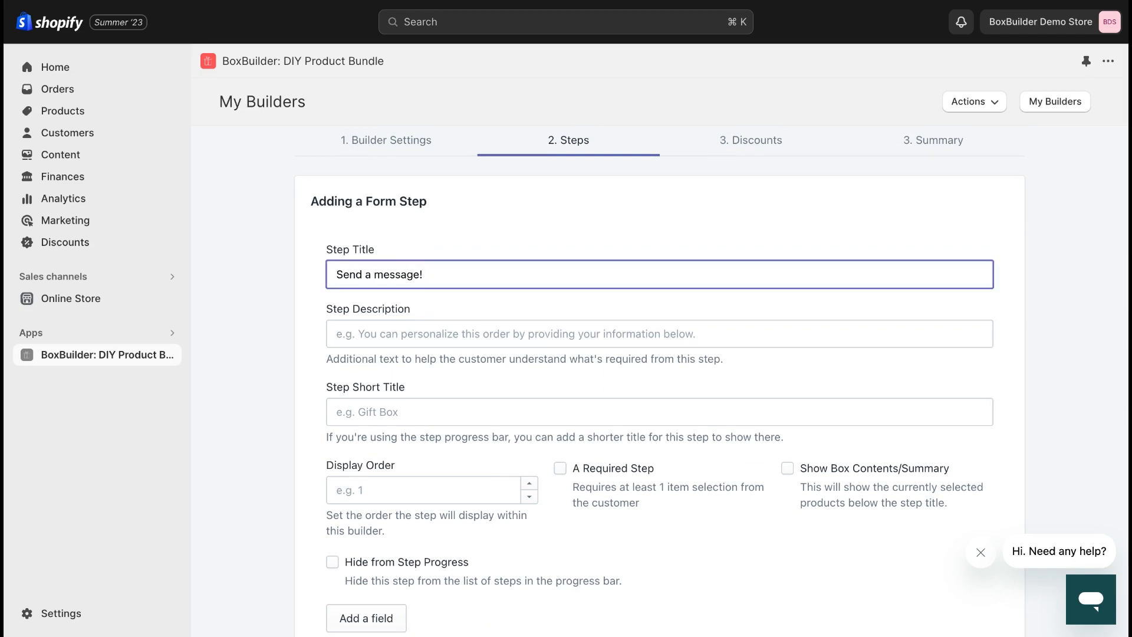
Set the form step's description to "Provide additional details, and we will include the message in your gift box!" and its short title to "Message"
key(Tab)
click(483, 339)
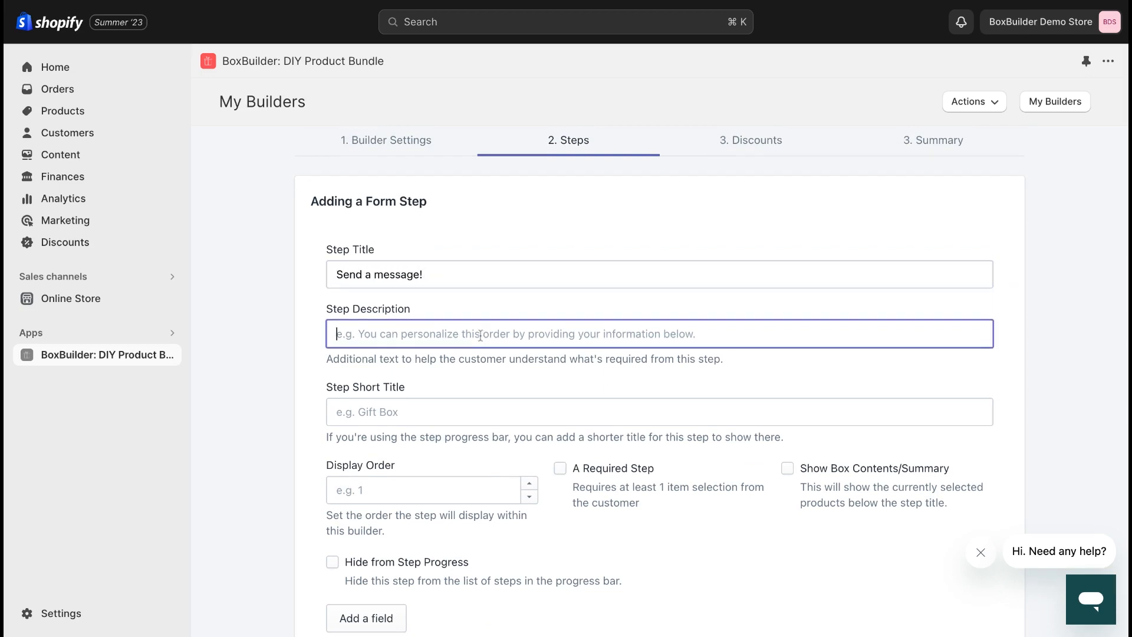
text(Provide additional details, and we will include the message in your gift box!)
scroll(483, 340, down, 1)
click(433, 352)
text(Message)
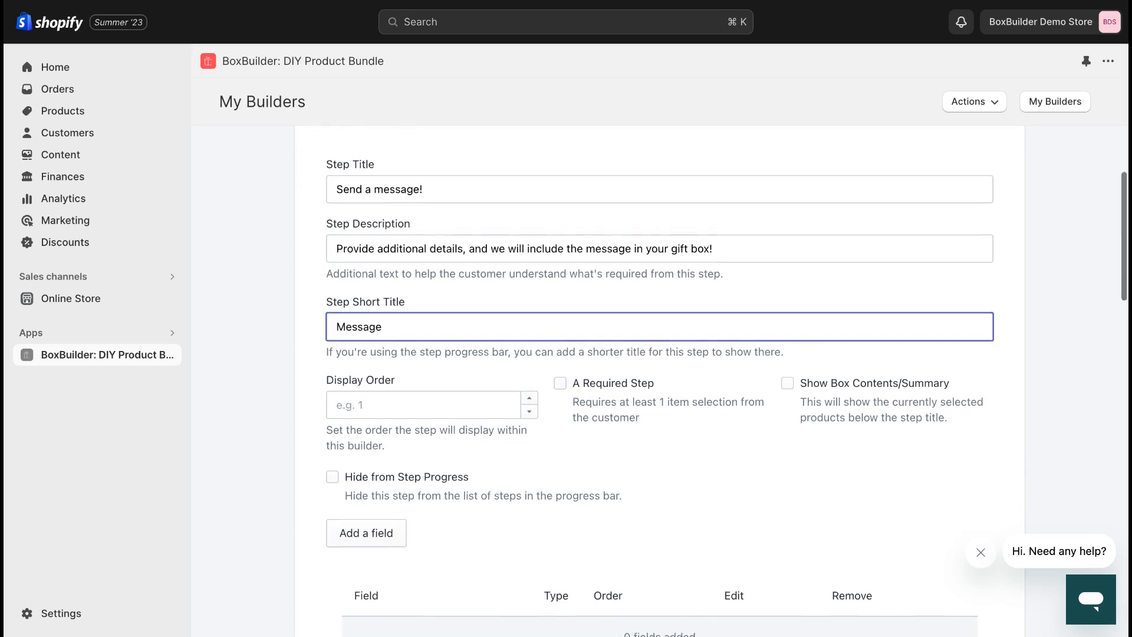
Set the form step's display order to 3 and enable its box contents summary
scroll(434, 352, down, 2)
click(441, 305)
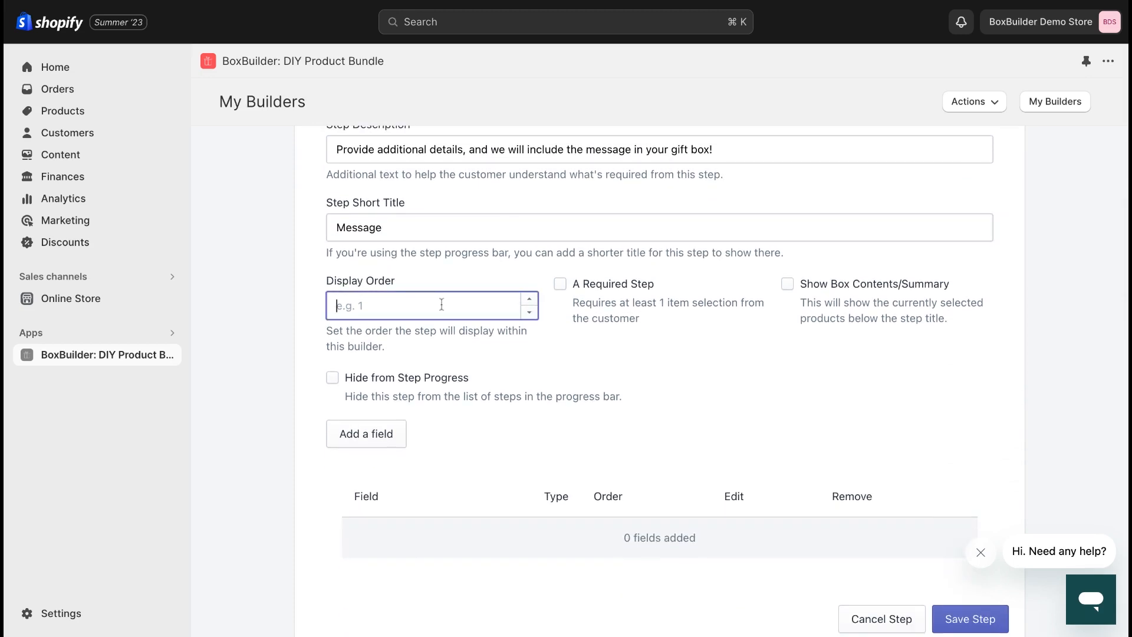
text(3)
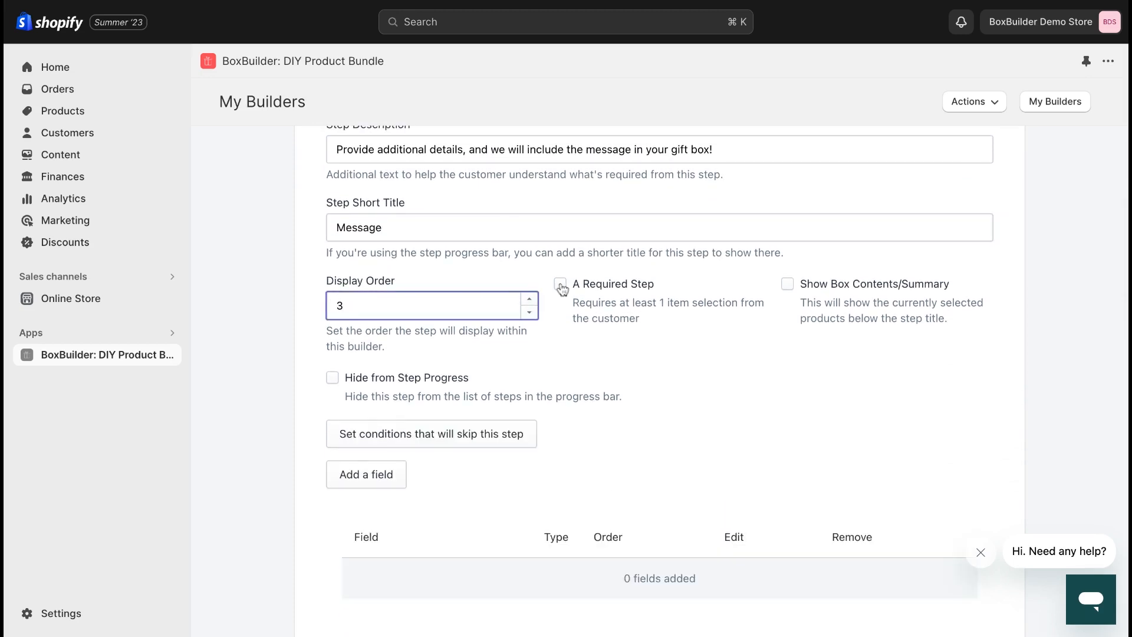
click(787, 283)
scroll(547, 374, down, 3)
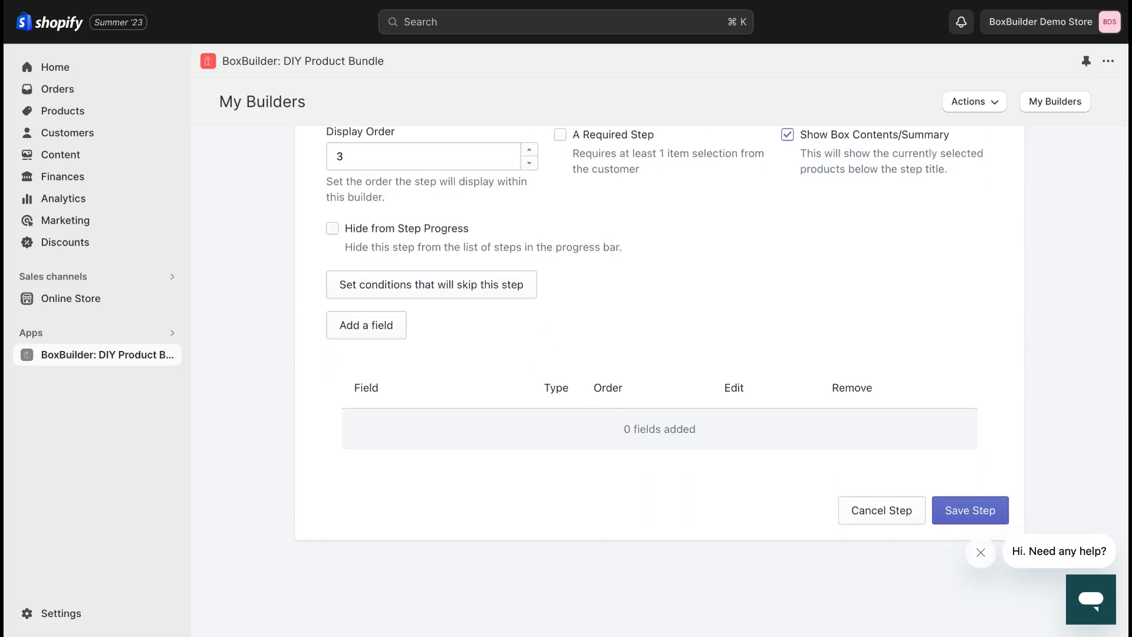
Start a new Text Entry field for the form step titled "Sender", leaving the minimum and maximum lengths blank
click(366, 325)
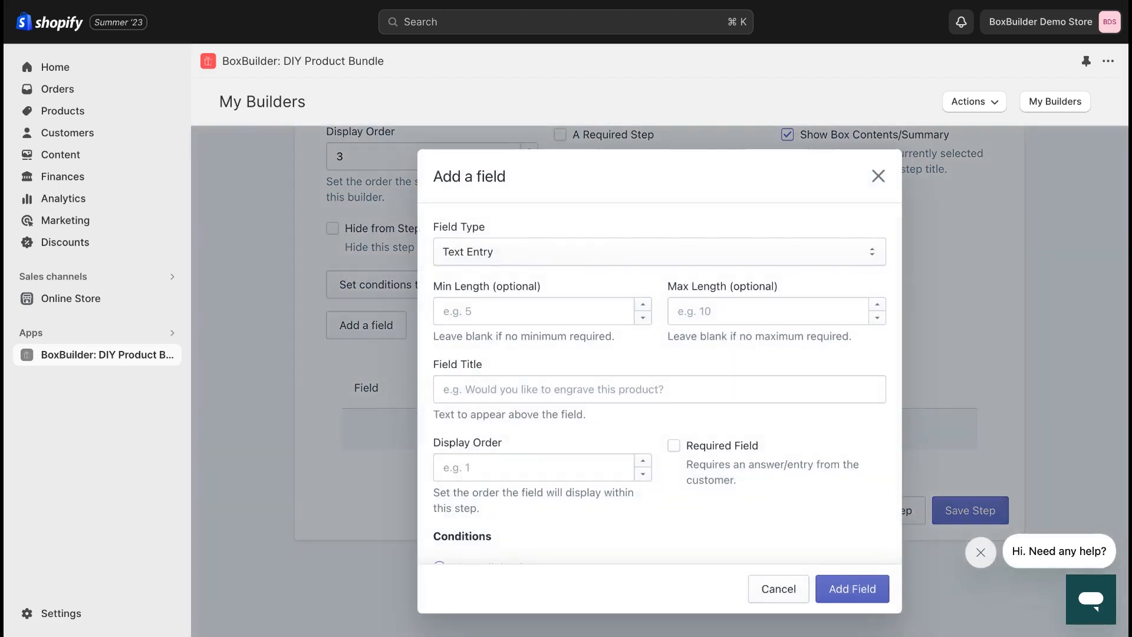
click(517, 251)
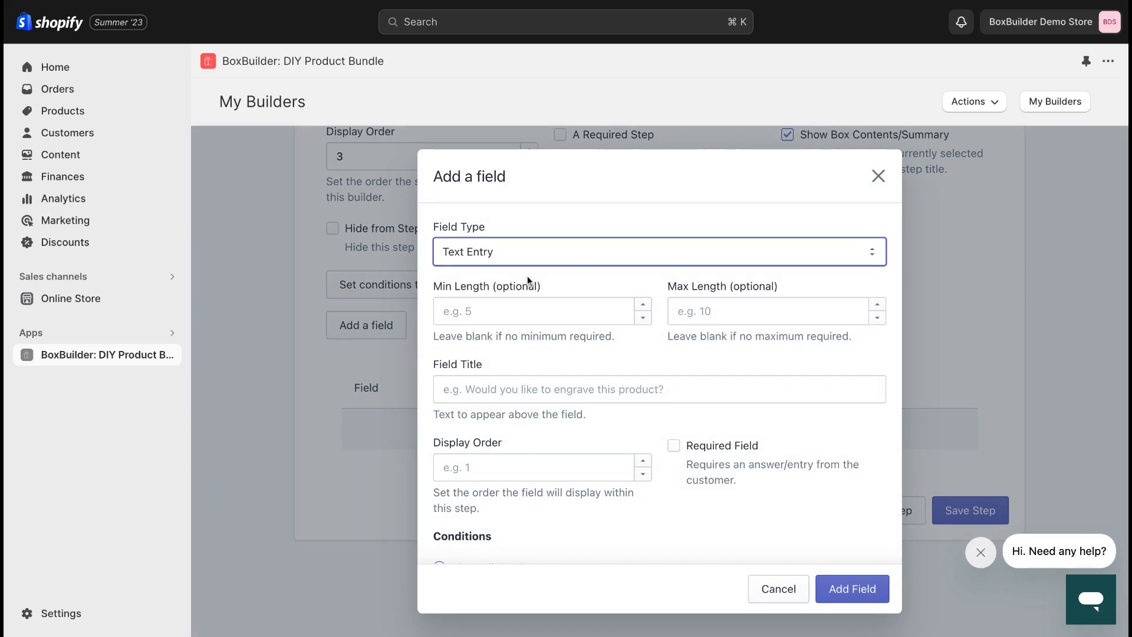
scroll(527, 275, down, 1)
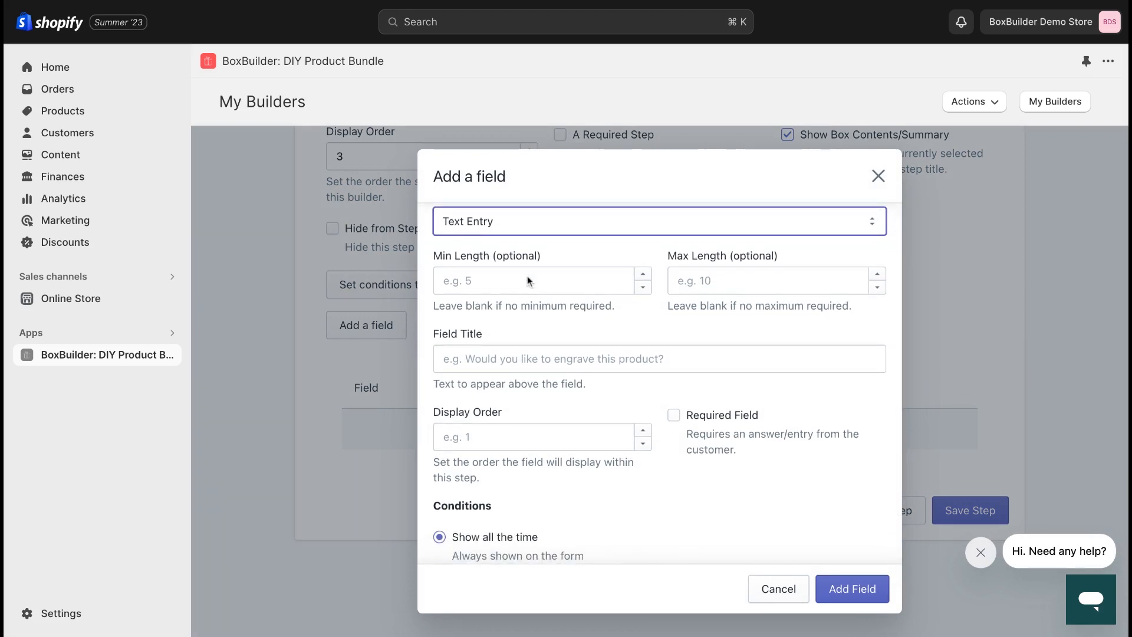
click(527, 275)
click(702, 275)
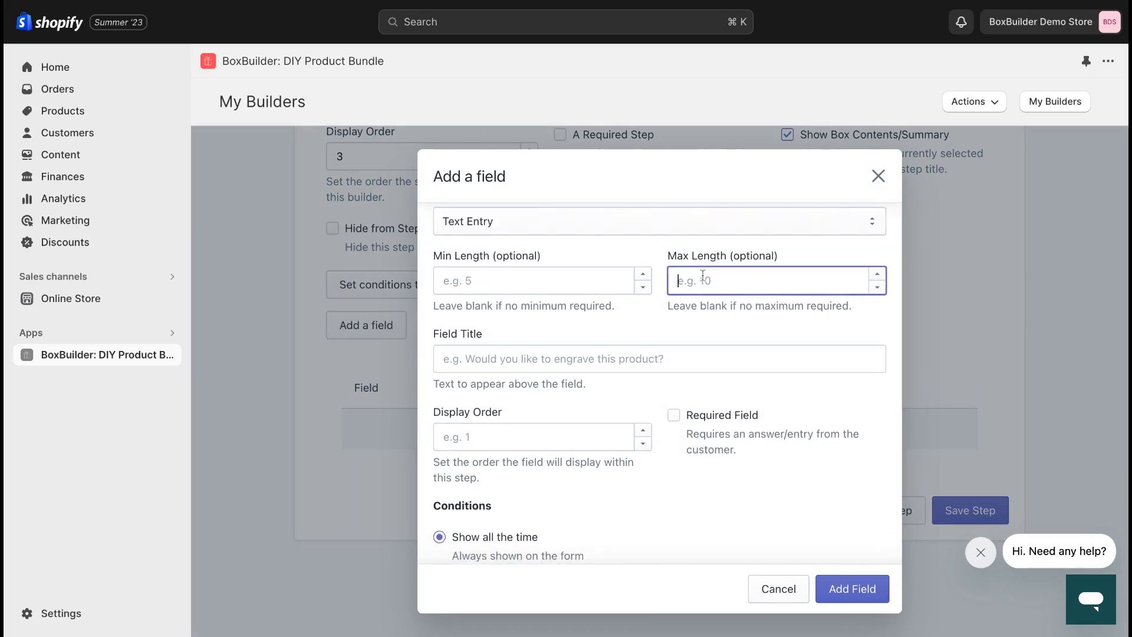
click(555, 358)
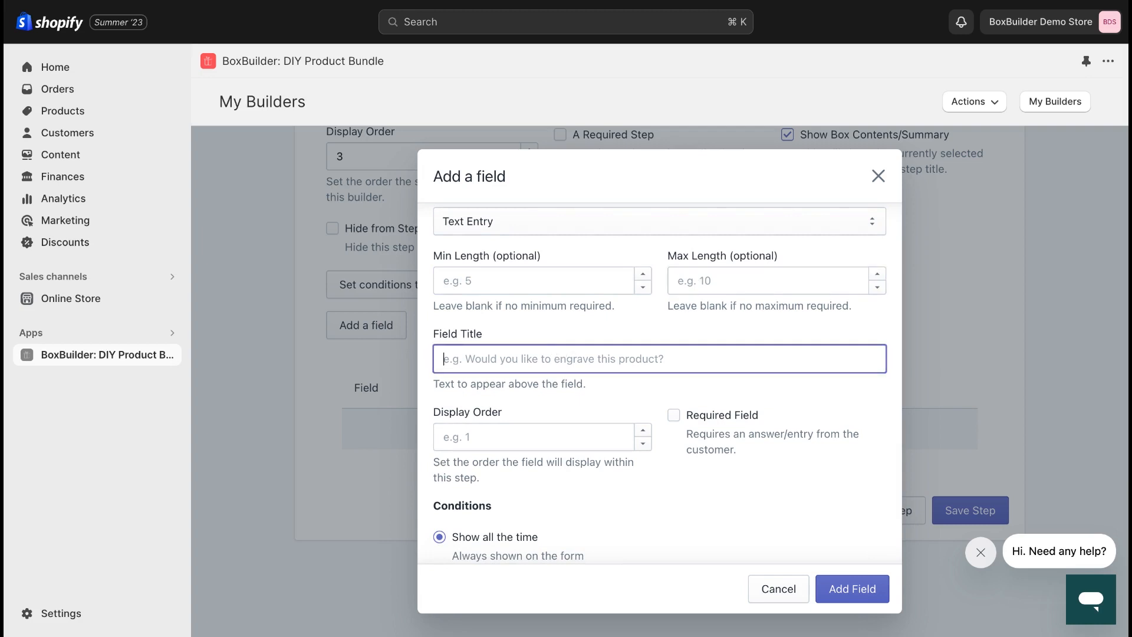
text(Sender)
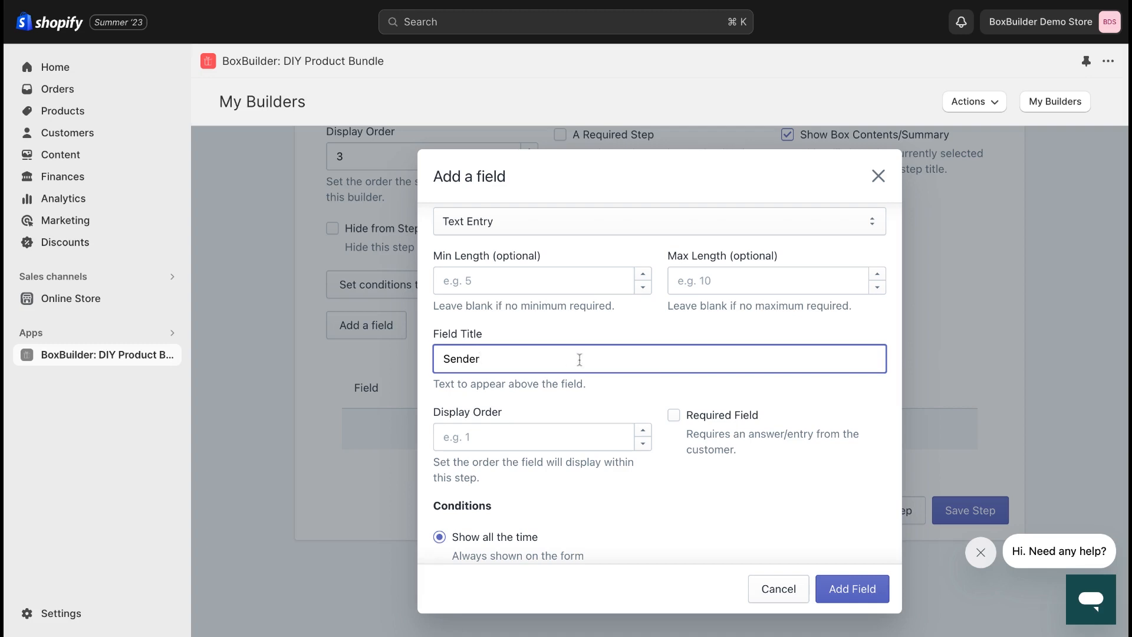
Set the Sender field's display order to 1 and add the field to the form step
scroll(584, 359, down, 2)
scroll(584, 359, down, 2)
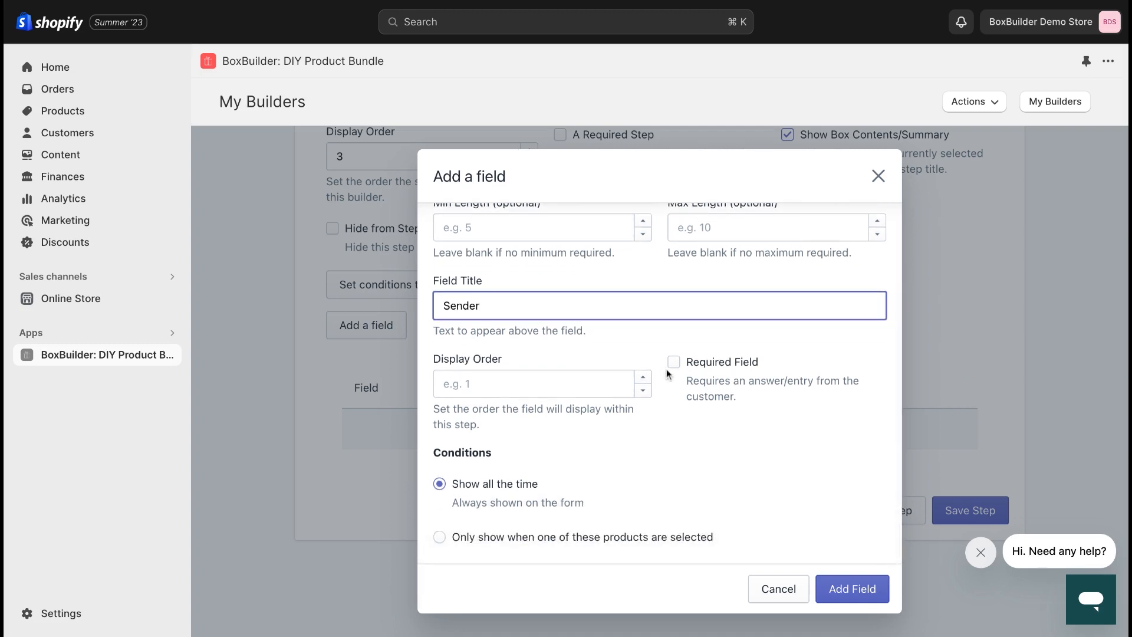
click(557, 384)
text(1)
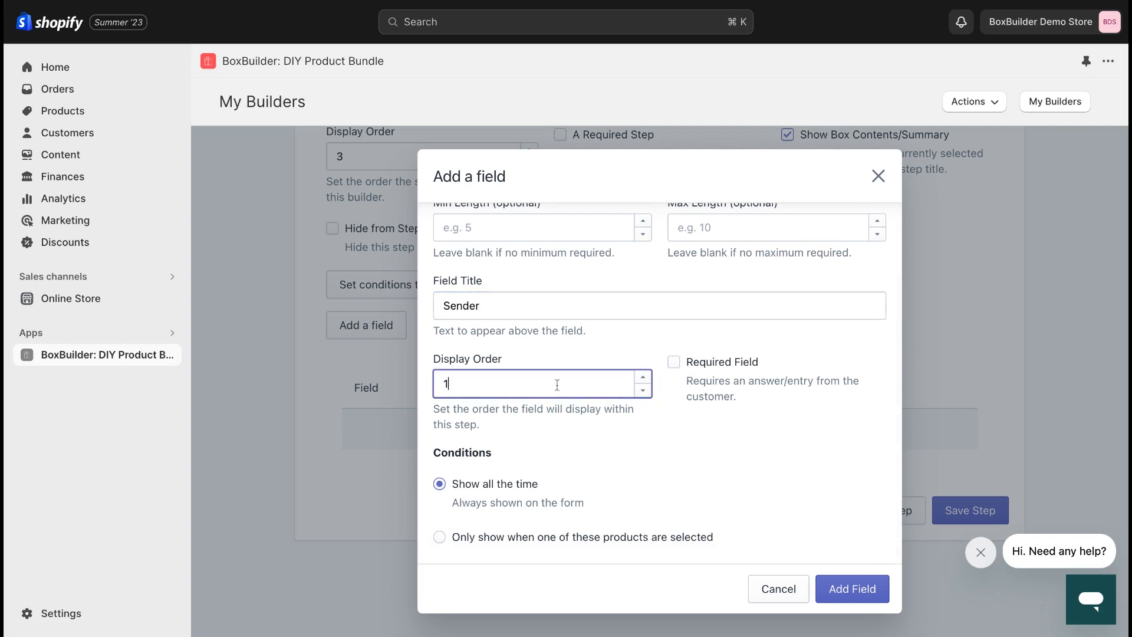
click(600, 355)
scroll(600, 355, down, 1)
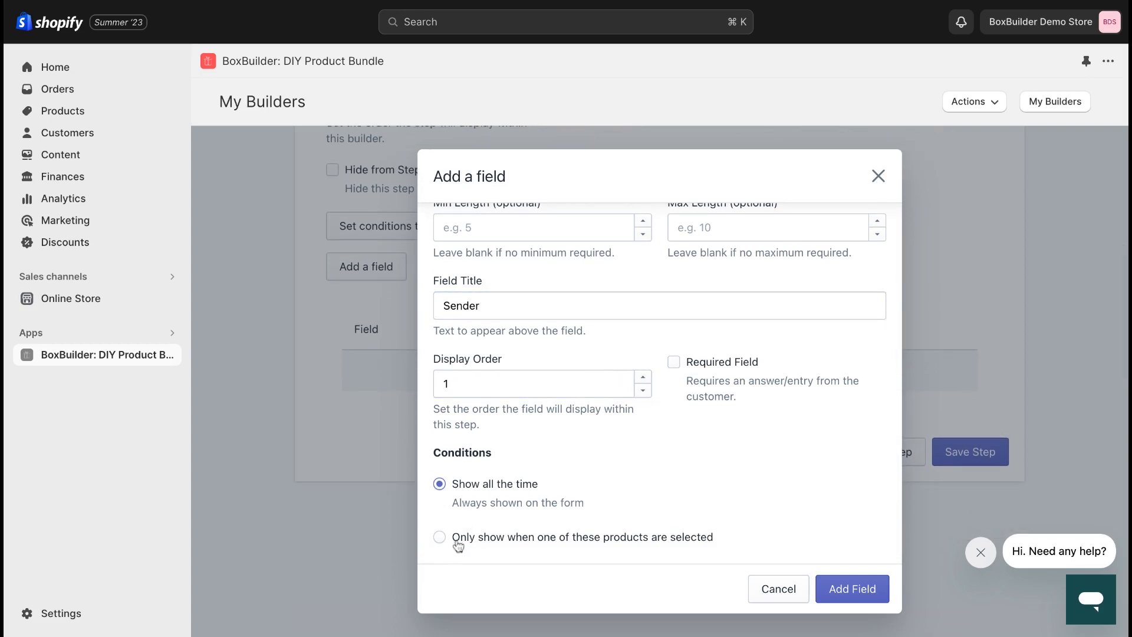
click(849, 590)
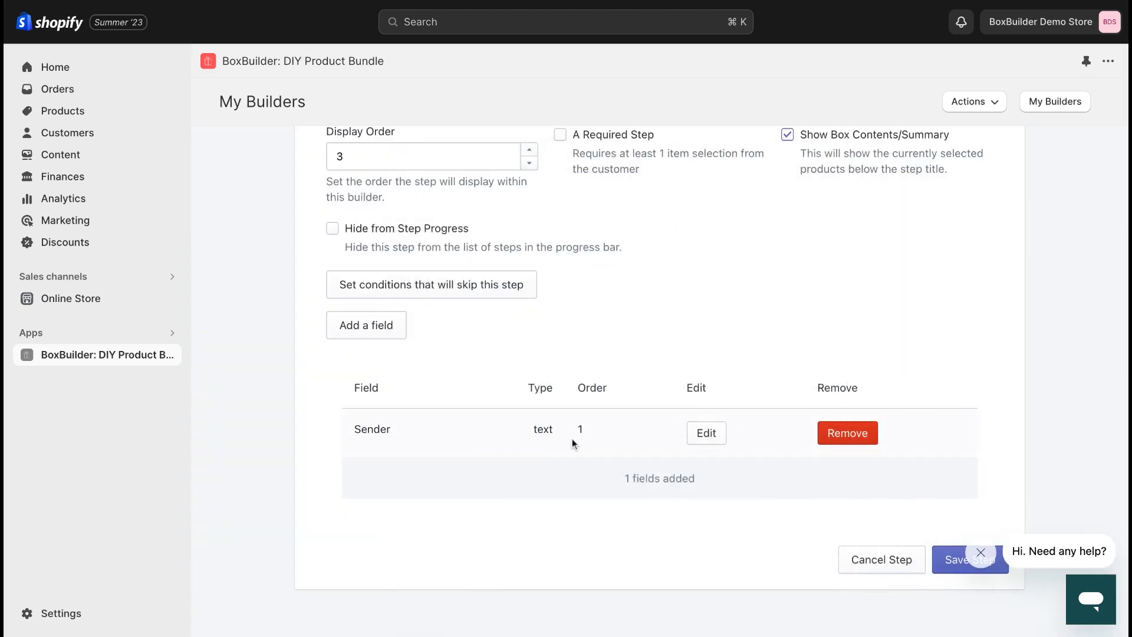
Start a new Text Entry (multi-line) field for the form step titled "Message"
scroll(572, 443, down, 1)
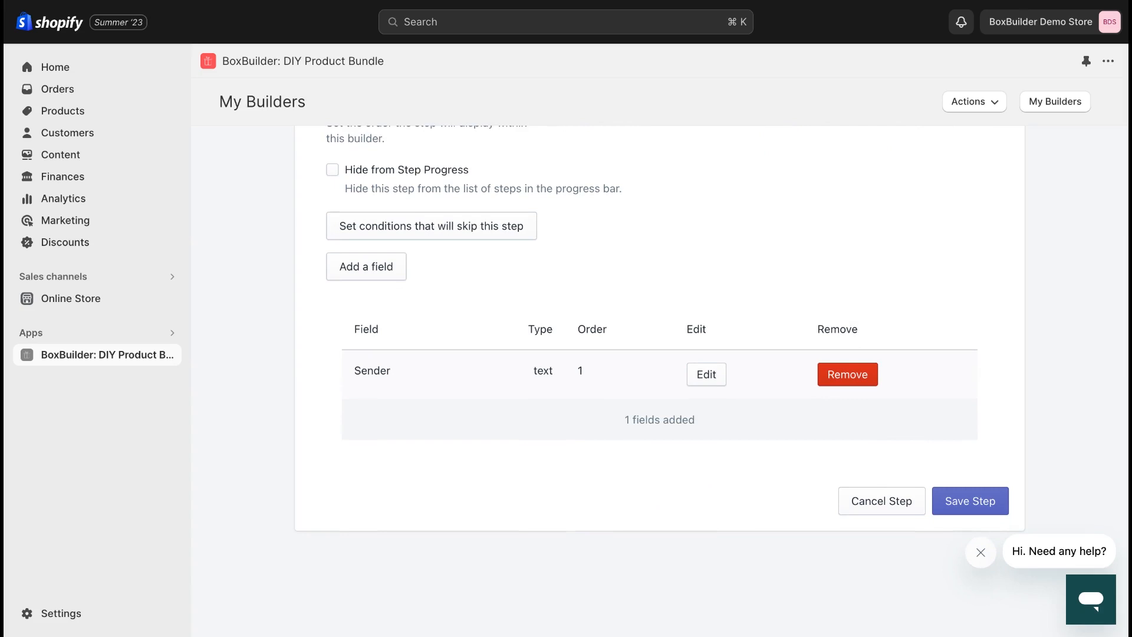
scroll(649, 336, up, 1)
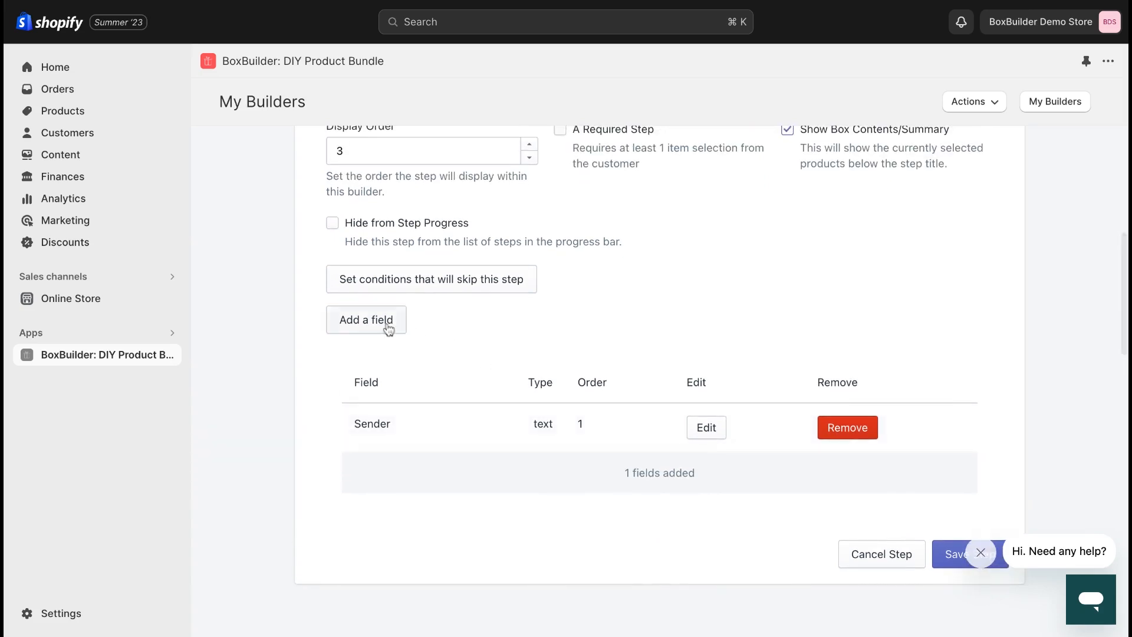
click(387, 320)
click(487, 257)
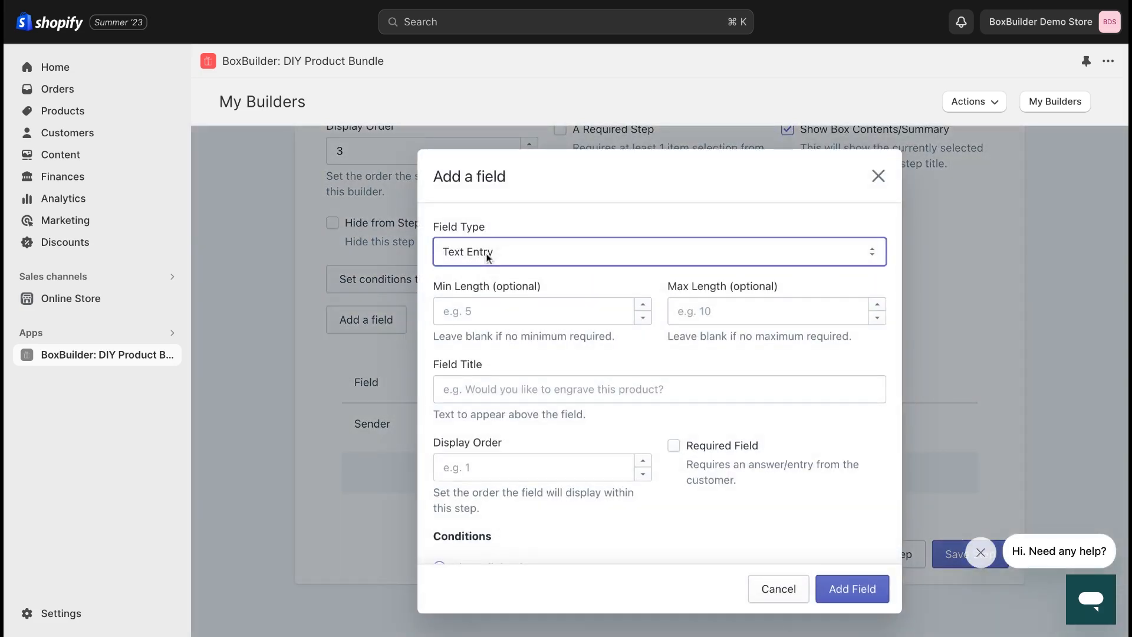
click(487, 257)
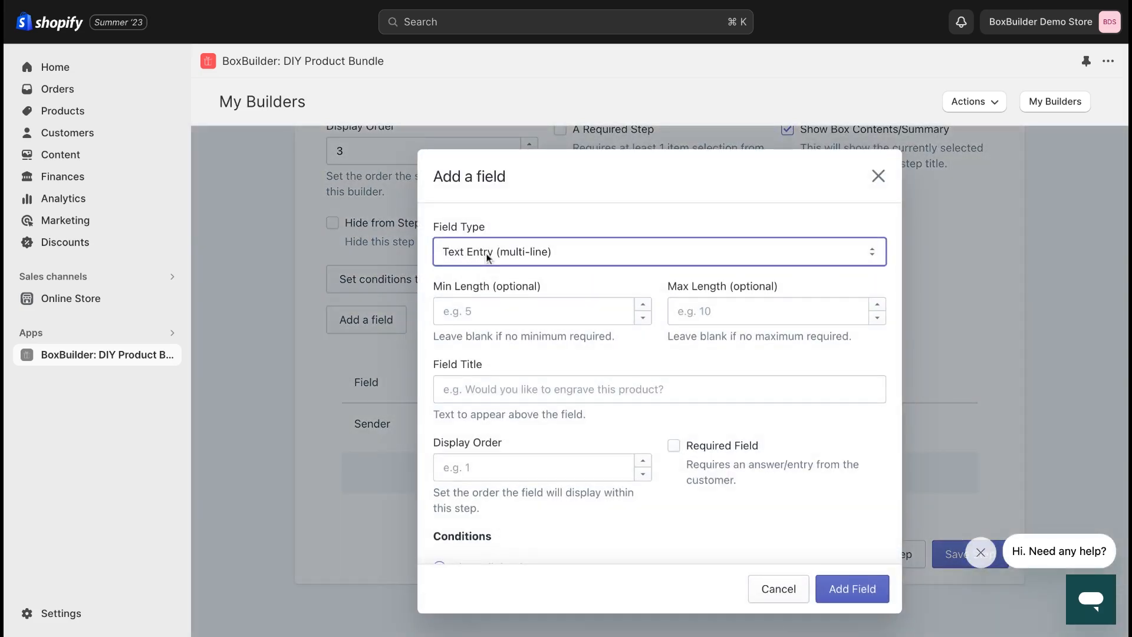
click(503, 385)
text(Message)
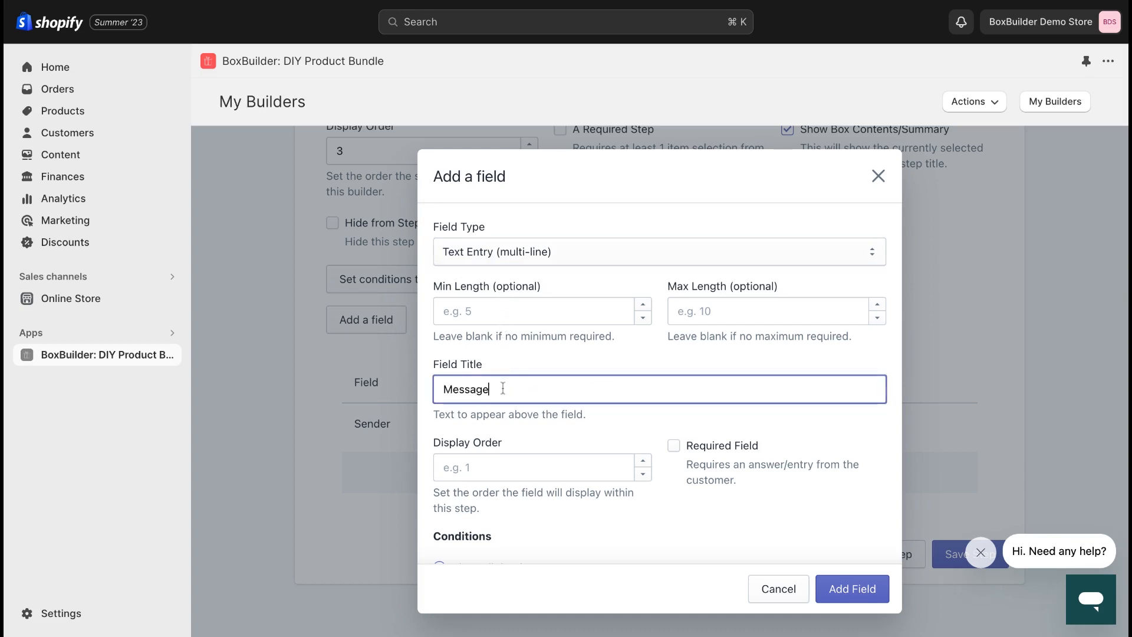
Set the Message field's display order to 2 and add the field to the form step
scroll(573, 425, down, 1)
click(550, 411)
text(2)
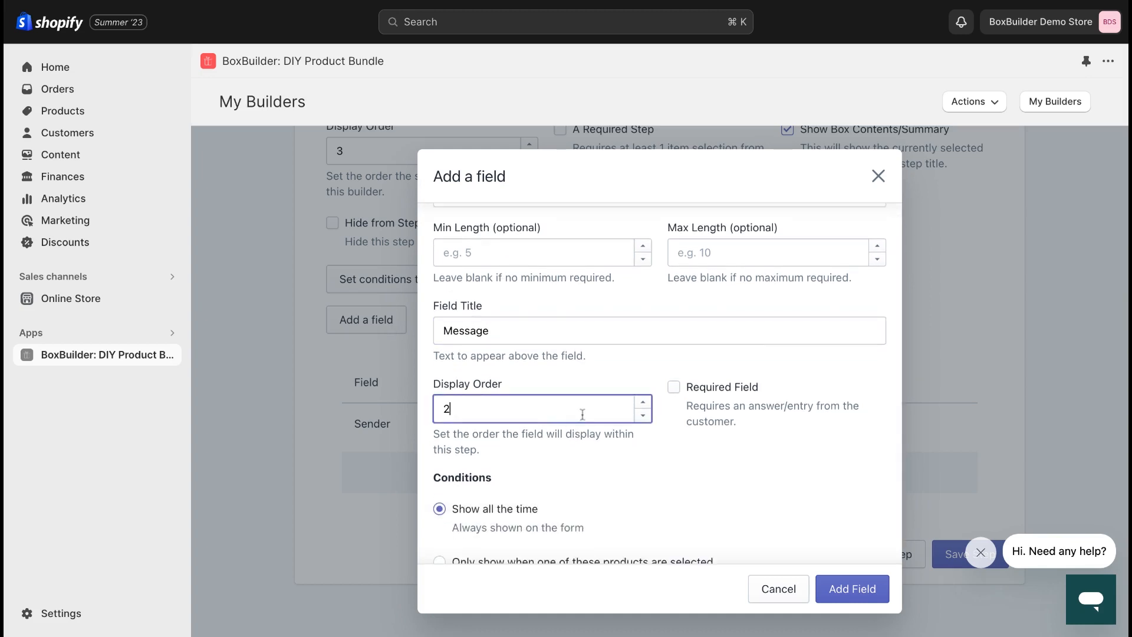
scroll(635, 463, down, 1)
click(853, 589)
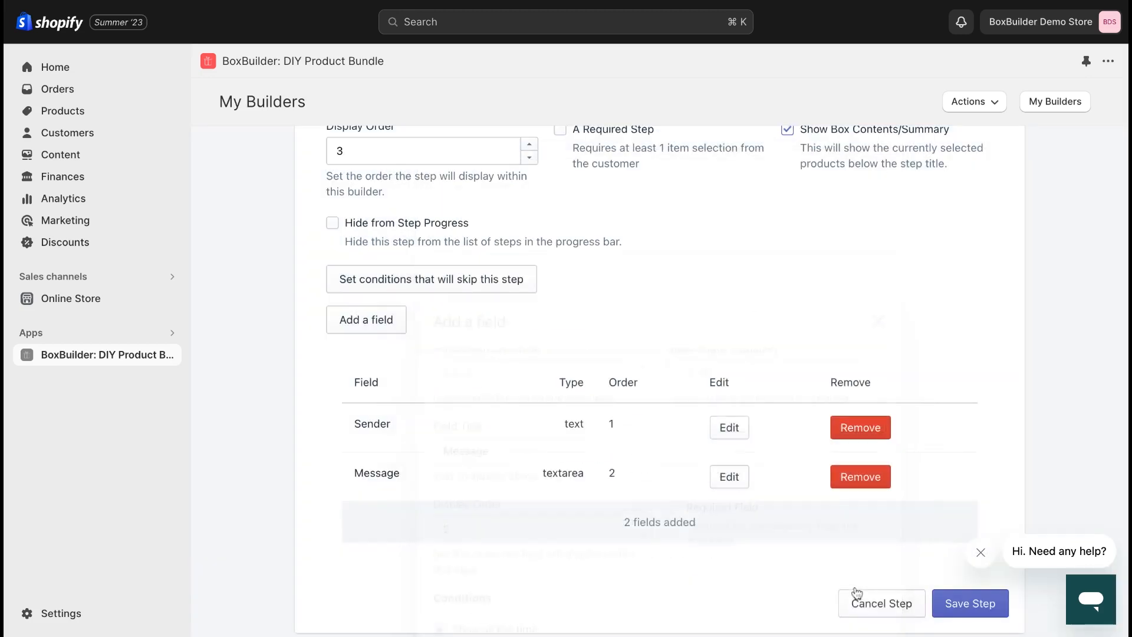
Save the gift message form step and save the builder's steps to continue to the discounts
scroll(760, 498, down, 1)
scroll(760, 496, down, 1)
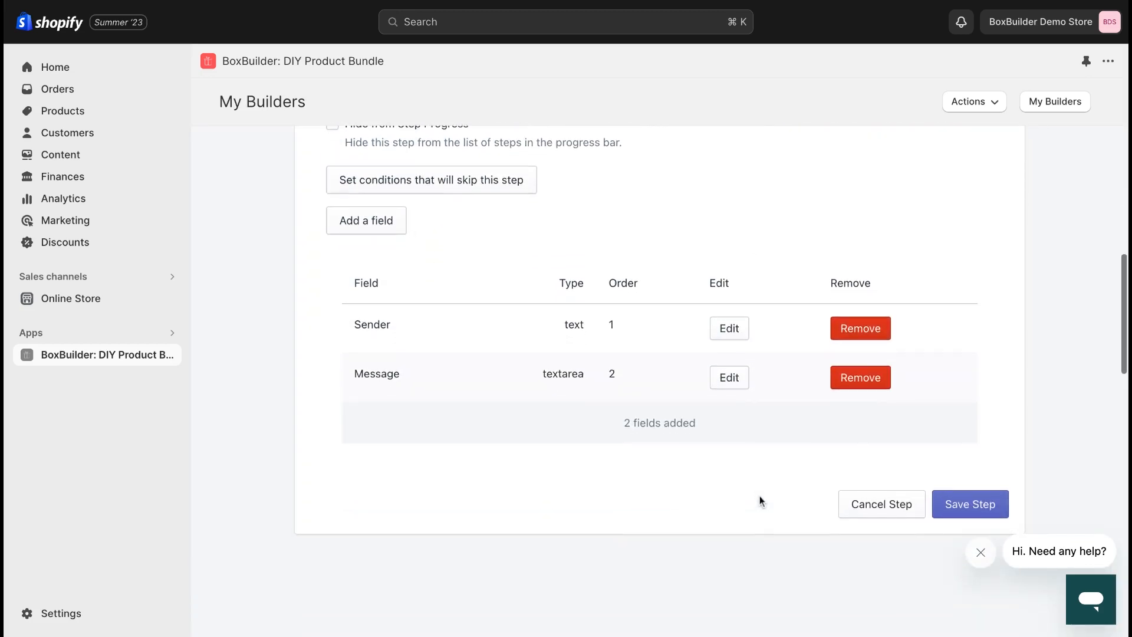
click(967, 507)
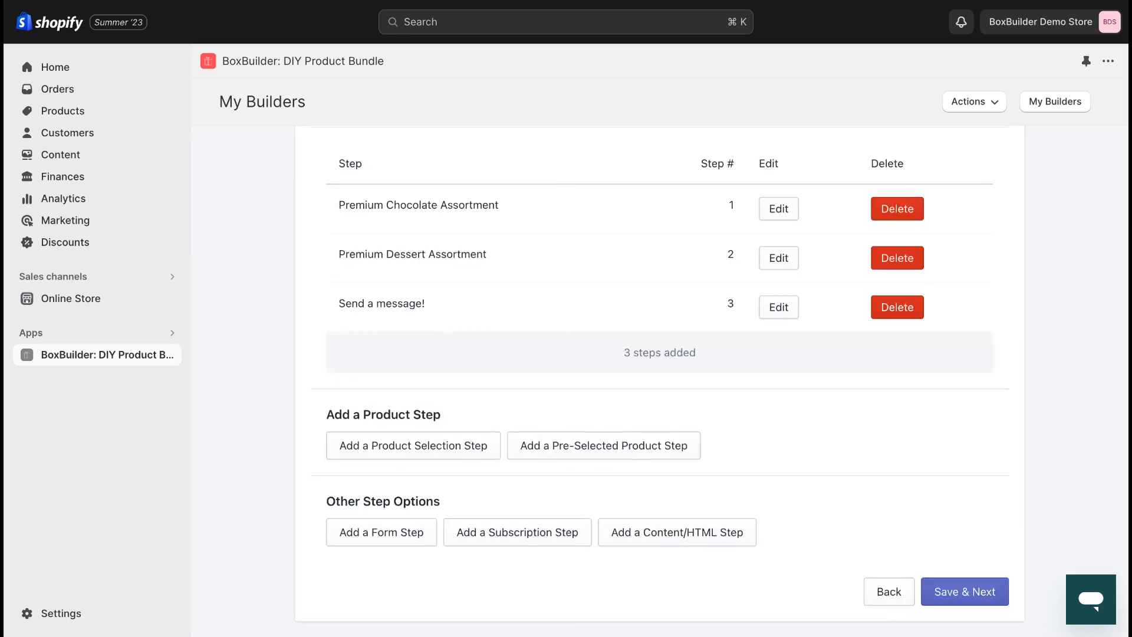
click(965, 591)
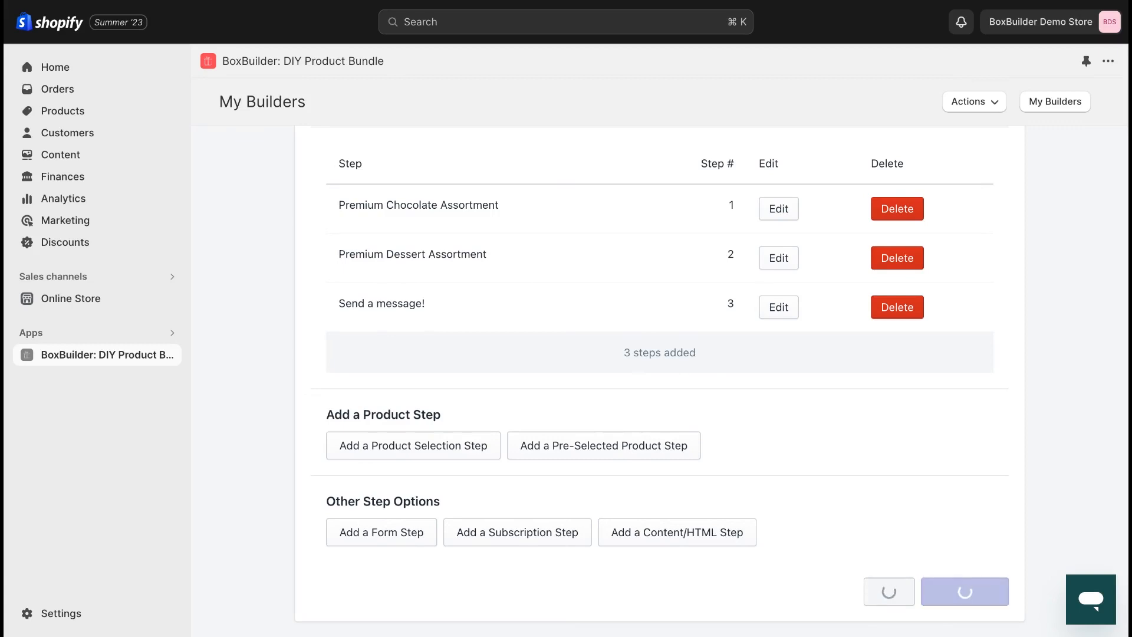
Start a new automatic builder discount titled "Bundle Discount"
click(417, 555)
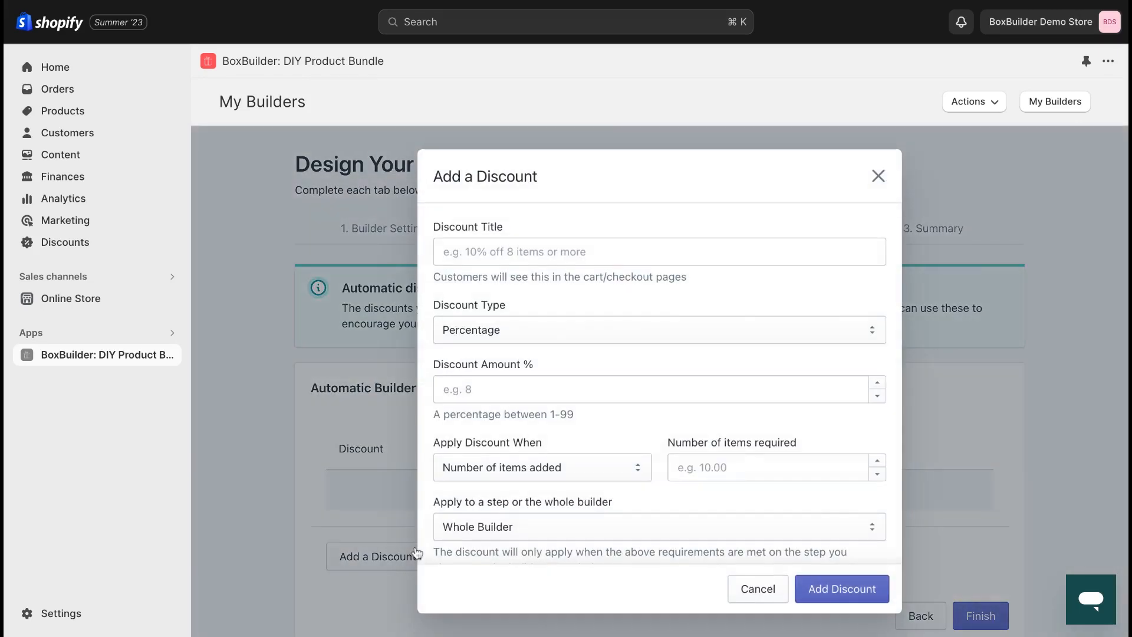
click(509, 250)
text(B)
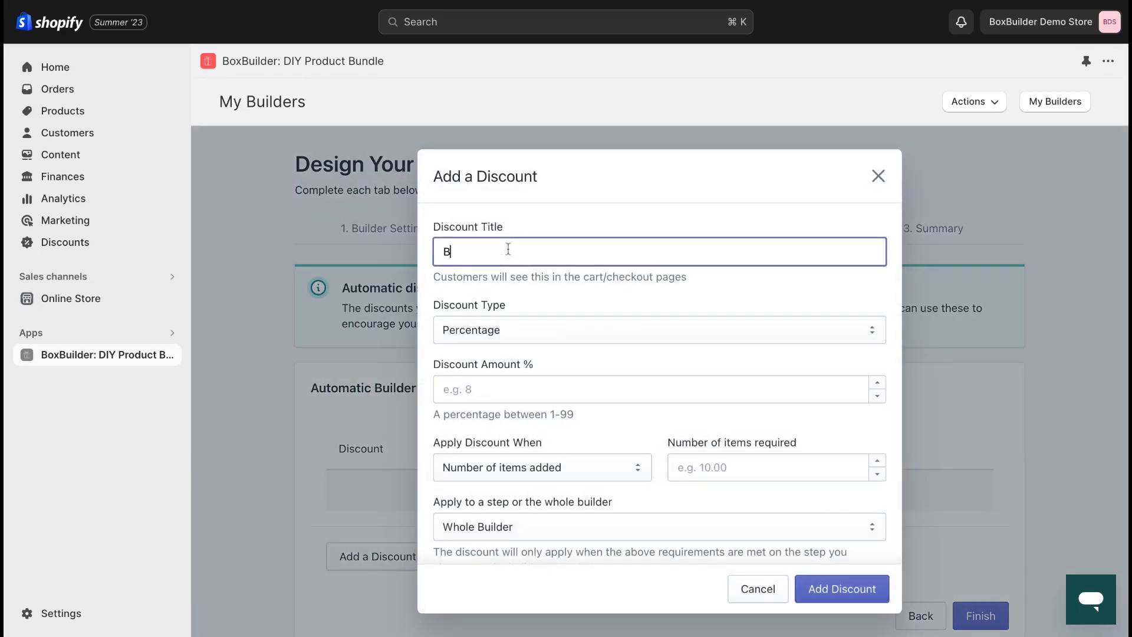
text(undle Discount)
Keep the discount type as Percentage and set the discount amount to 10%
scroll(537, 274, down, 1)
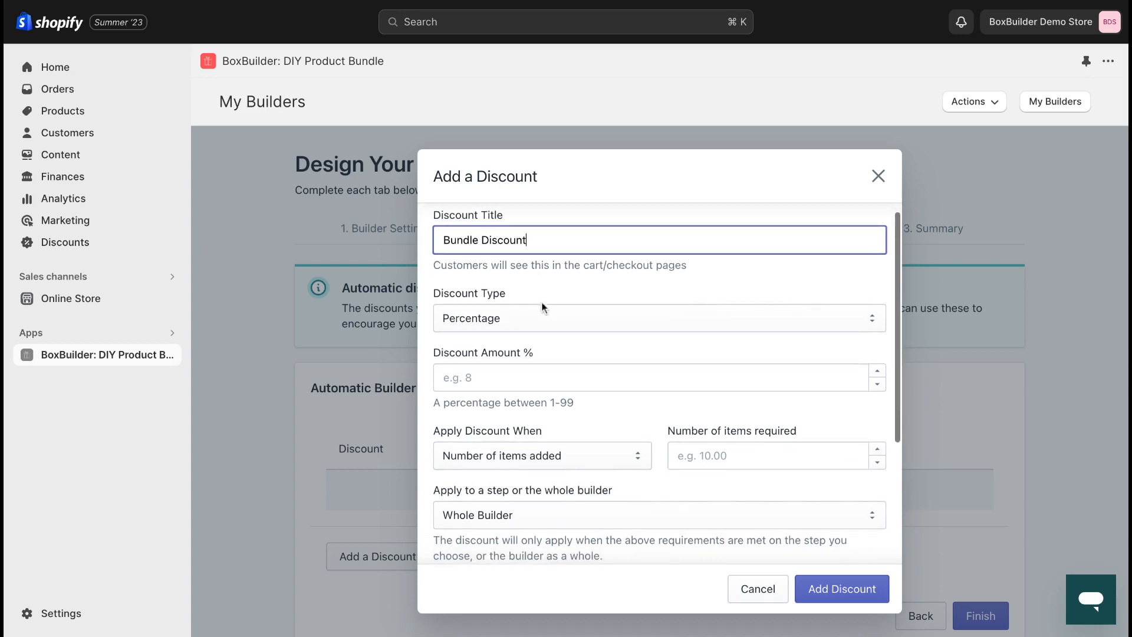
click(546, 315)
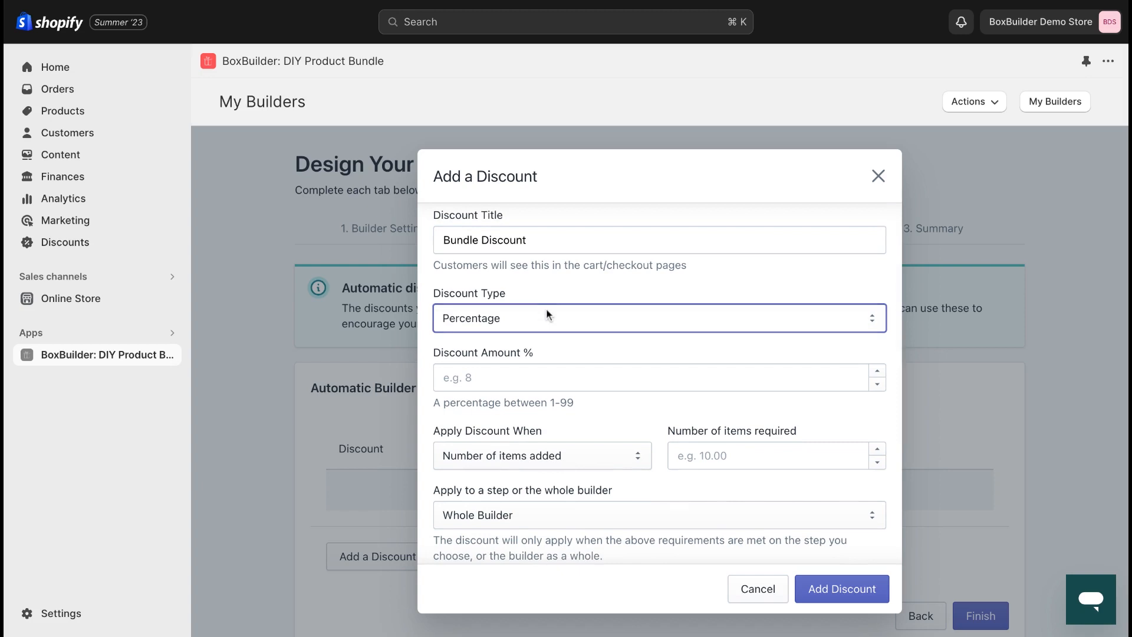
click(516, 378)
text(10)
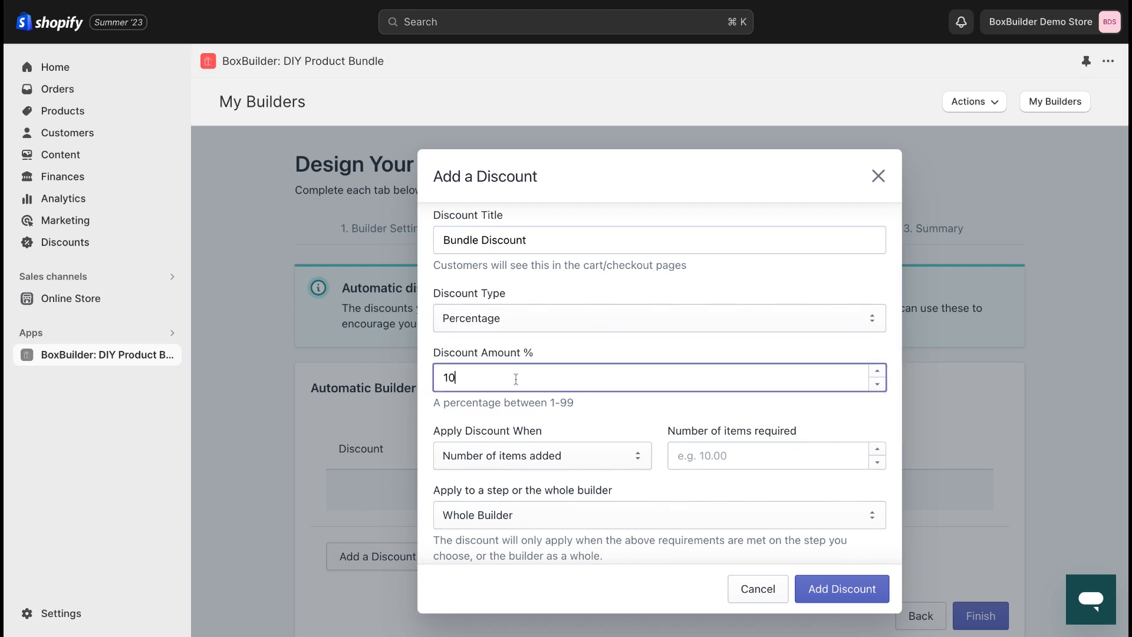
click(636, 404)
Apply the discount based on number of items added, with 5 items required on Step 1
scroll(637, 404, down, 3)
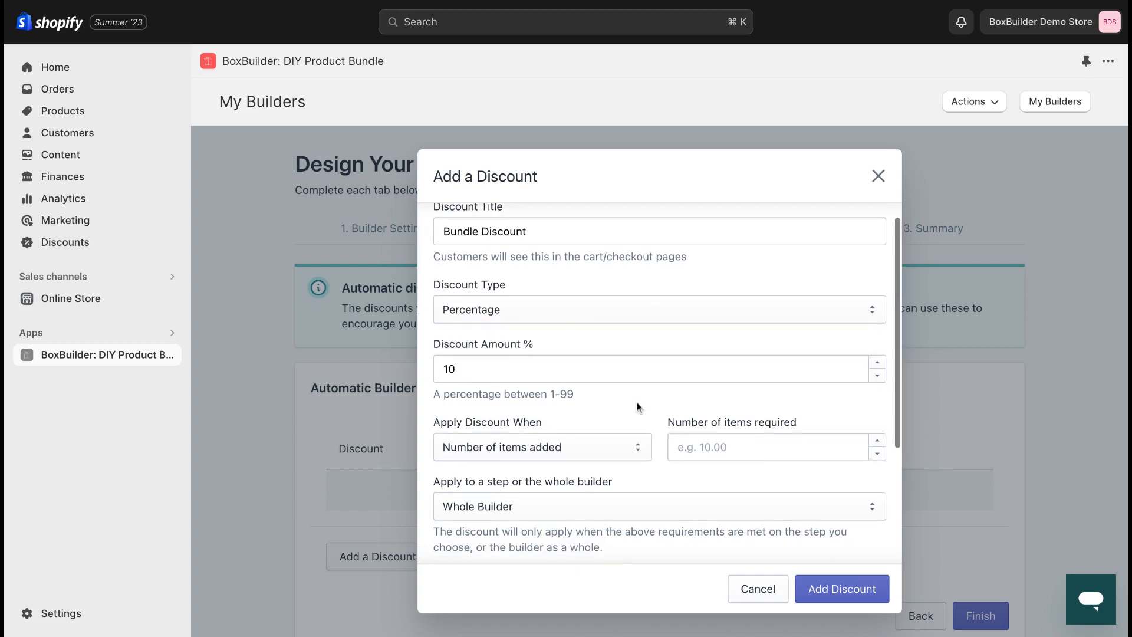
click(622, 302)
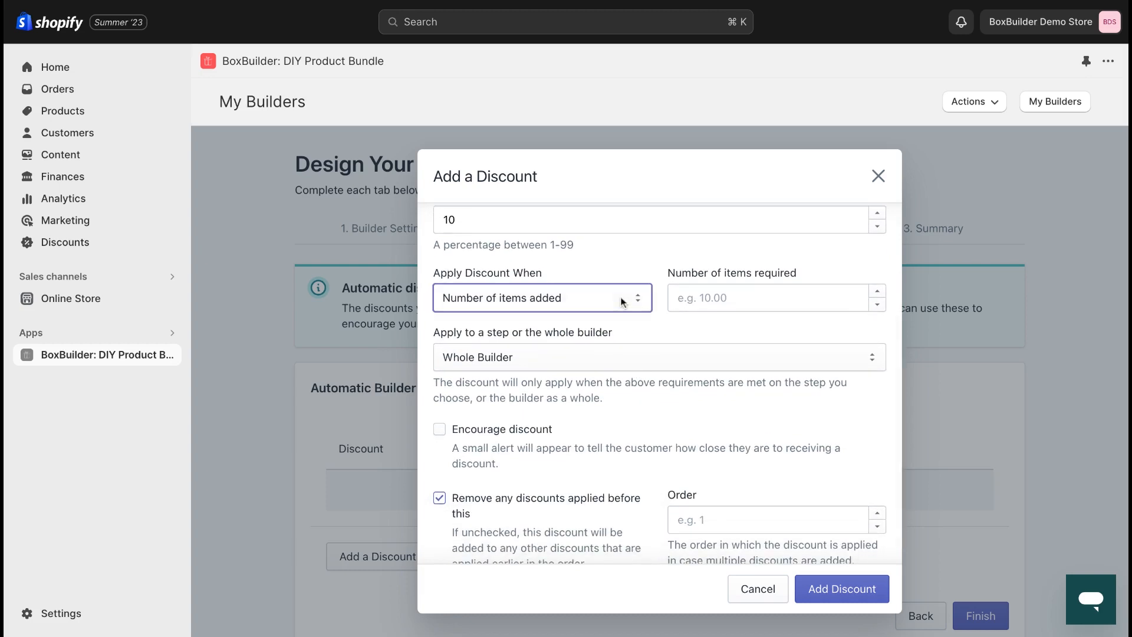
click(701, 296)
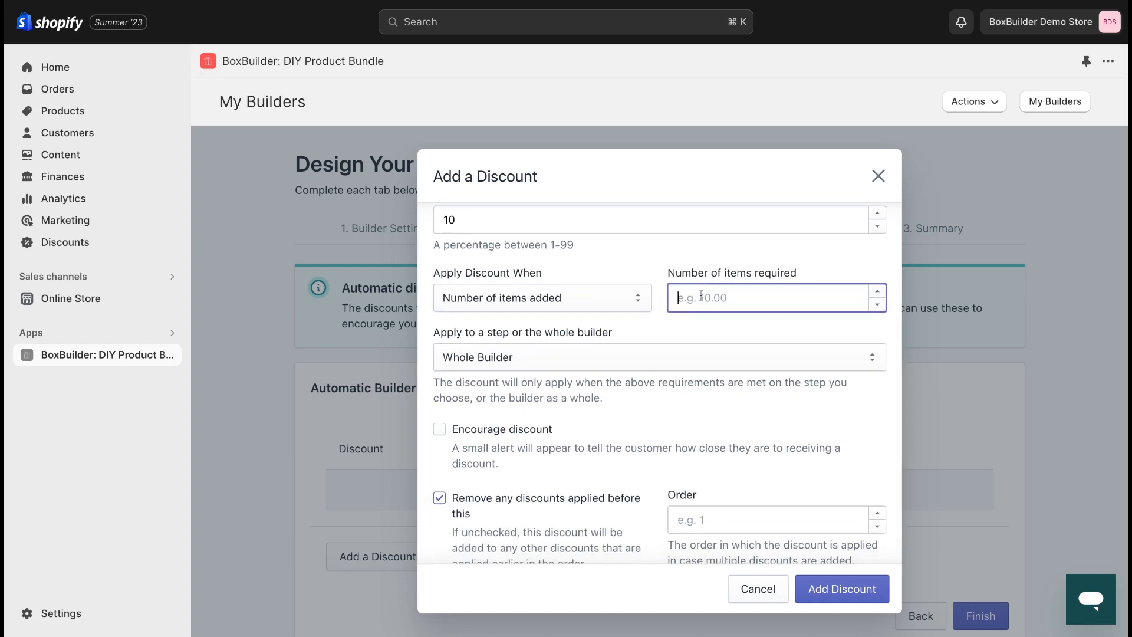
text(5)
click(678, 331)
click(613, 363)
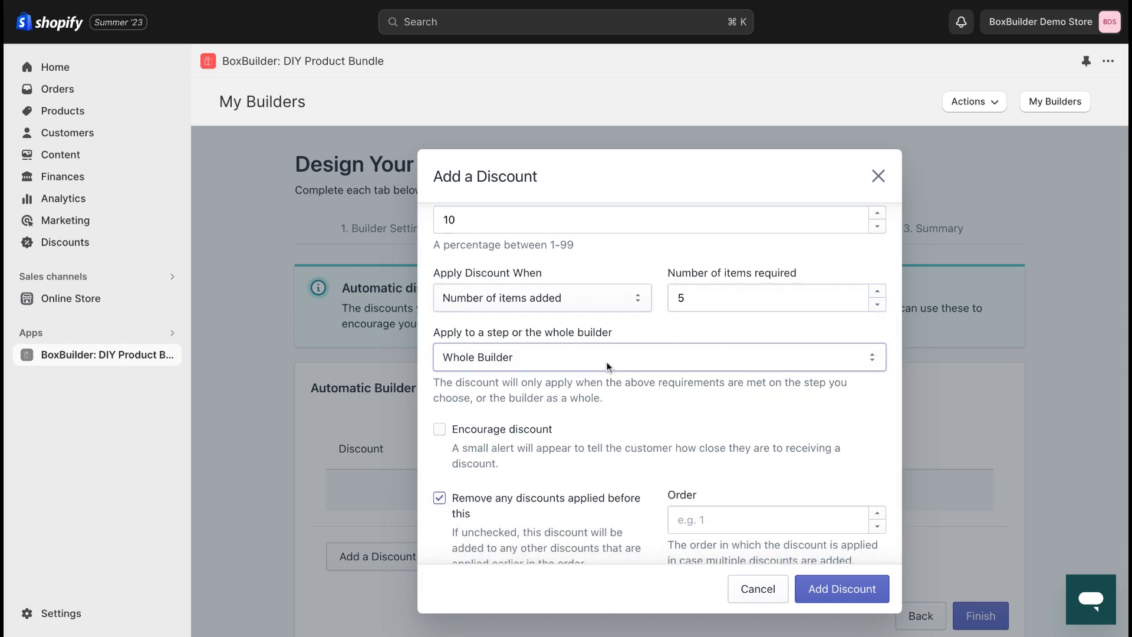
click(607, 367)
Enable the Encourage discount alert and have it show when the items selected reach 1
scroll(607, 366, down, 1)
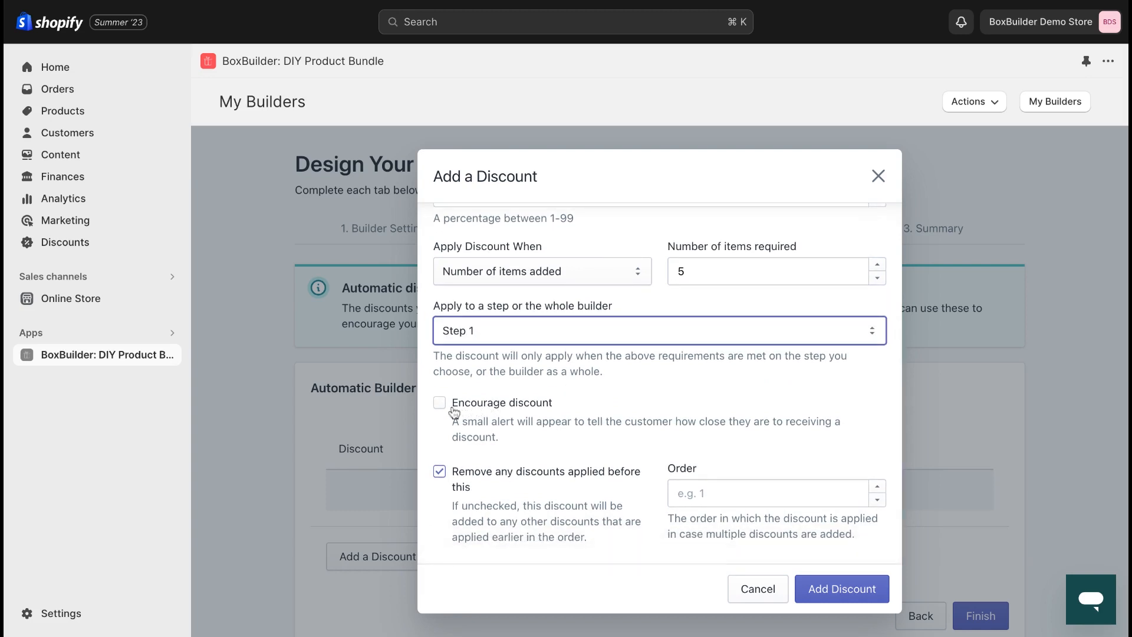
click(446, 410)
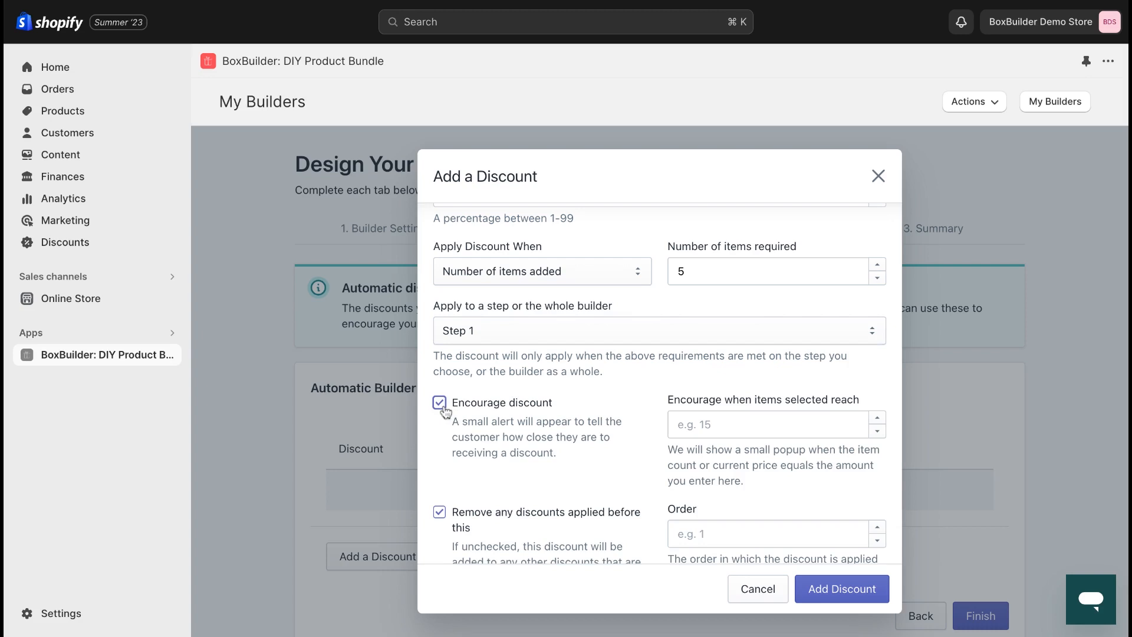
scroll(569, 429, down, 1)
click(731, 381)
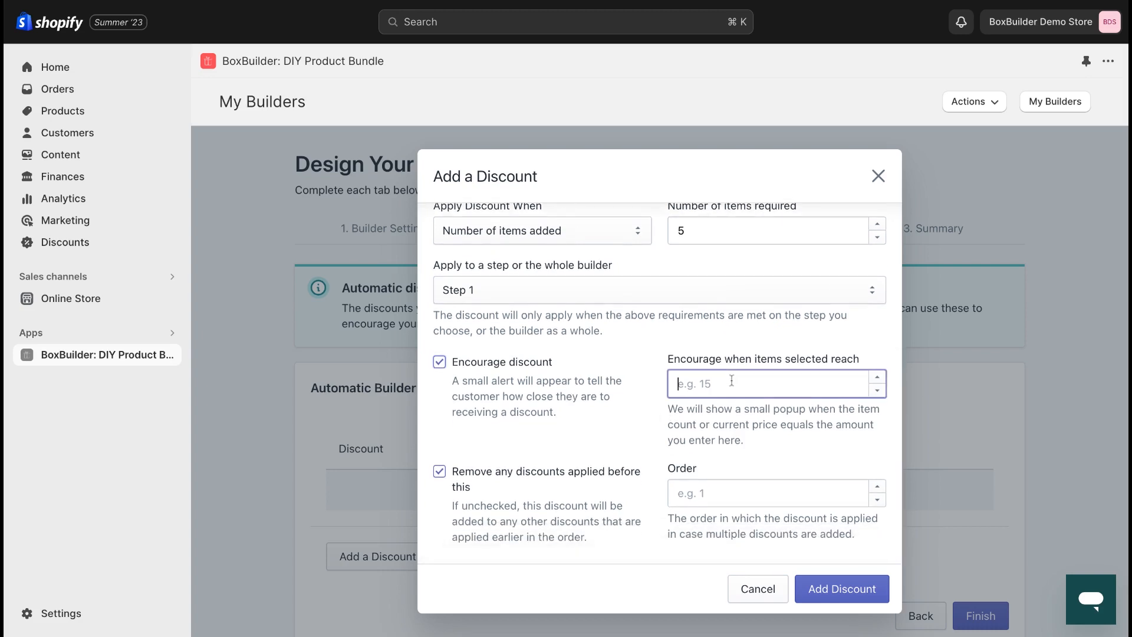
text(1)
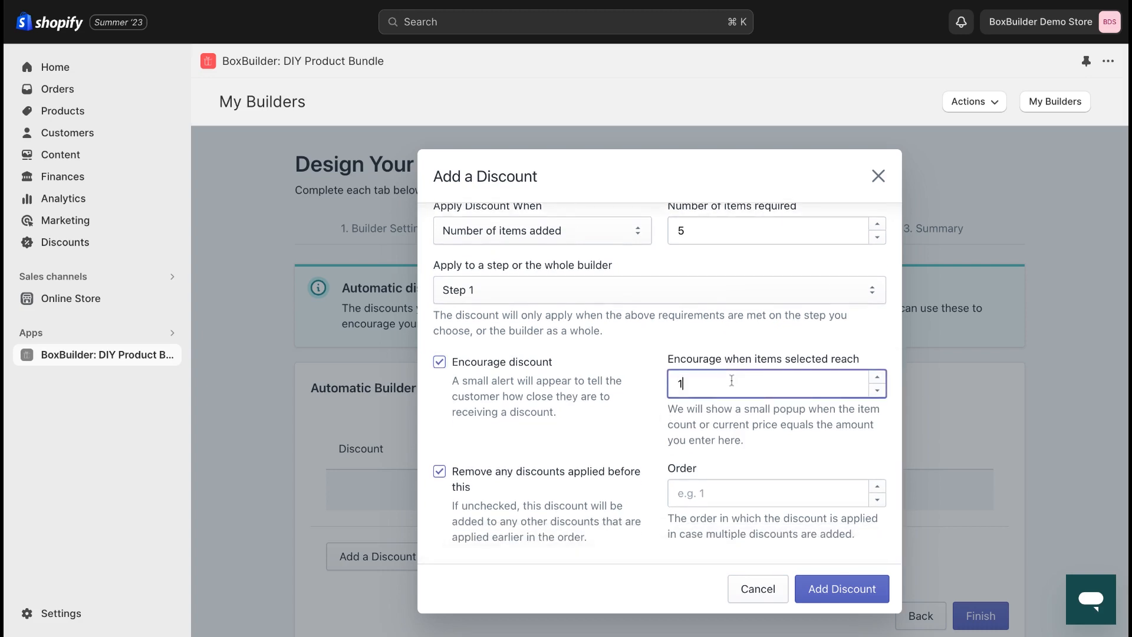
click(639, 397)
Keep the removal of previously applied discounts enabled, set the discount's order to 1 and add it to the builder
scroll(639, 394, down, 1)
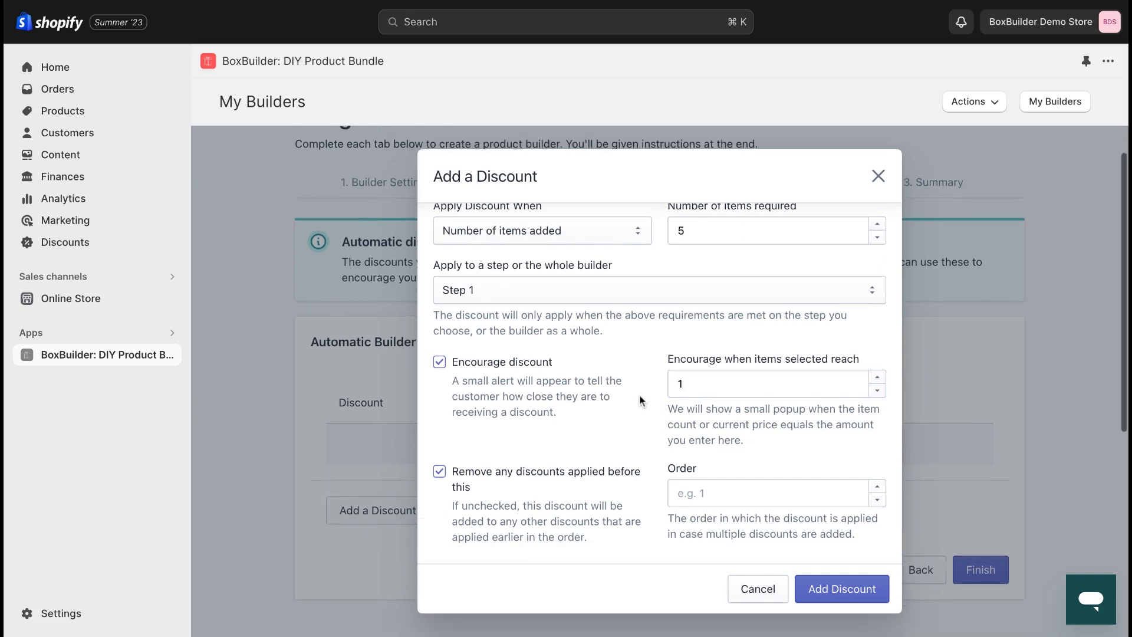
click(444, 474)
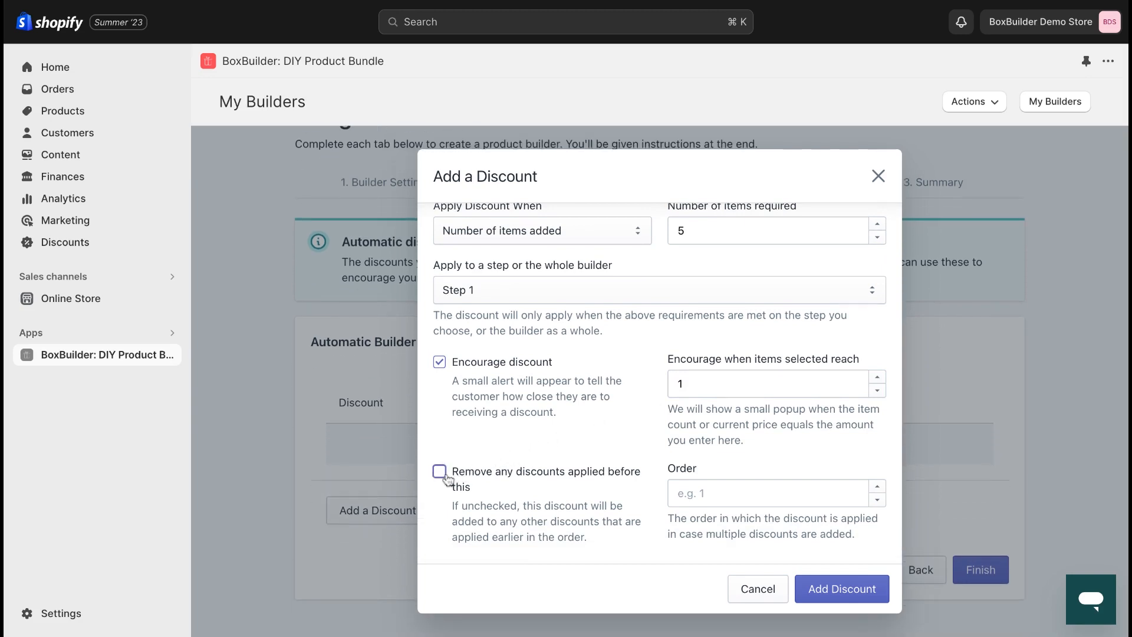
click(445, 476)
click(735, 492)
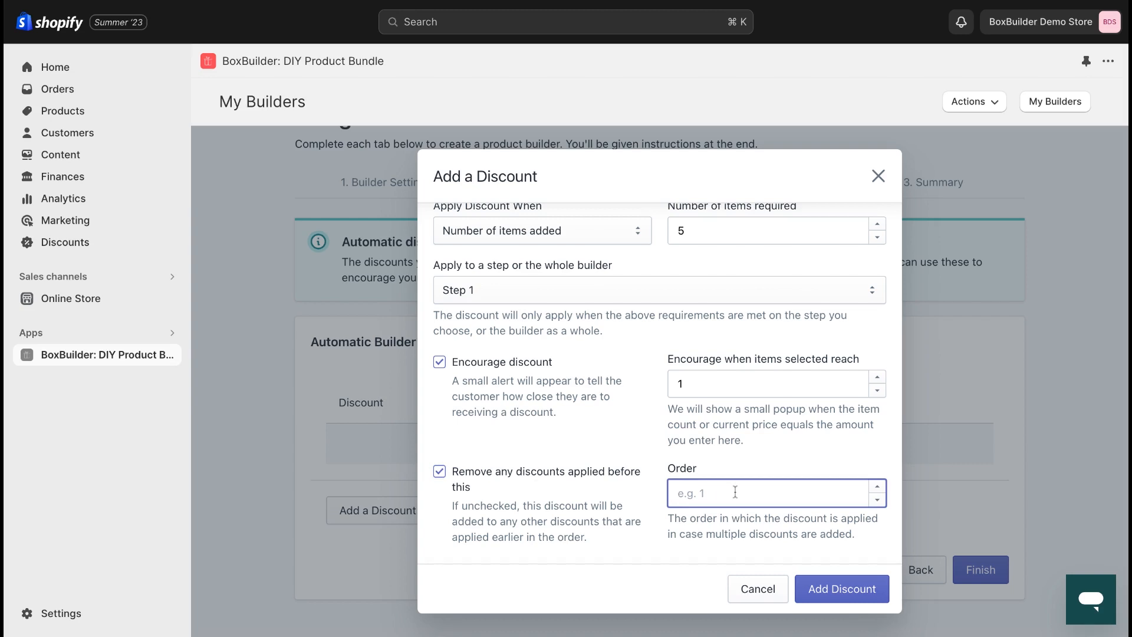
text(1)
click(788, 455)
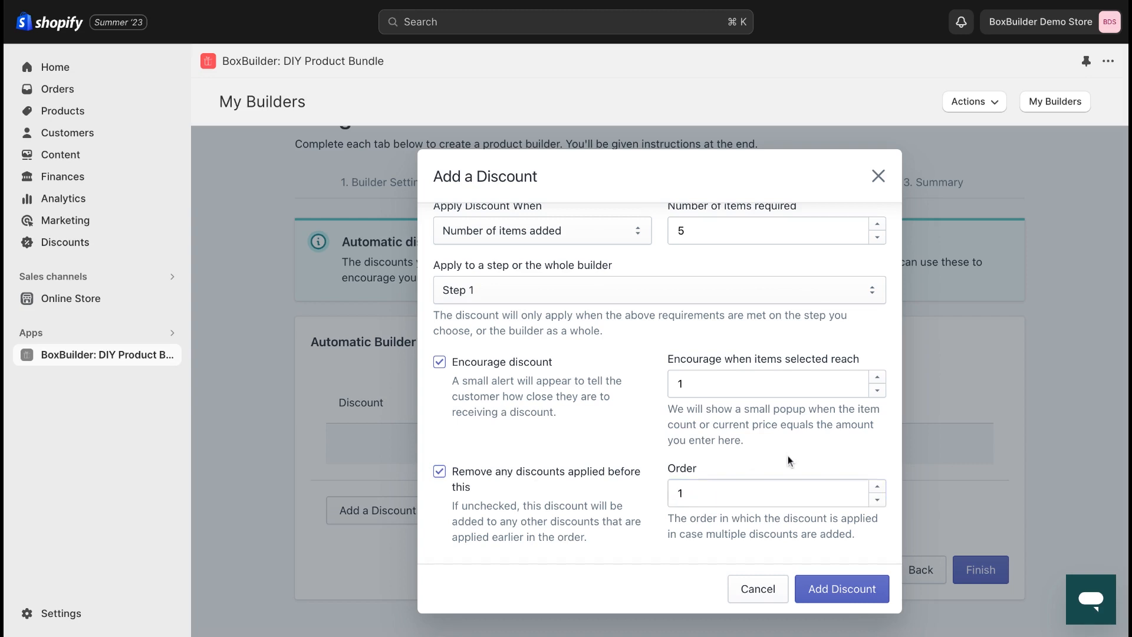
click(845, 594)
Finish the builder setup and open the product created for the builder
scroll(843, 595, down, 4)
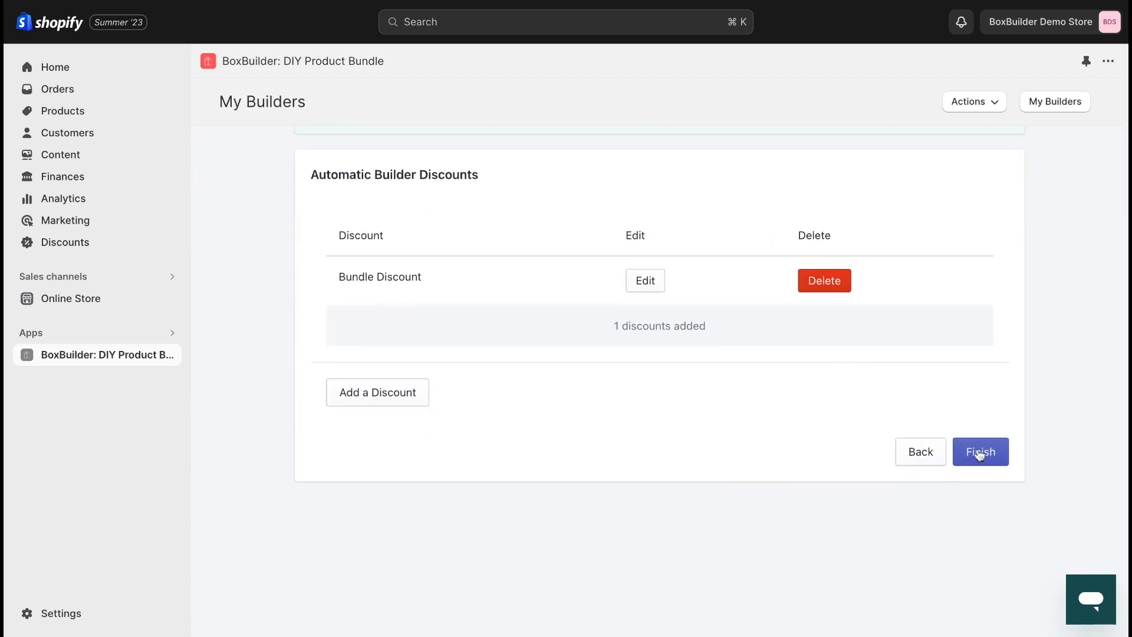
click(979, 454)
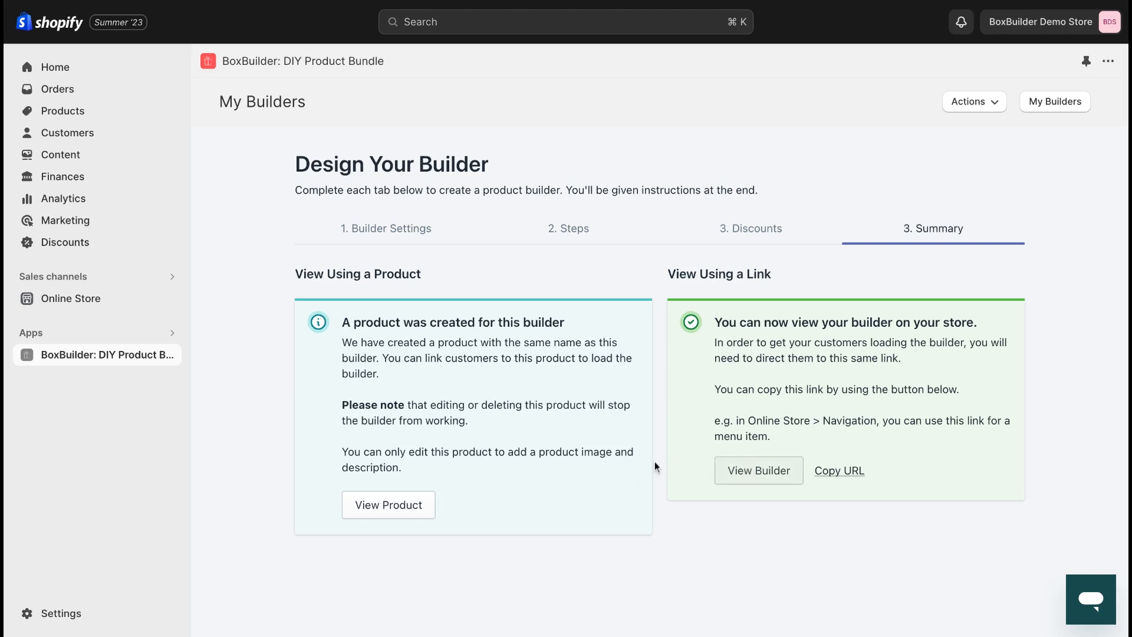
click(390, 505)
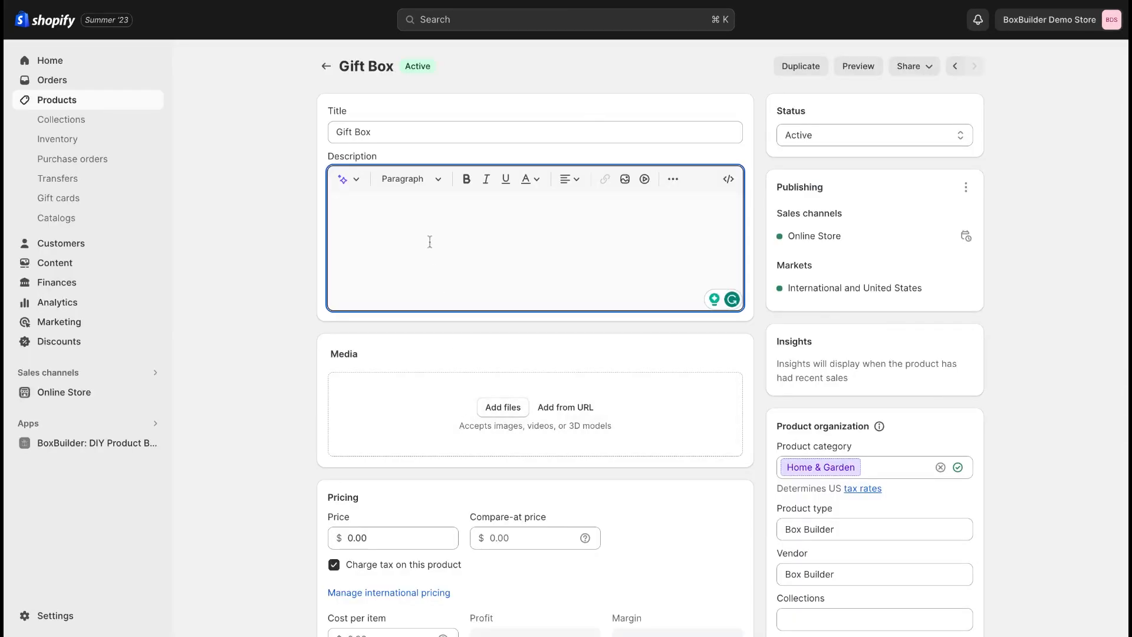
Review the Gift Box product's pricing, inventory, shipping, variants and search engine listing sections
scroll(430, 242, down, 5)
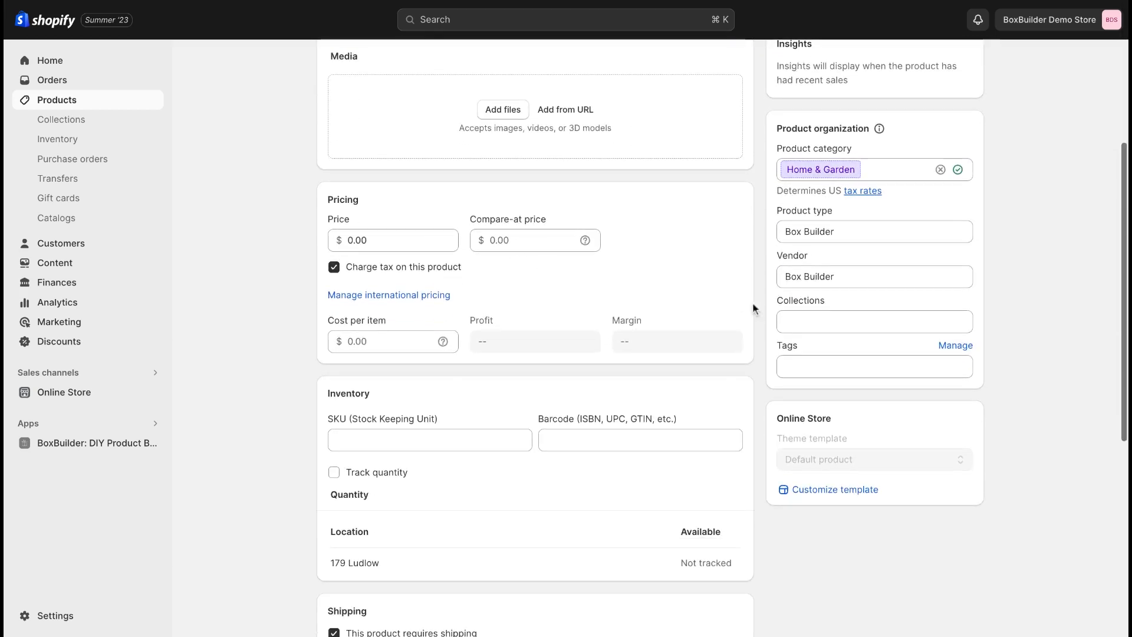
scroll(797, 357, down, 5)
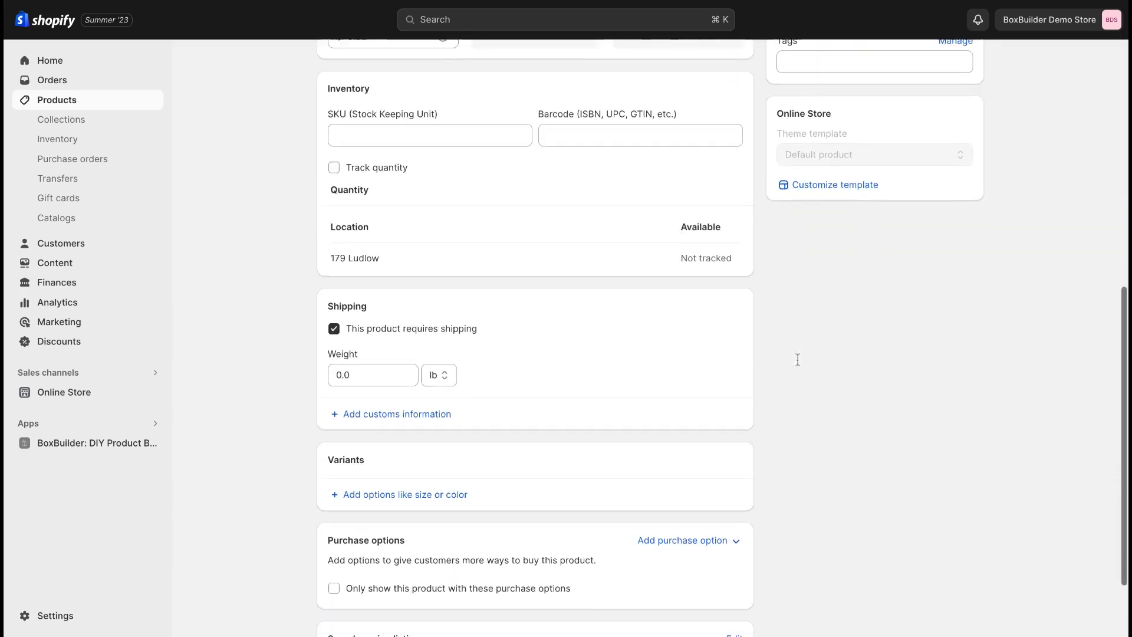
scroll(798, 360, down, 2)
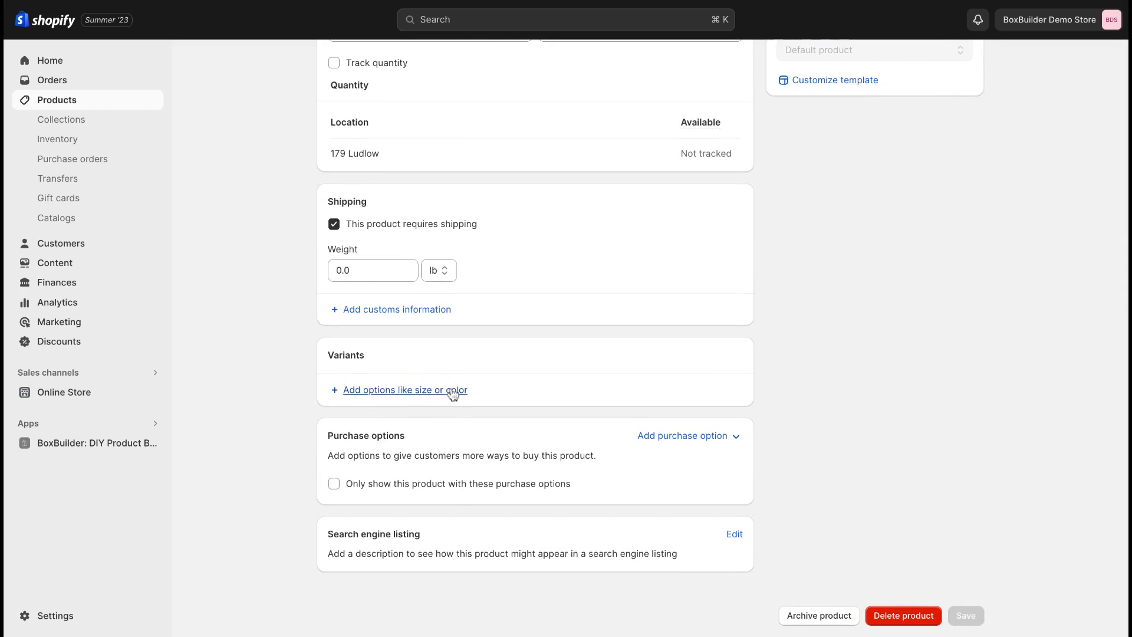
scroll(534, 376, up, 11)
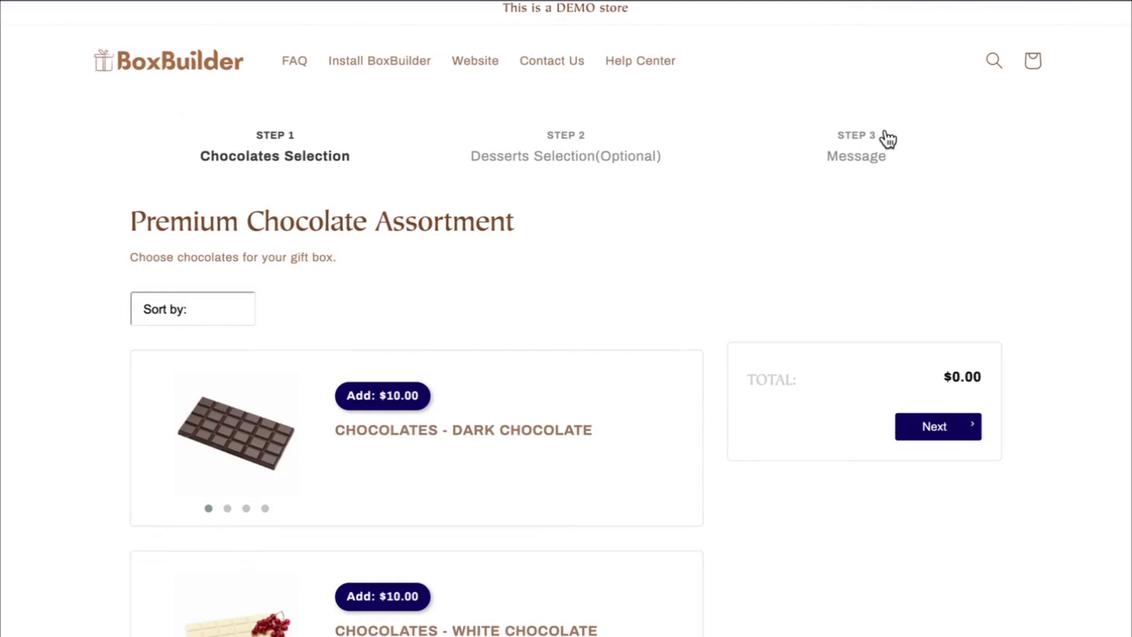
Add one Dark Chocolate, one White Chocolate and one Milk Chocolate to the gift box
scroll(486, 295, down, 3)
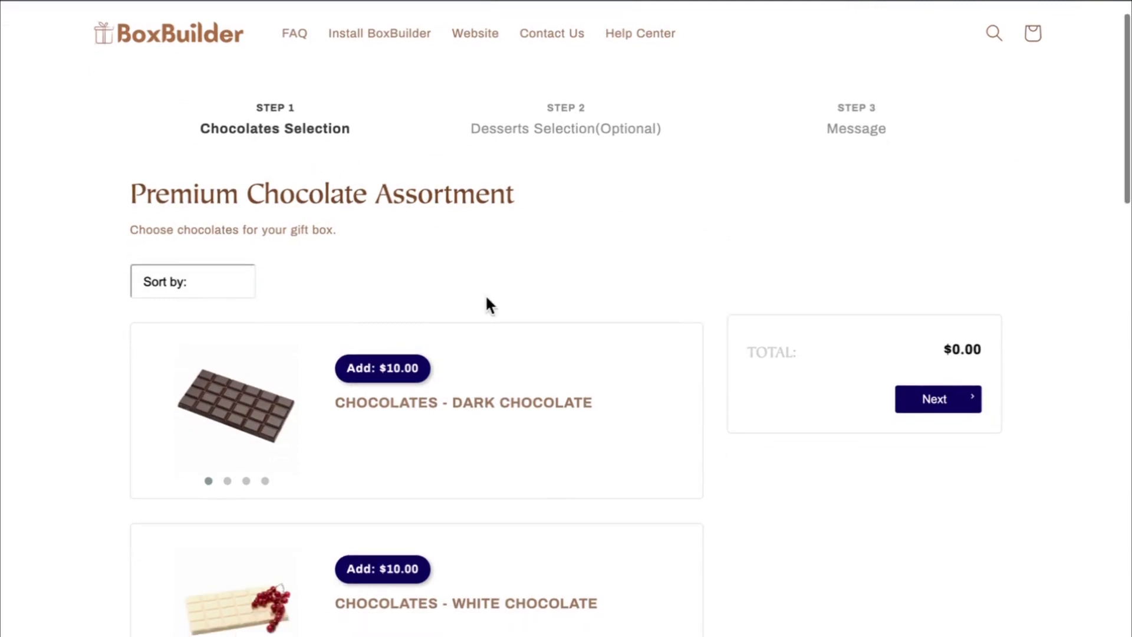
click(404, 270)
scroll(514, 342, down, 2)
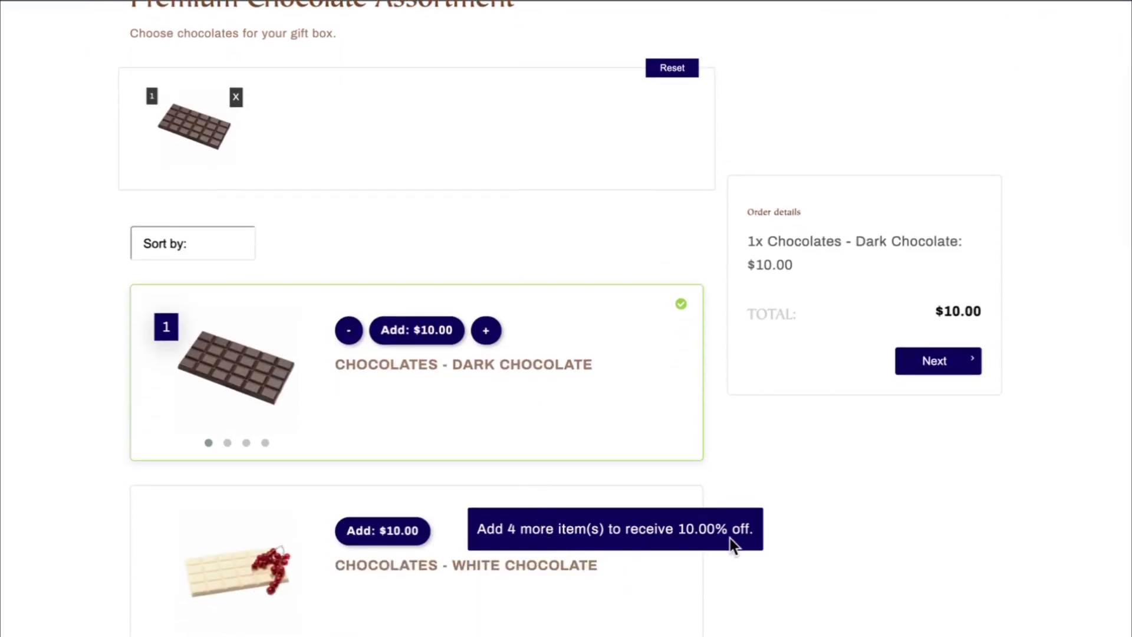
scroll(629, 412, down, 7)
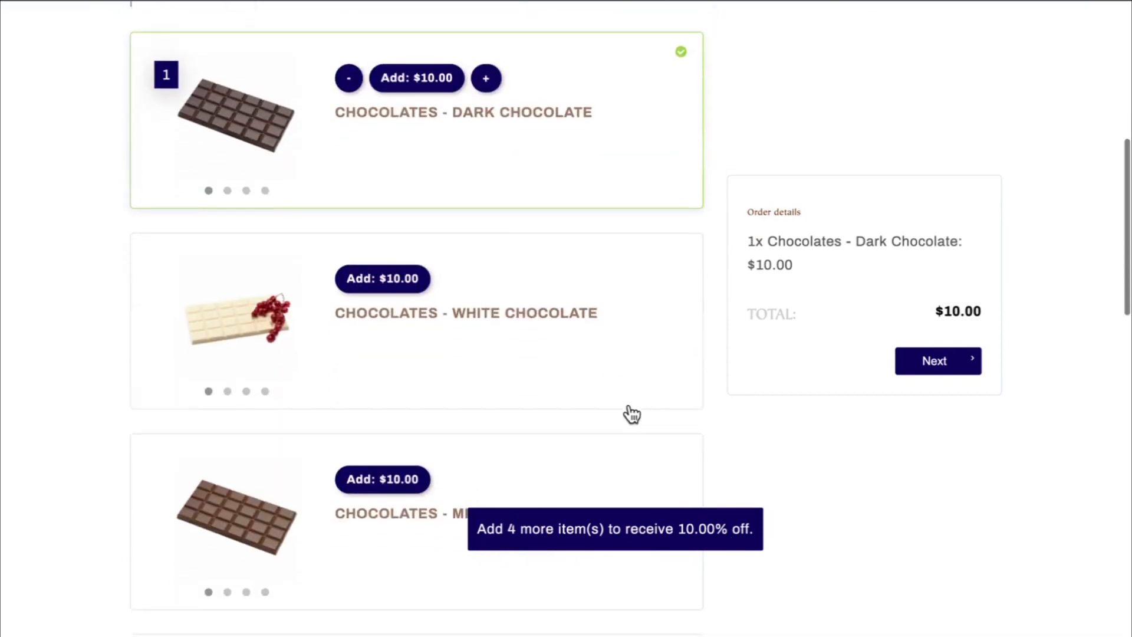
click(390, 167)
click(396, 368)
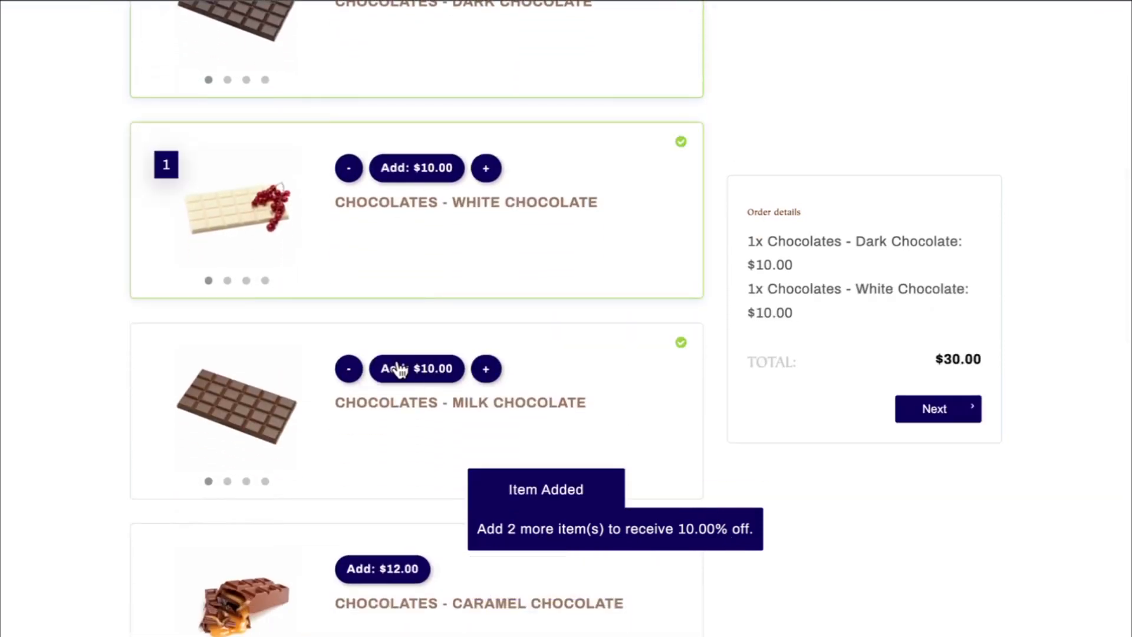
Add one Caramel Chocolate and one Assorted Premium Chocolate - Option 1 to the gift box
scroll(398, 368, down, 4)
click(400, 370)
scroll(397, 368, down, 4)
click(394, 364)
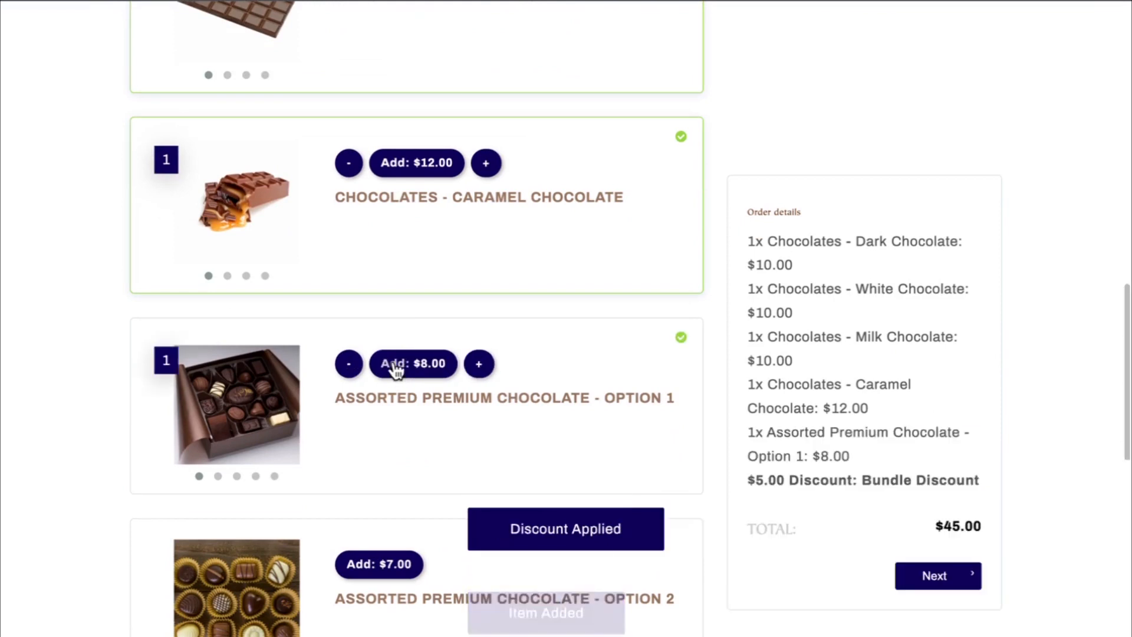
Look over the remaining assorted chocolates and continue to the Desserts Selection step
scroll(713, 469, down, 1)
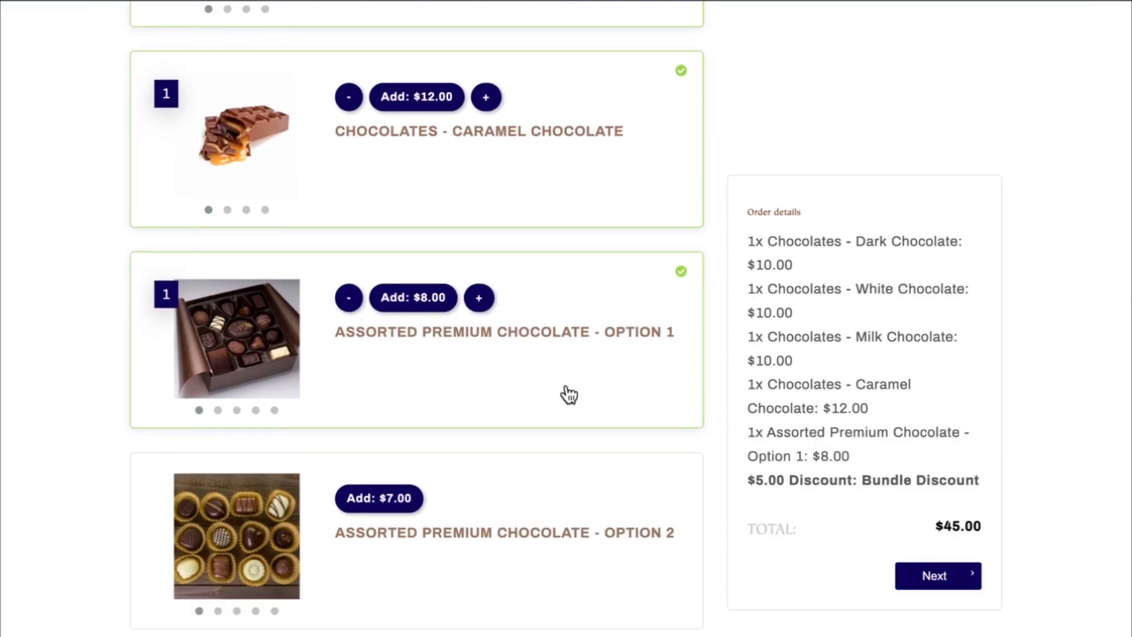
scroll(477, 396, down, 3)
scroll(476, 396, down, 4)
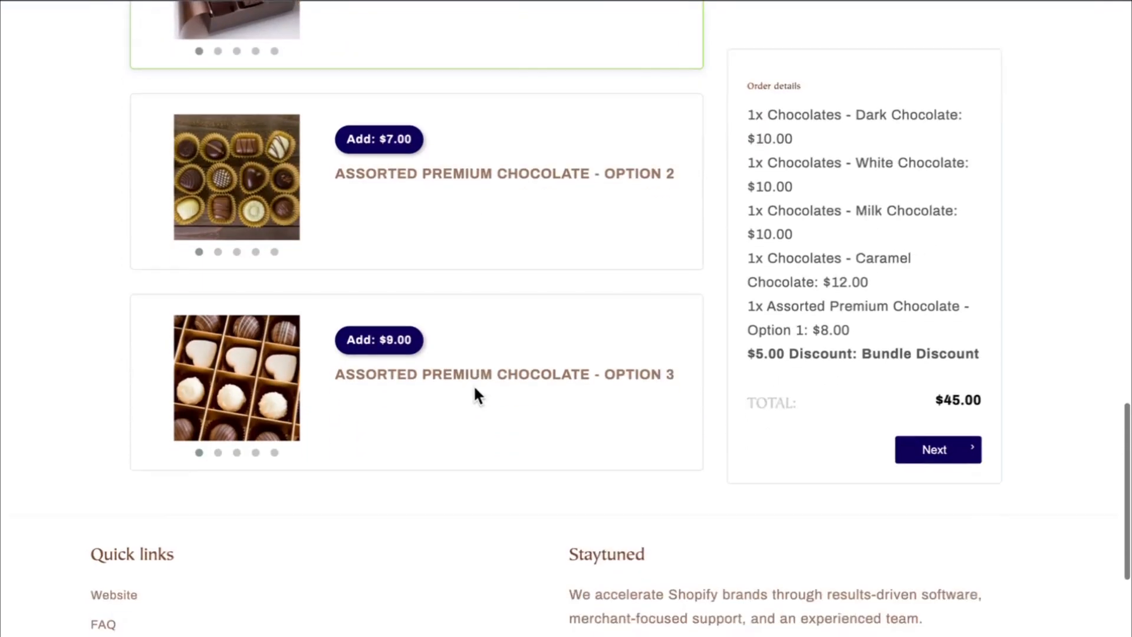
click(945, 443)
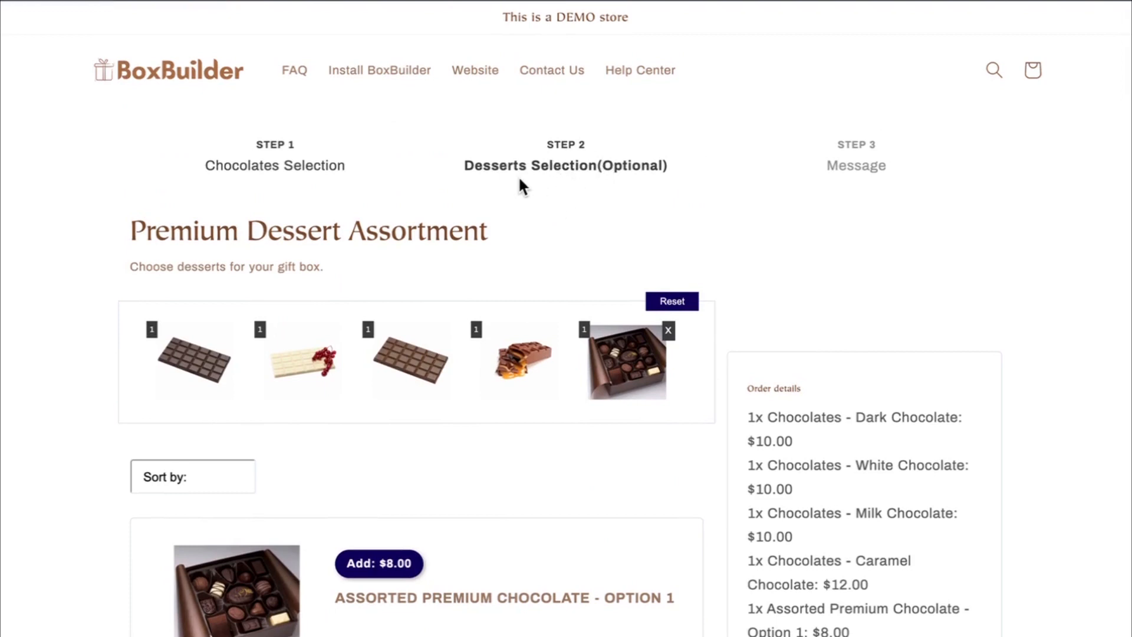
Pass the optional desserts step without choosing any, view the message form and return to the desserts selection
scroll(558, 482, down, 9)
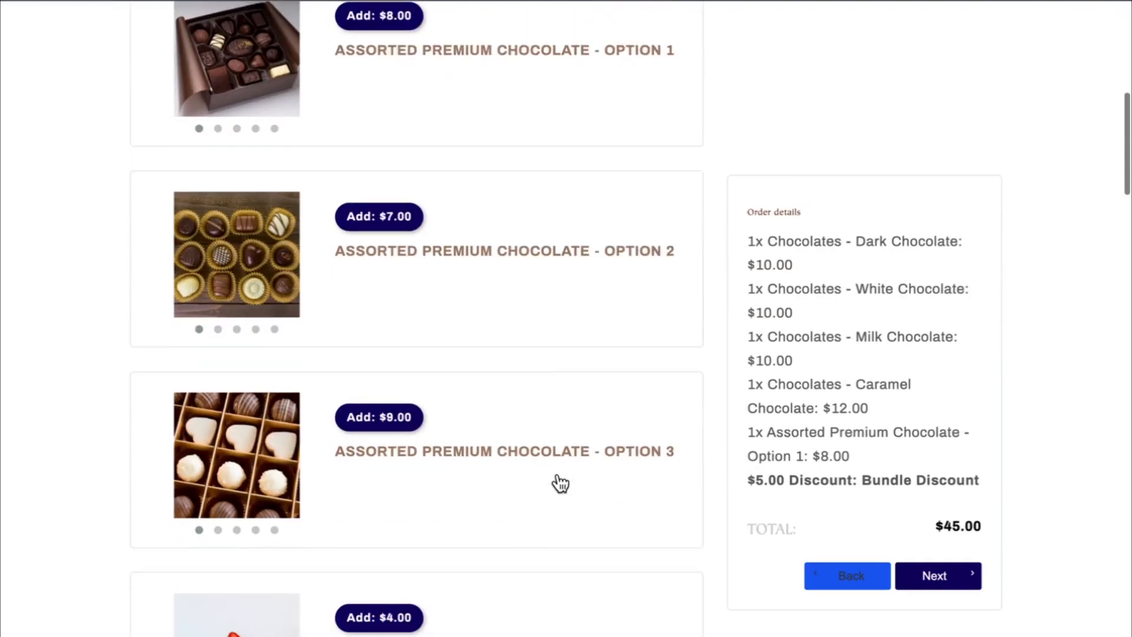
scroll(558, 482, down, 10)
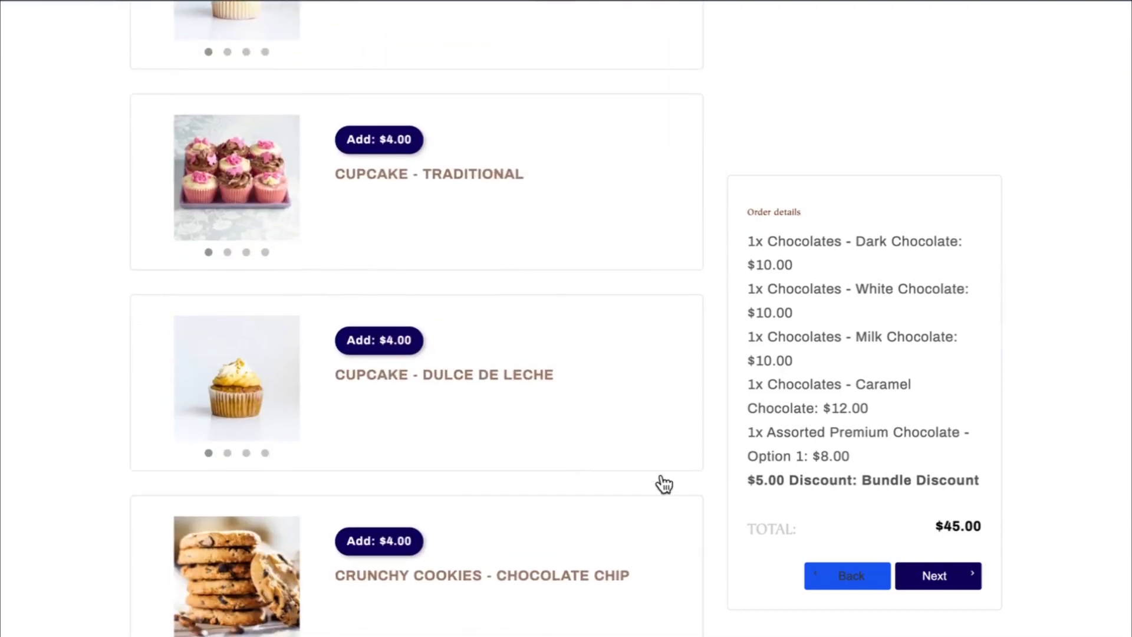
click(919, 570)
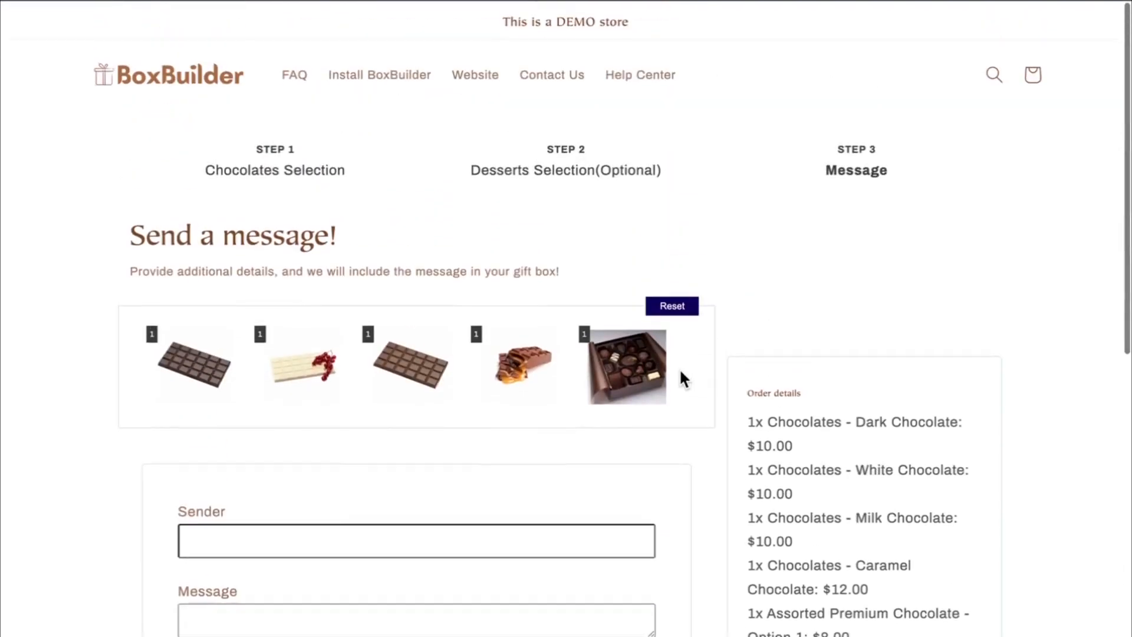
scroll(558, 430, down, 4)
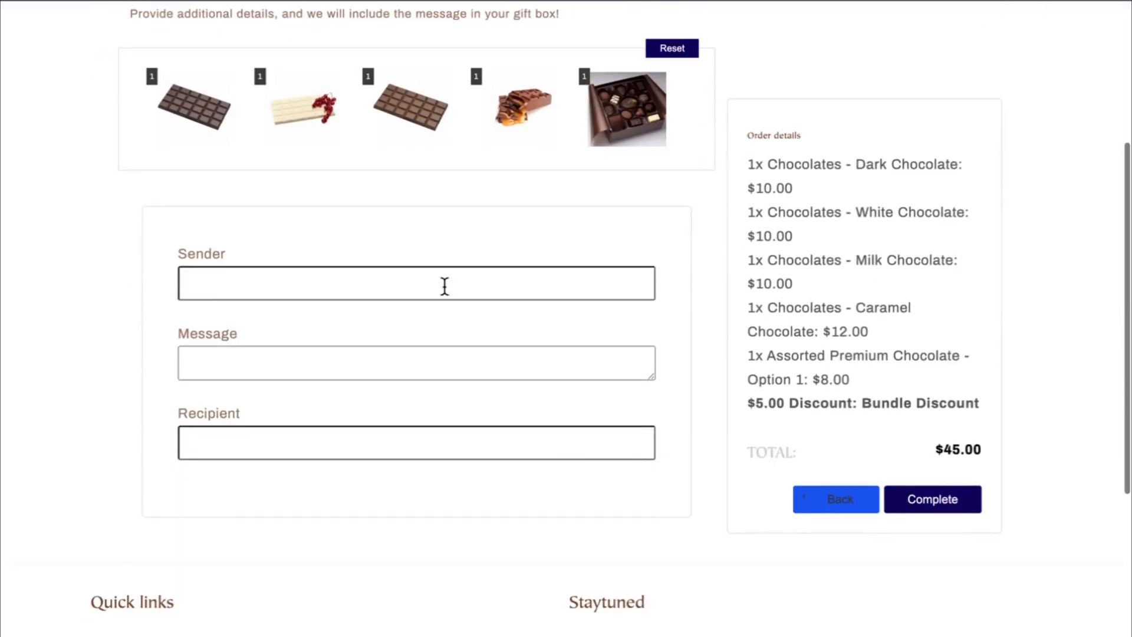
click(840, 499)
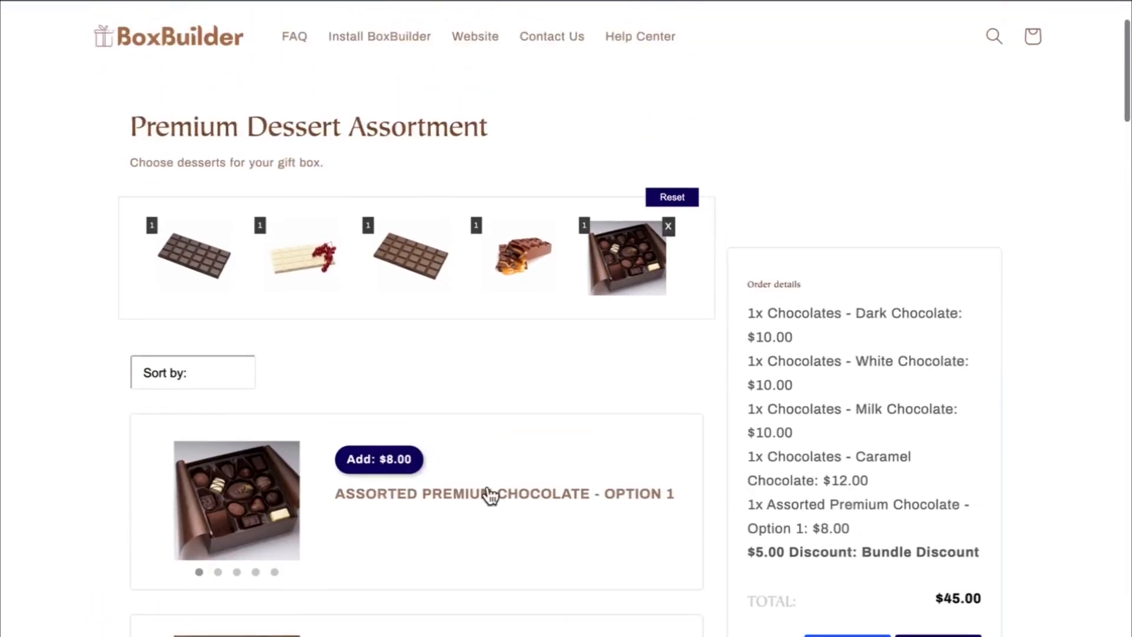
Add one Strawberry Vanilla cupcake and one Traditional cupcake, and continue to the Message step
scroll(487, 495, down, 10)
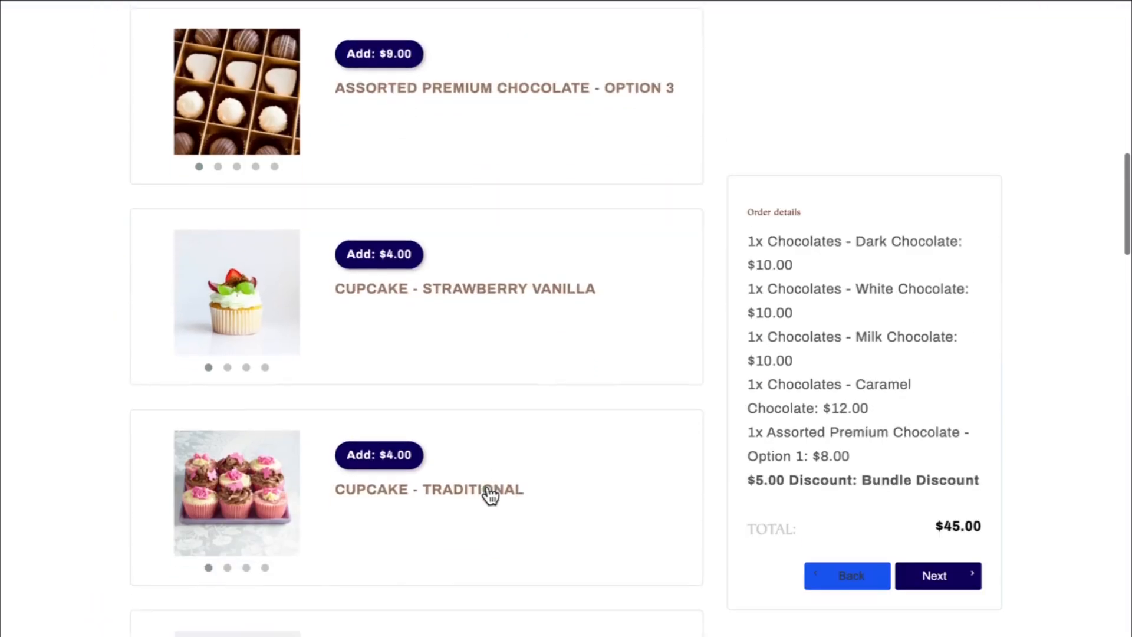
click(392, 255)
click(390, 456)
scroll(655, 536, down, 3)
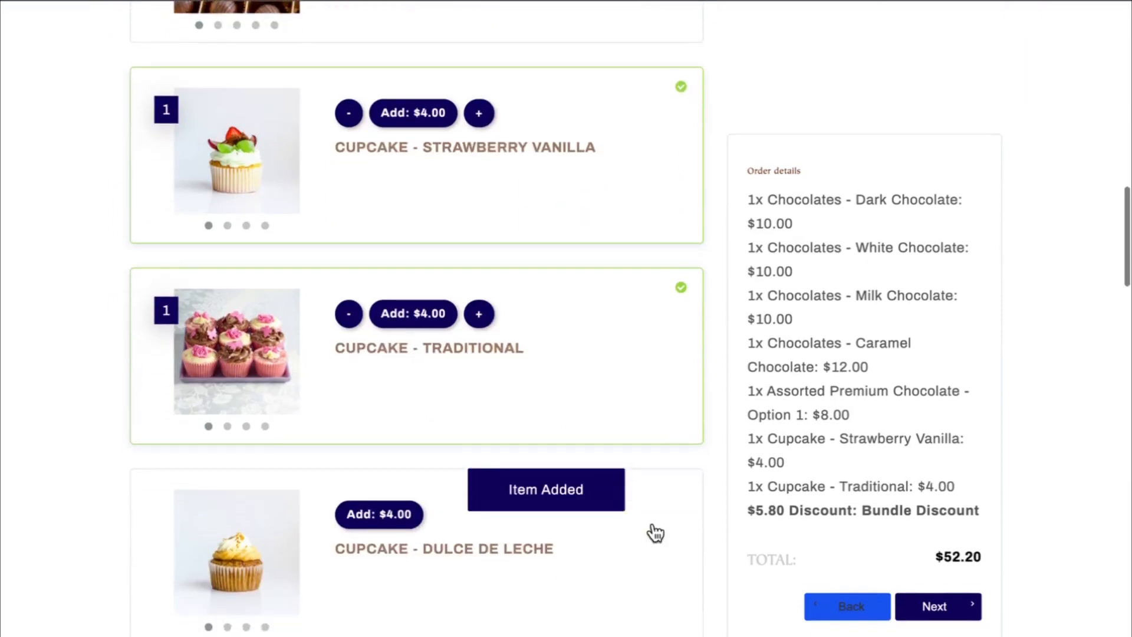
click(959, 607)
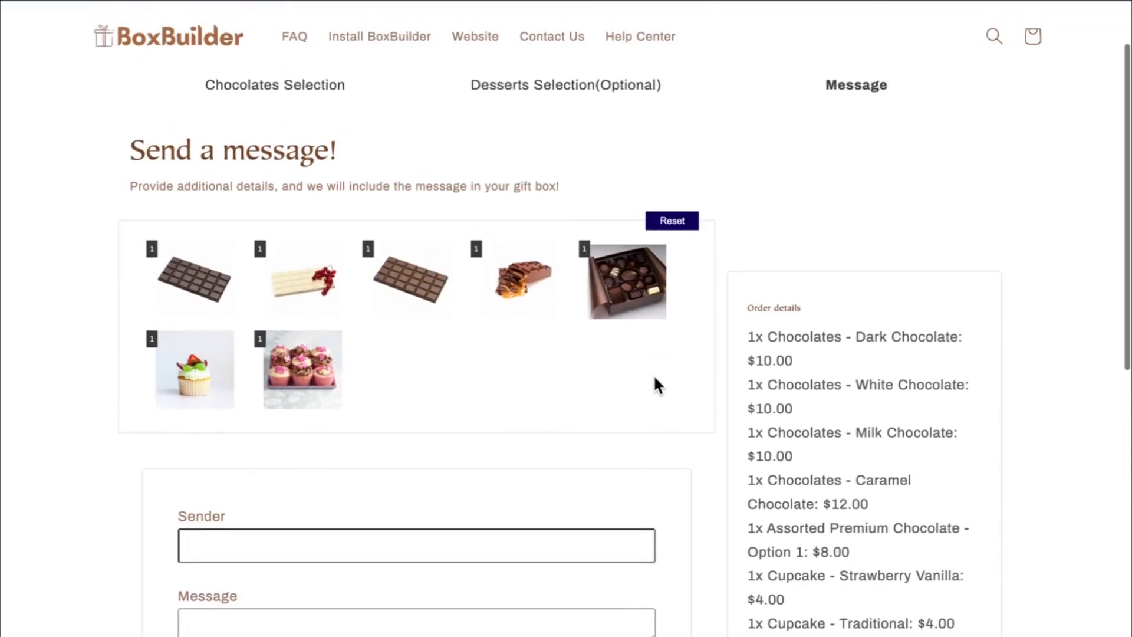
Fill in the sender's name and enter "Happy Birthday" as the gift box message
scroll(653, 378, down, 4)
click(468, 315)
text(Ime)
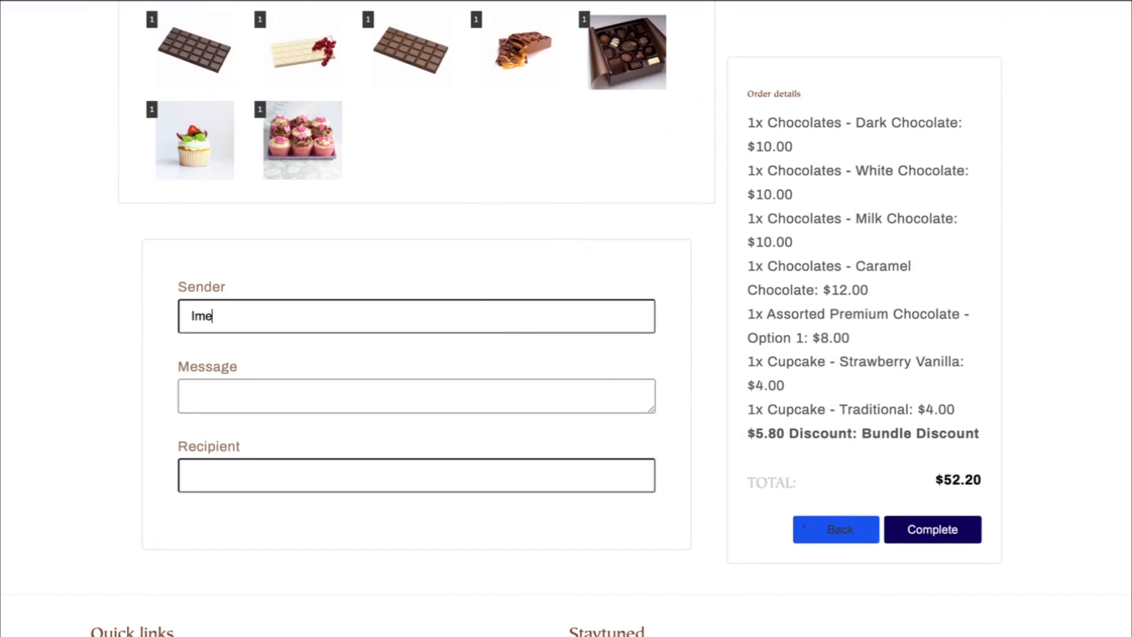
text(e)
click(430, 393)
text(Happy Bi)
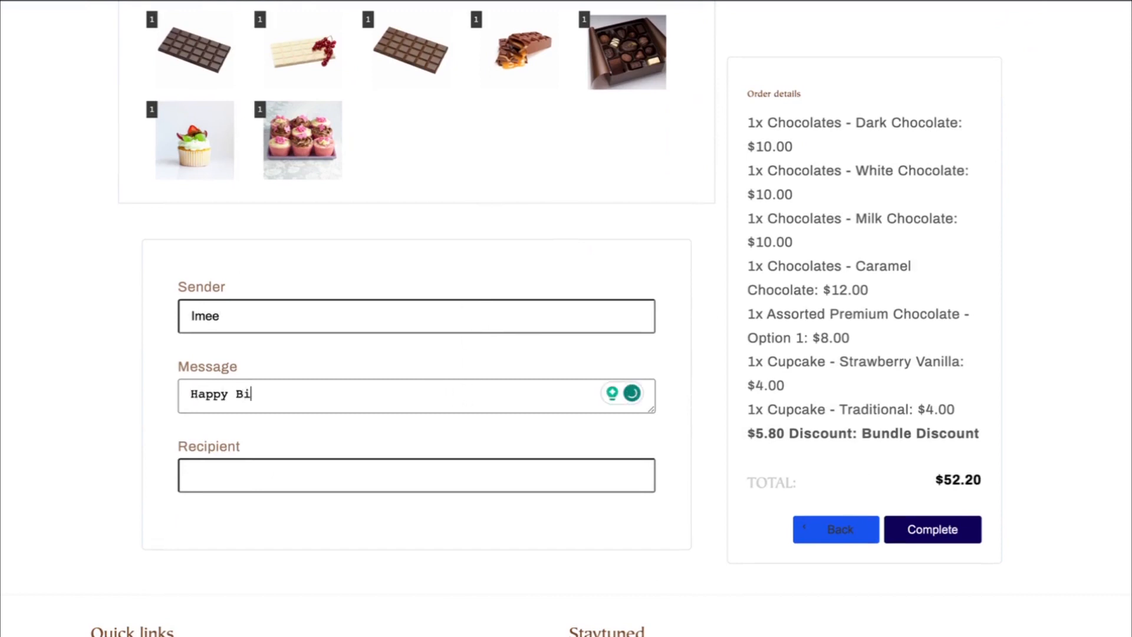
text(rthday)
Enter "Secret" as the recipient and complete the gift box so it goes to the cart
click(396, 479)
text(Se)
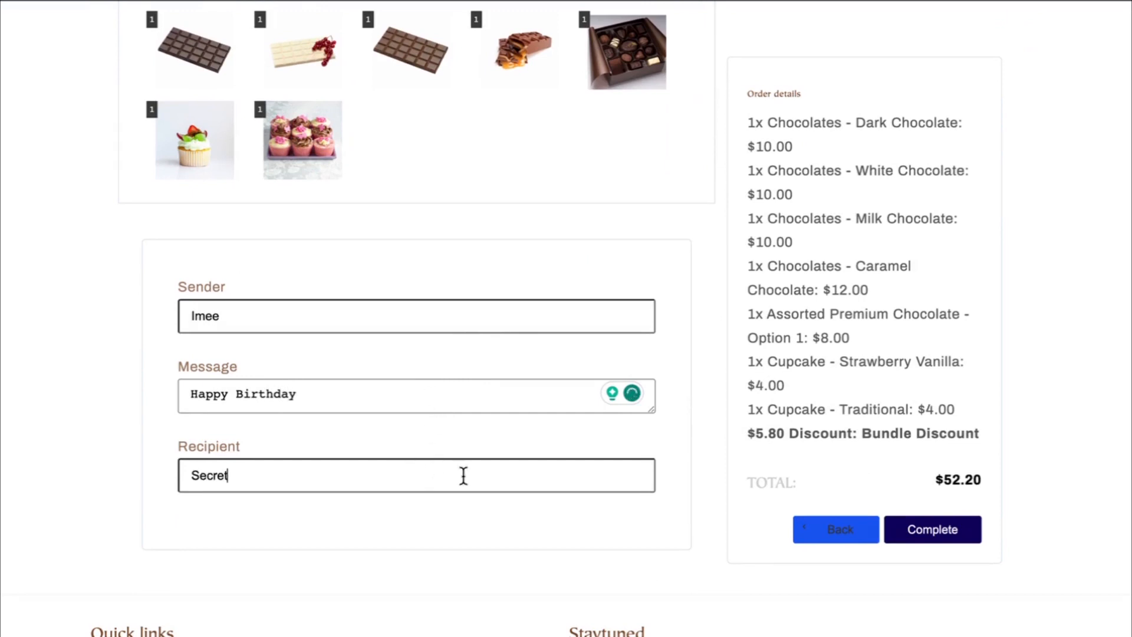
text(cret)
scroll(812, 470, up, 1)
click(938, 565)
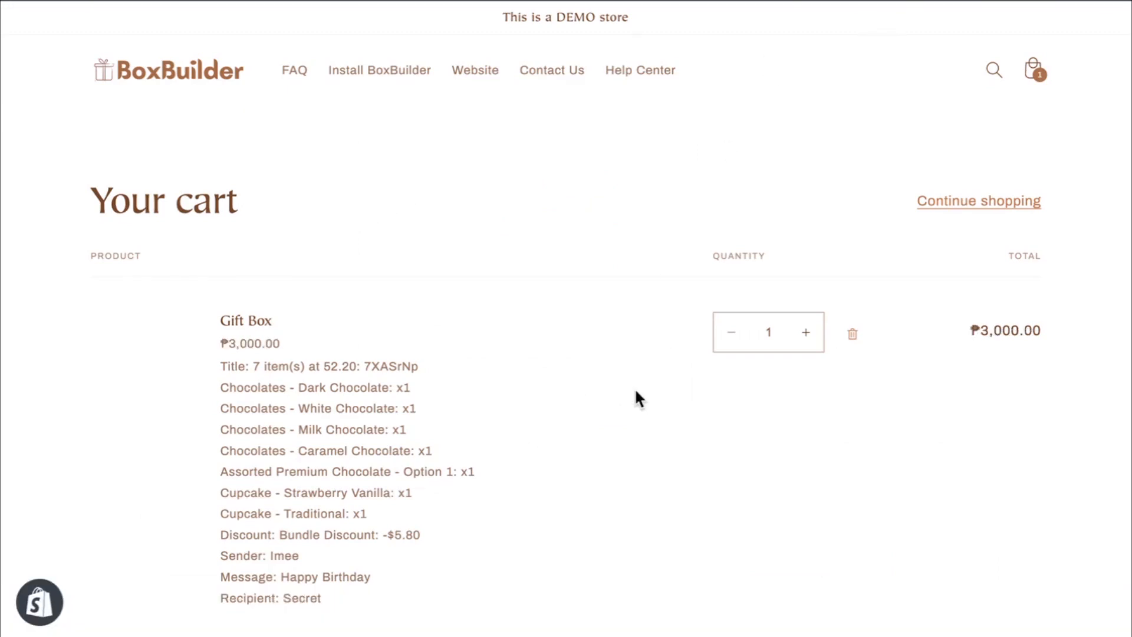
Review the Gift Box contents, discount and message details in the cart and proceed to checkout
scroll(636, 395, down, 1)
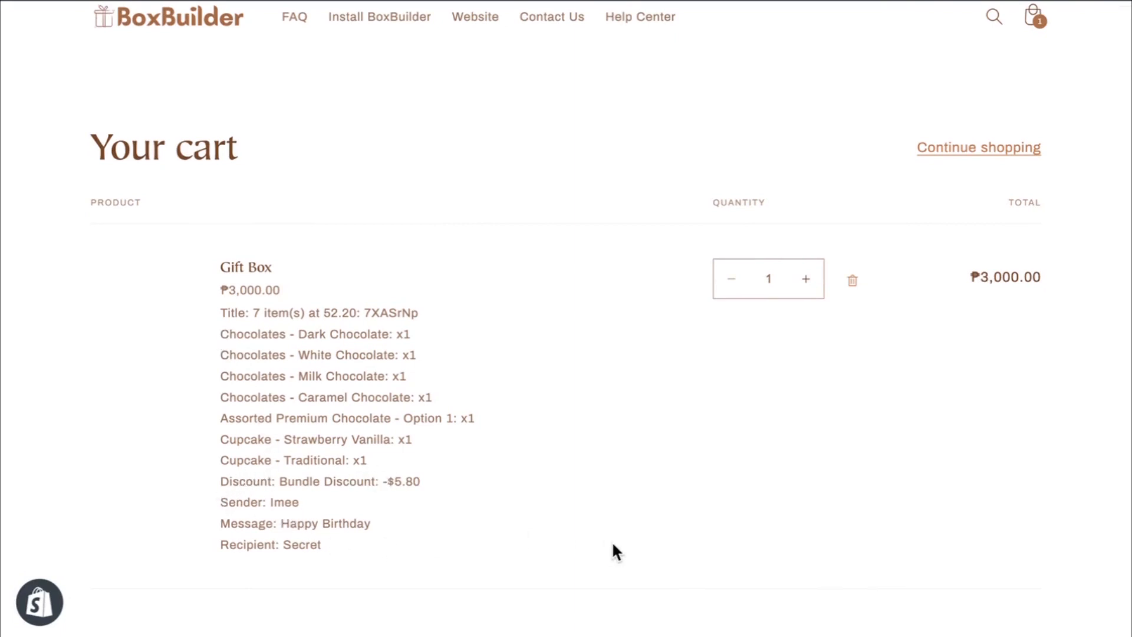
scroll(612, 543, down, 1)
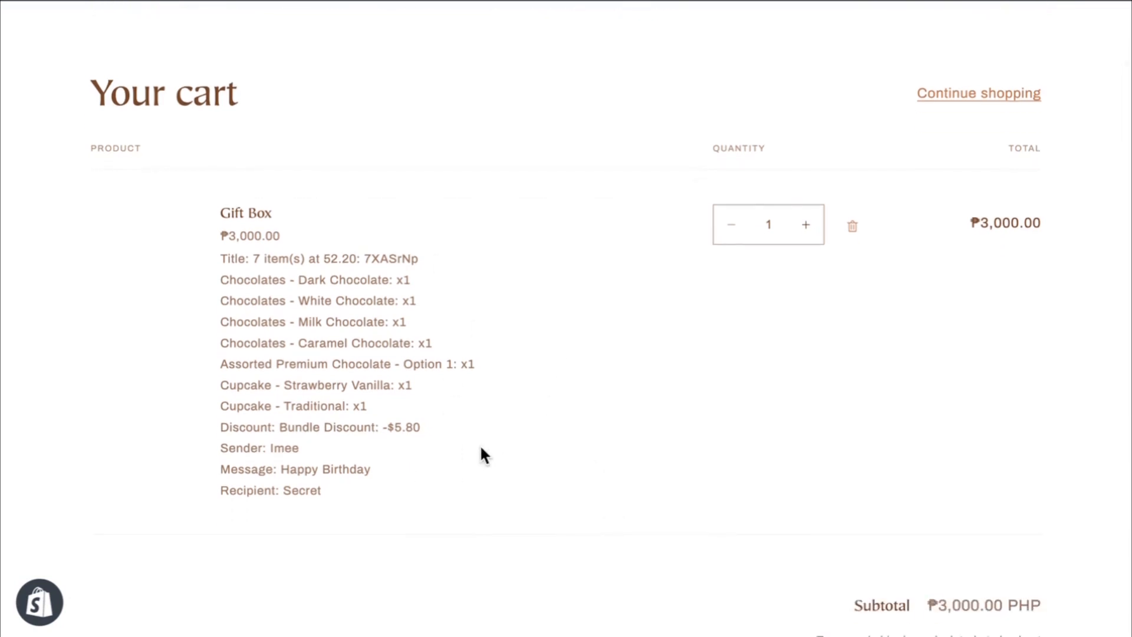
scroll(678, 436, down, 4)
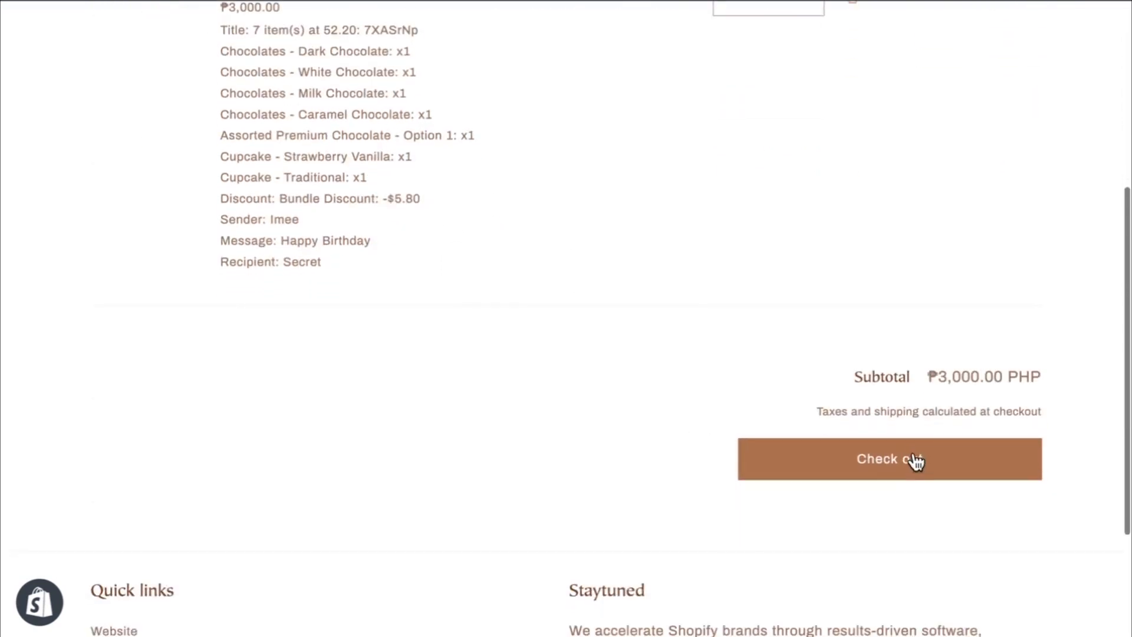
click(919, 466)
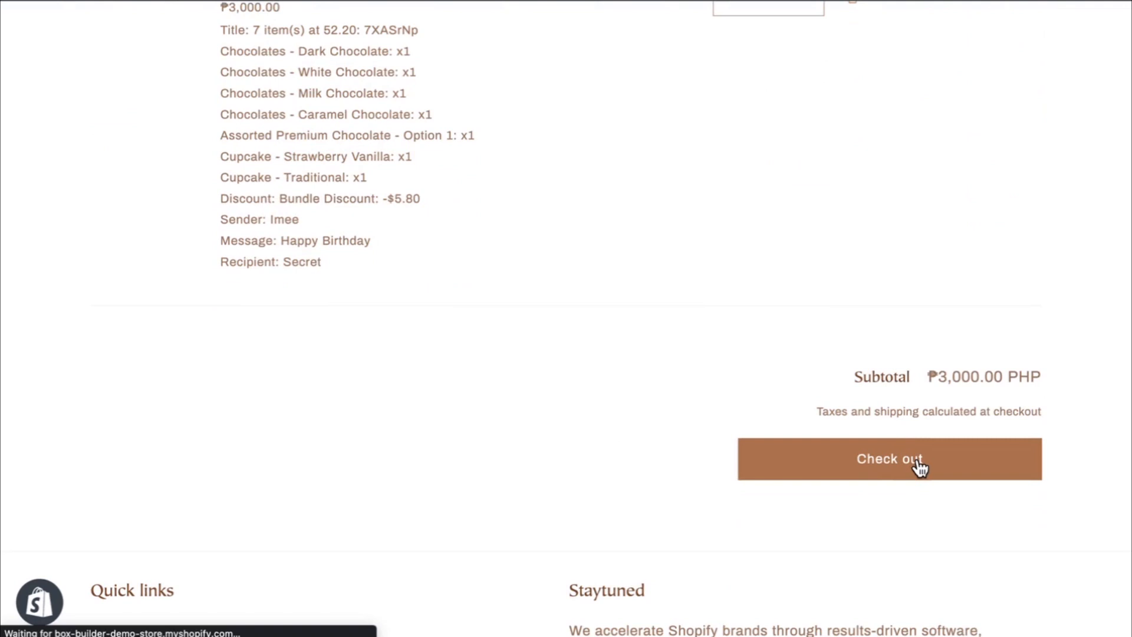